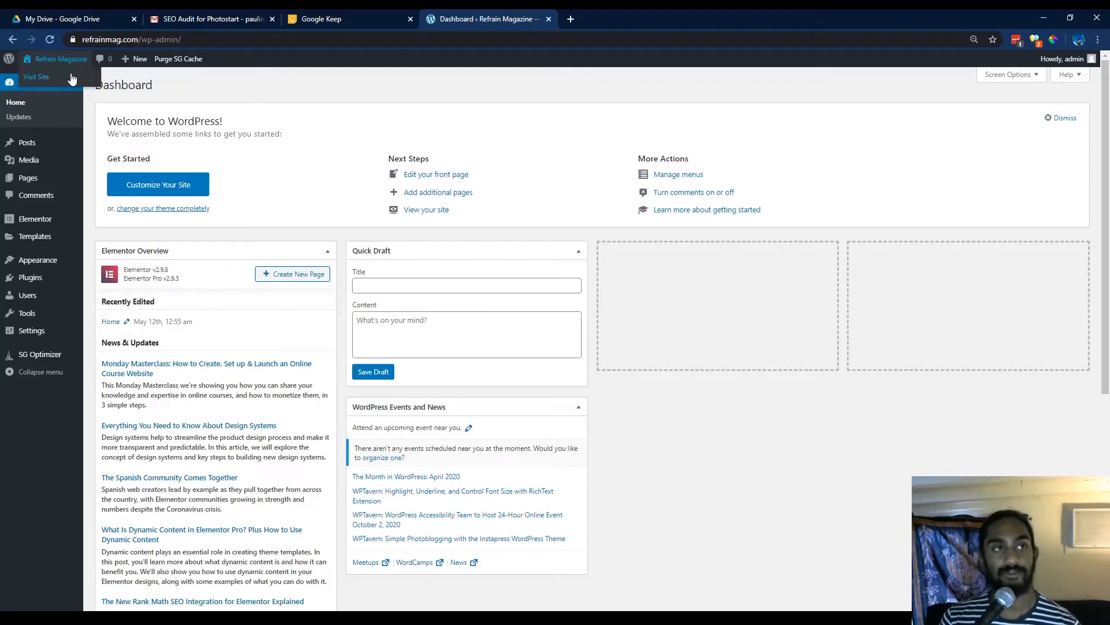
Open the site in a new tab and go to the Elementor popup templates list.
middle_click(72, 78)
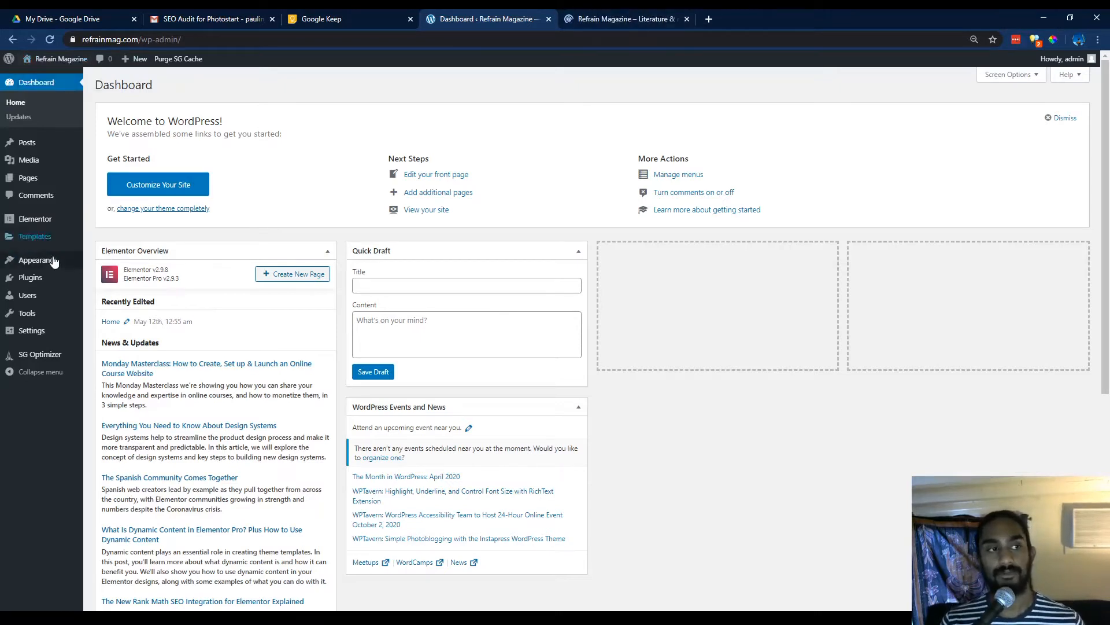
mouse_move(52, 237)
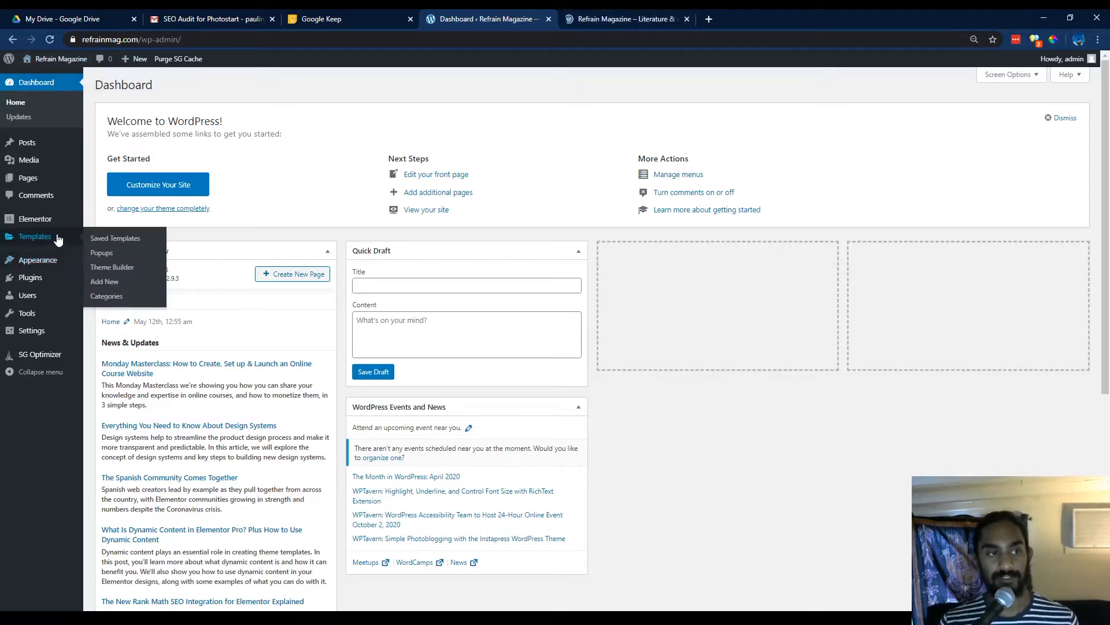
left_click(102, 252)
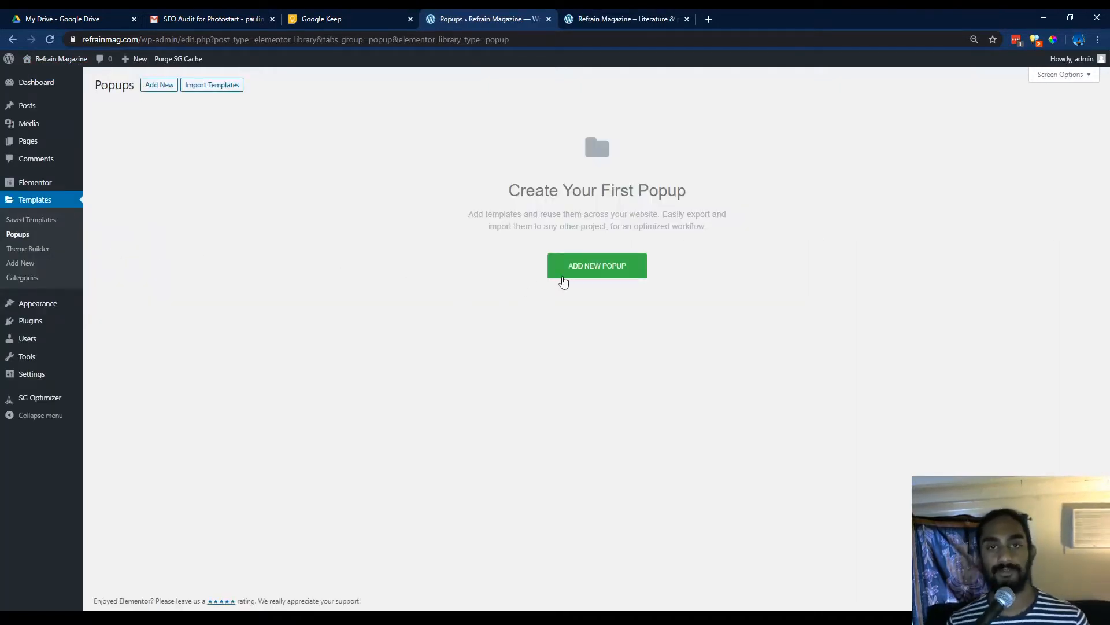
Create a new popup template named Popup Menu.
left_click(573, 270)
left_click(656, 376)
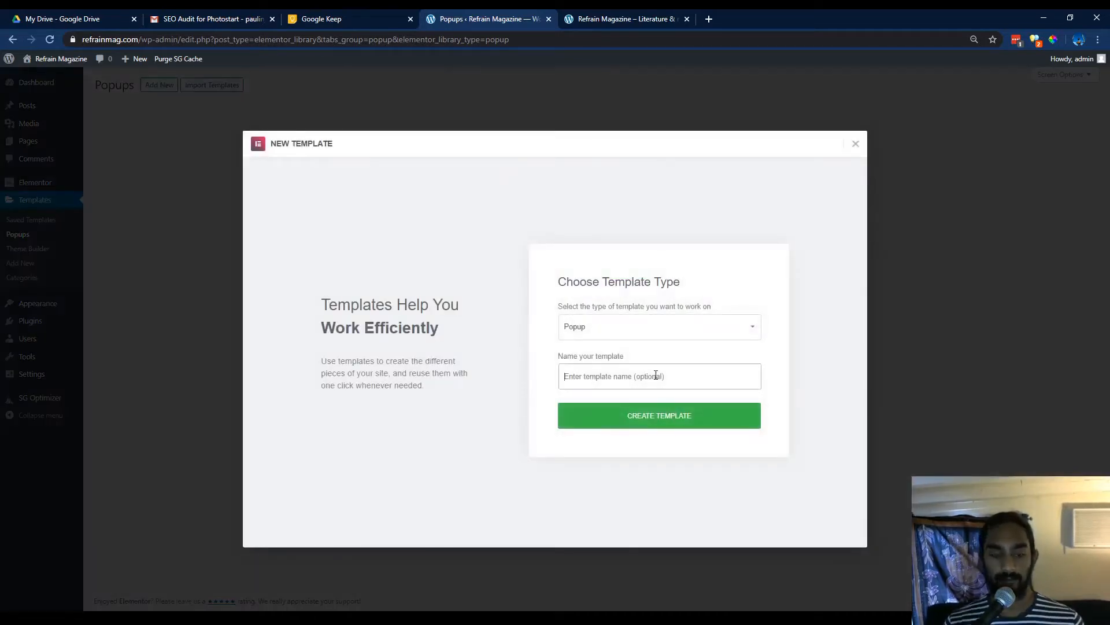
type("N")
key("BackSpace")
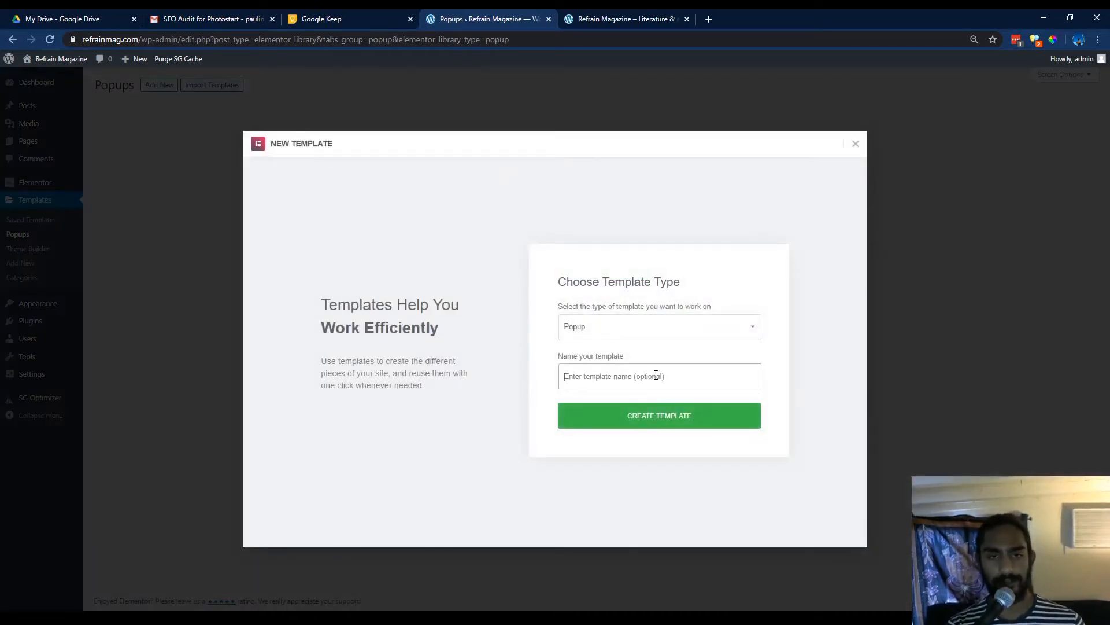
type("Popup Menu")
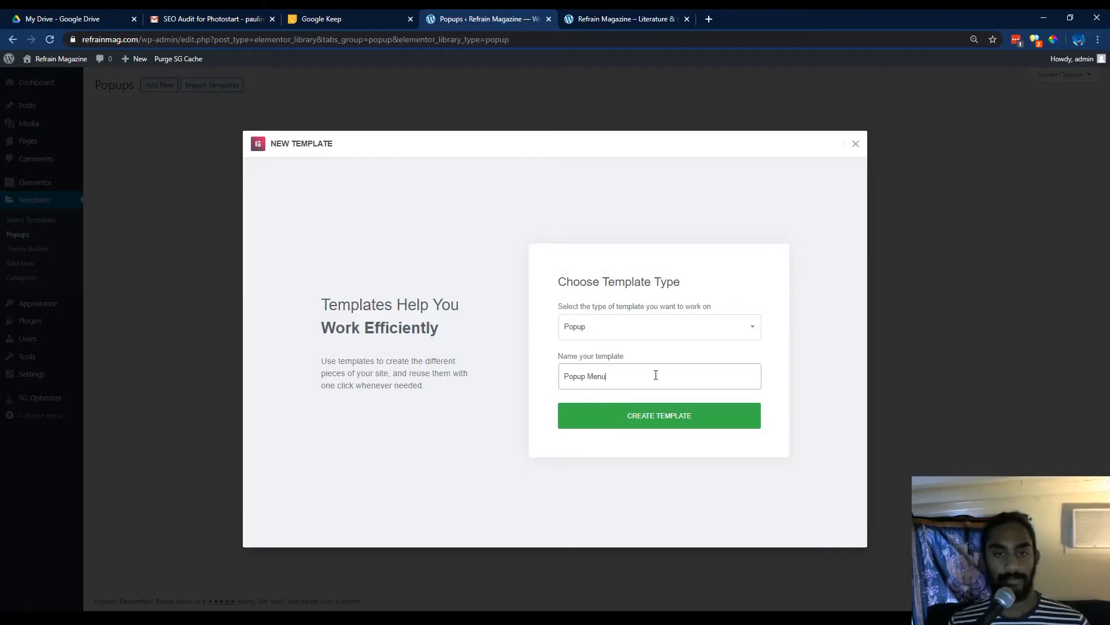
left_click(665, 417)
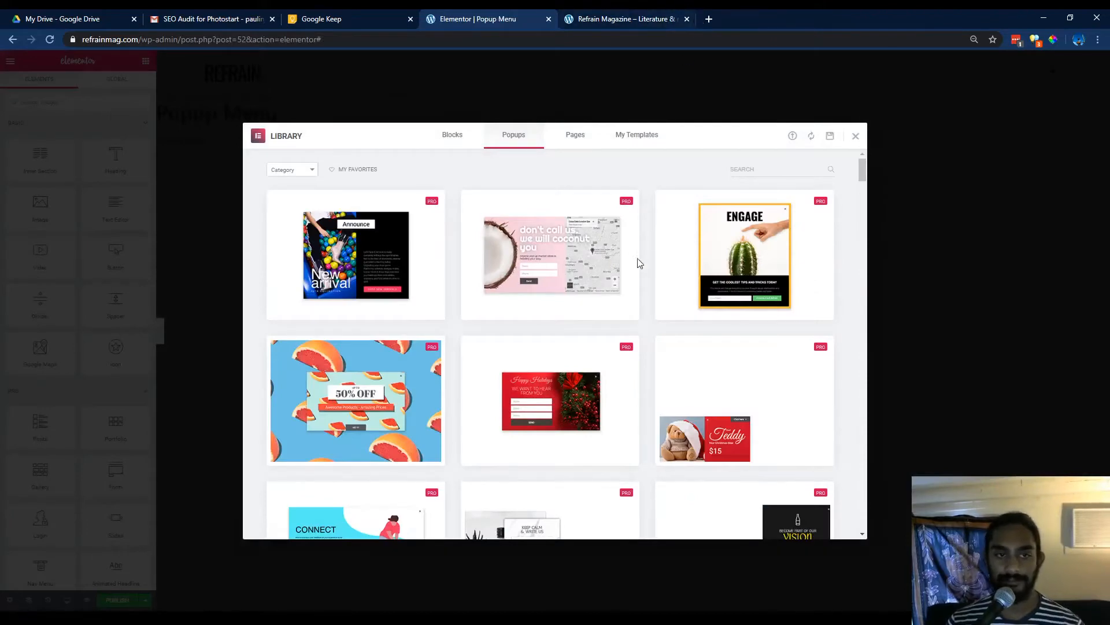
Browse the library's ready-made popup designs and close the library without inserting one.
scroll(640, 263, "down", 15)
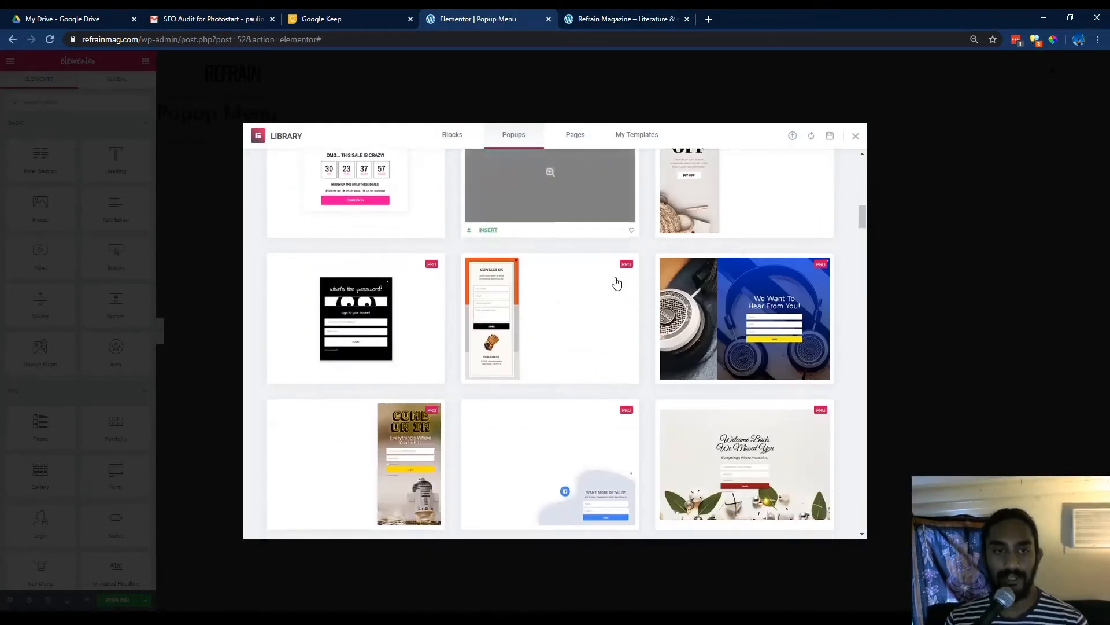
scroll(616, 282, "down", 10)
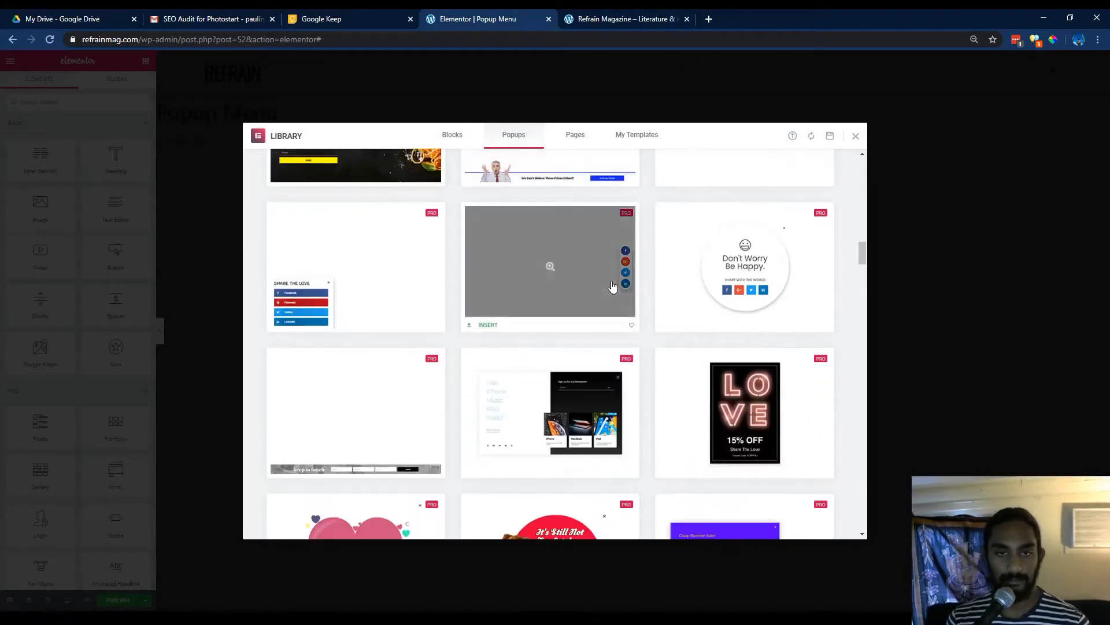
scroll(613, 286, "down", 3)
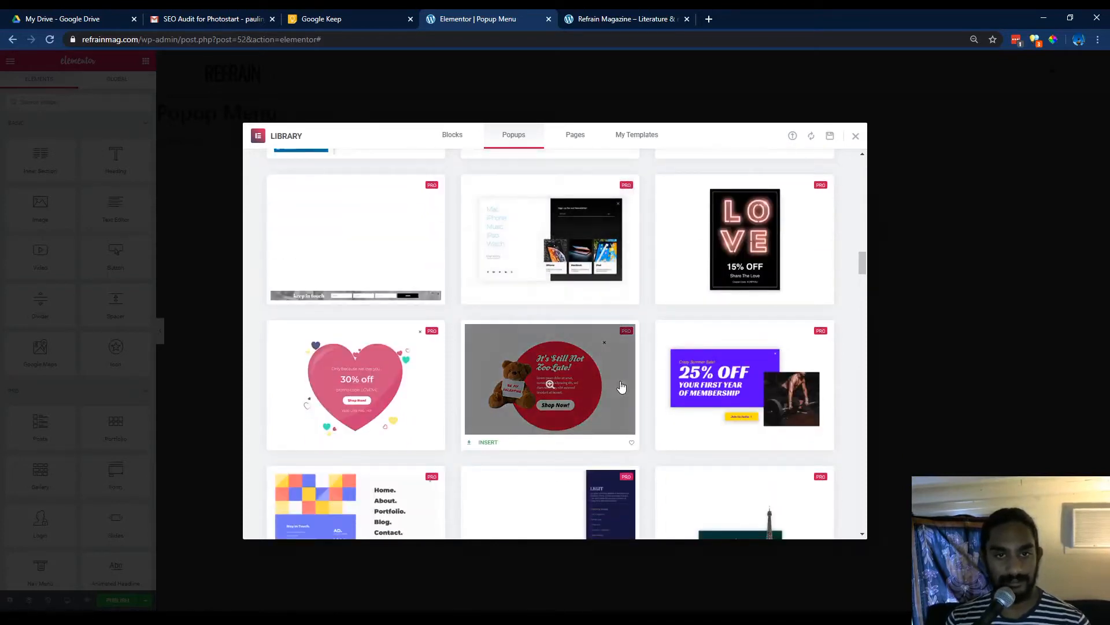
scroll(512, 234, "down", 4)
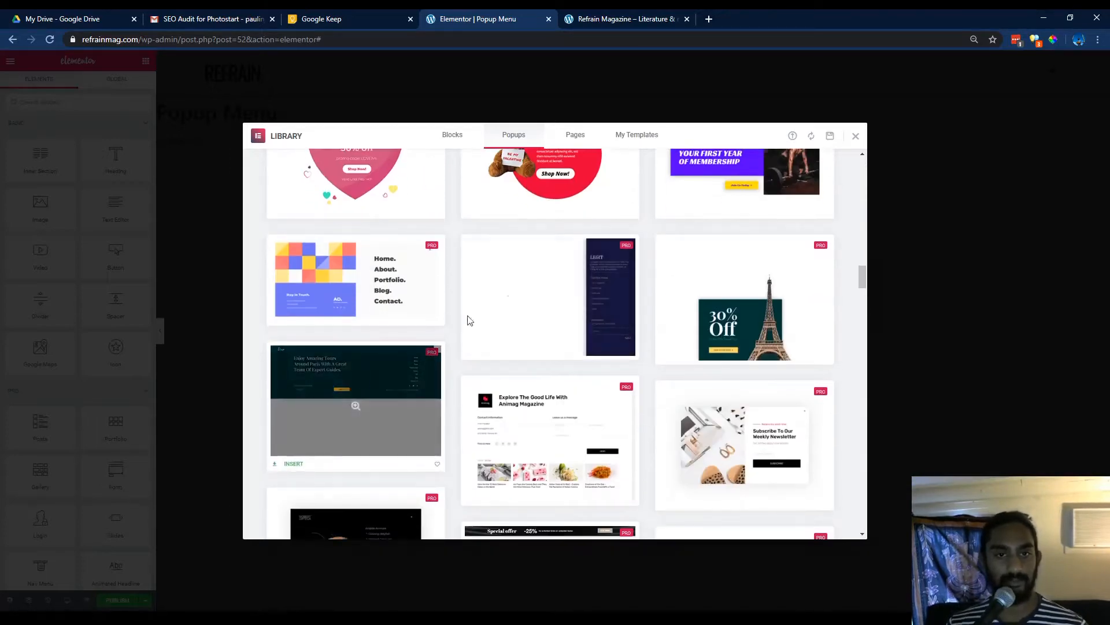
scroll(516, 299, "down", 2)
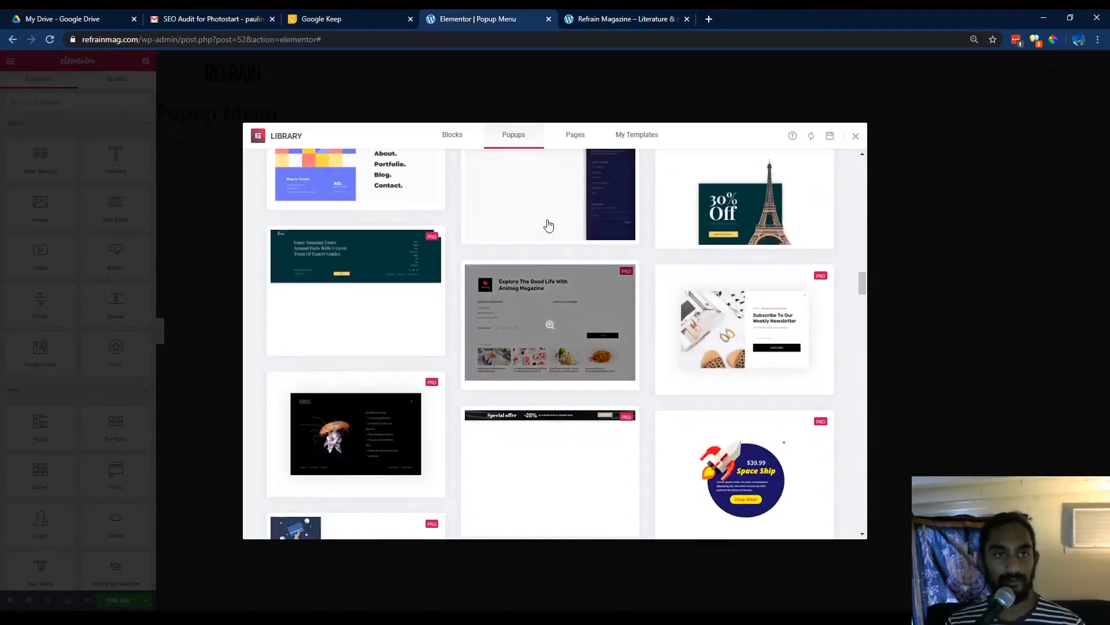
scroll(546, 251, "up", 2)
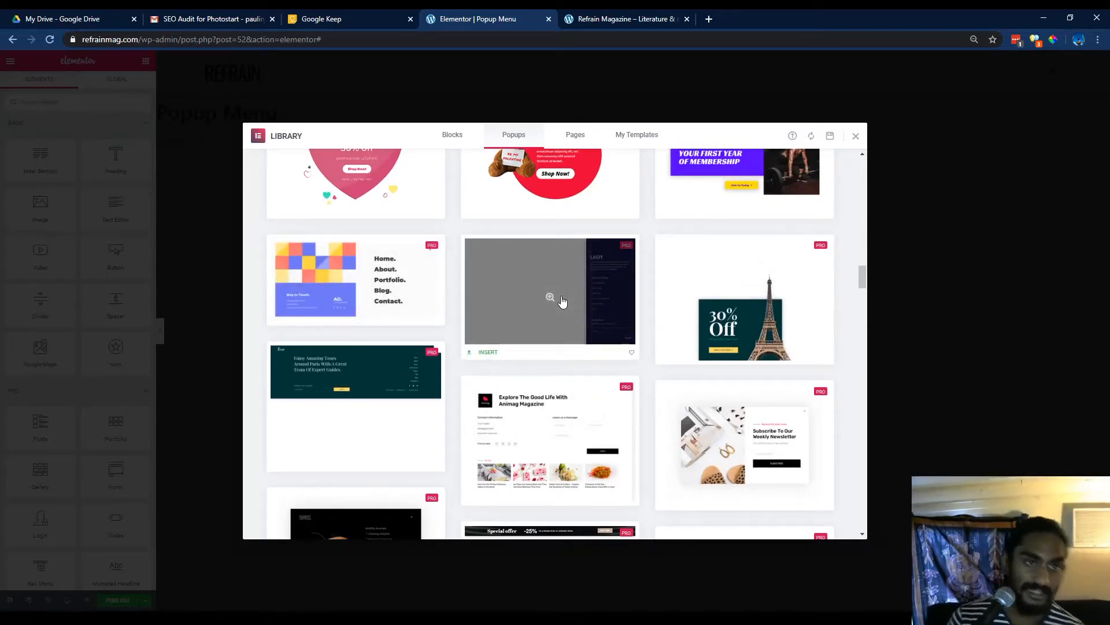
scroll(562, 302, "down", 10)
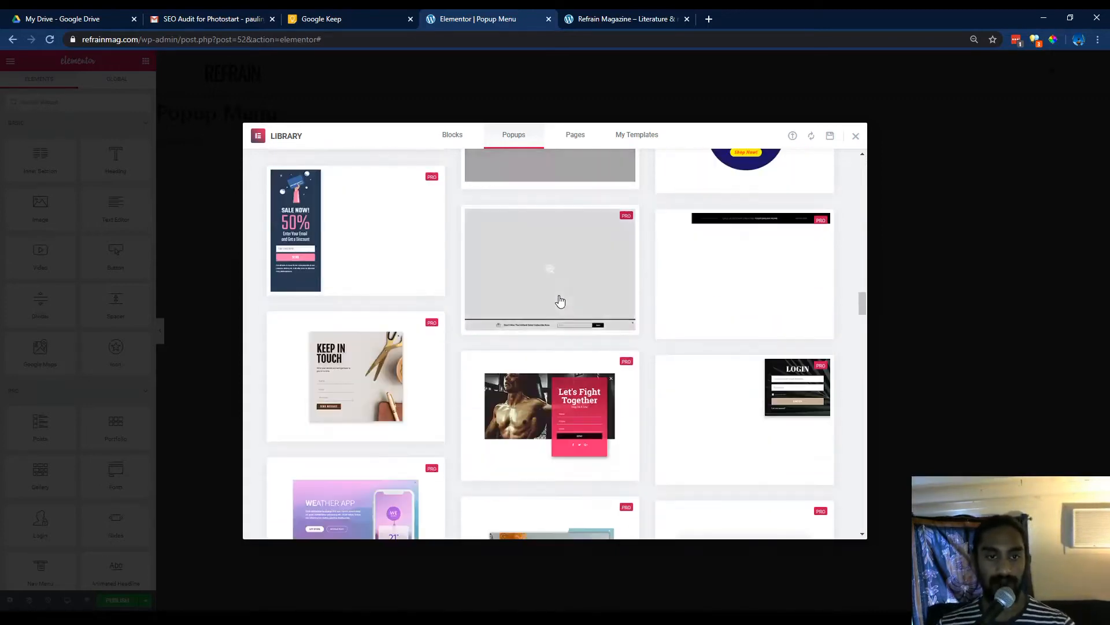
scroll(560, 300, "down", 5)
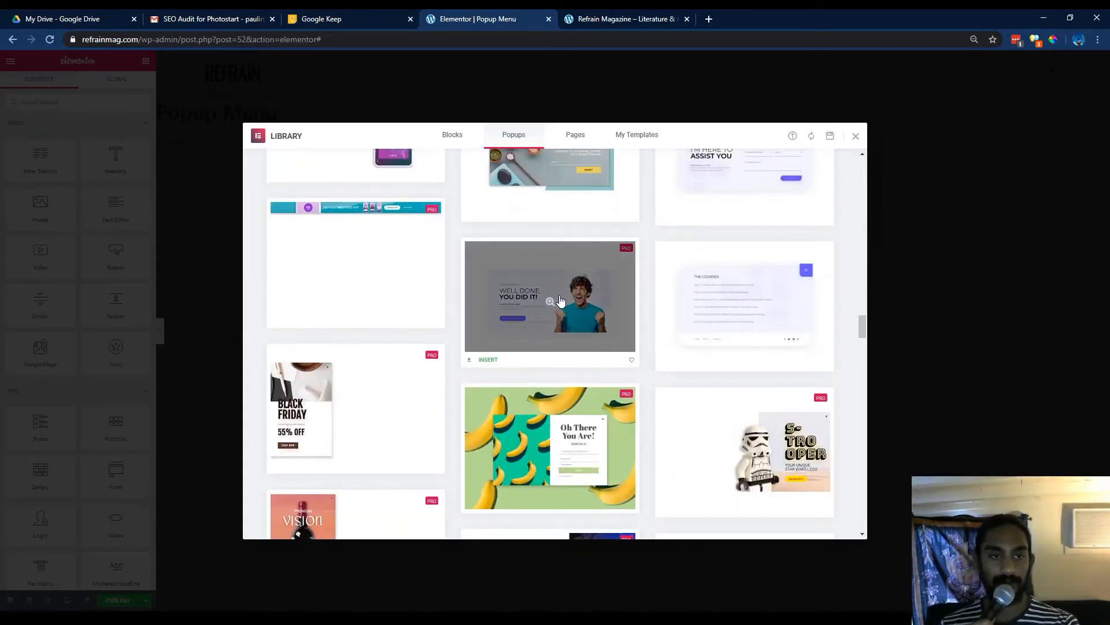
scroll(561, 301, "down", 3)
scroll(561, 299, "down", 10)
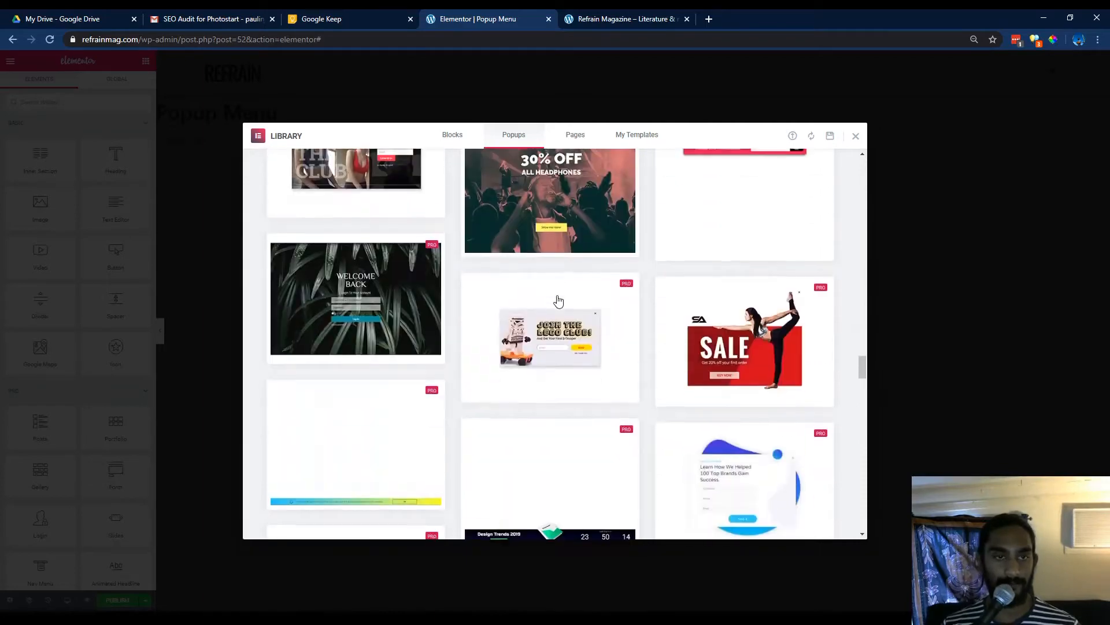
scroll(559, 300, "up", 1)
scroll(559, 300, "up", 10)
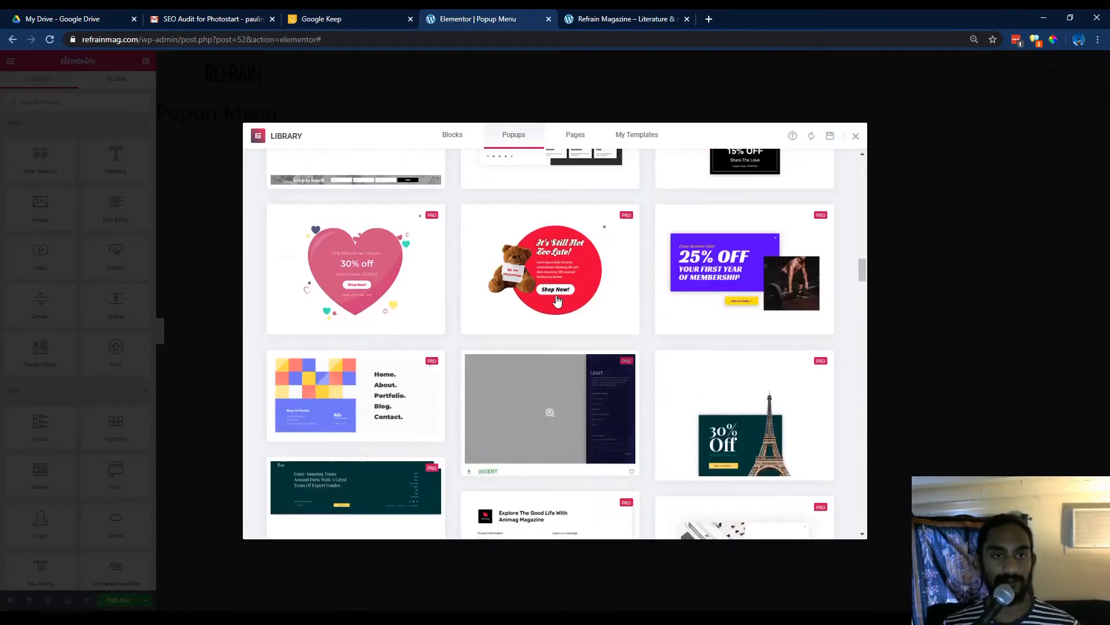
scroll(557, 301, "up", 5)
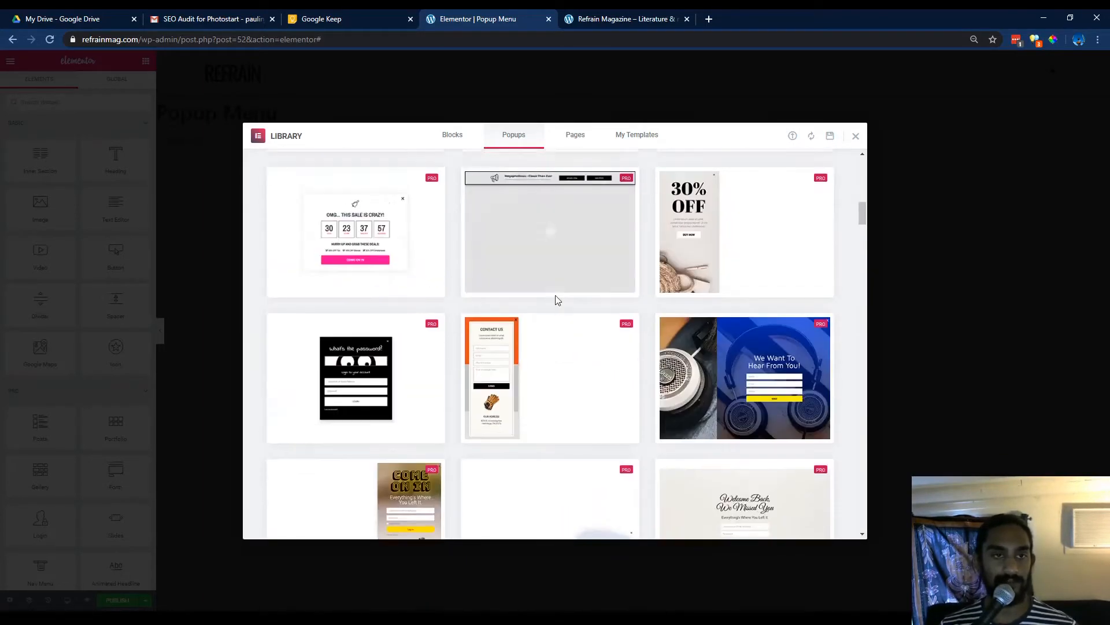
scroll(556, 298, "up", 5)
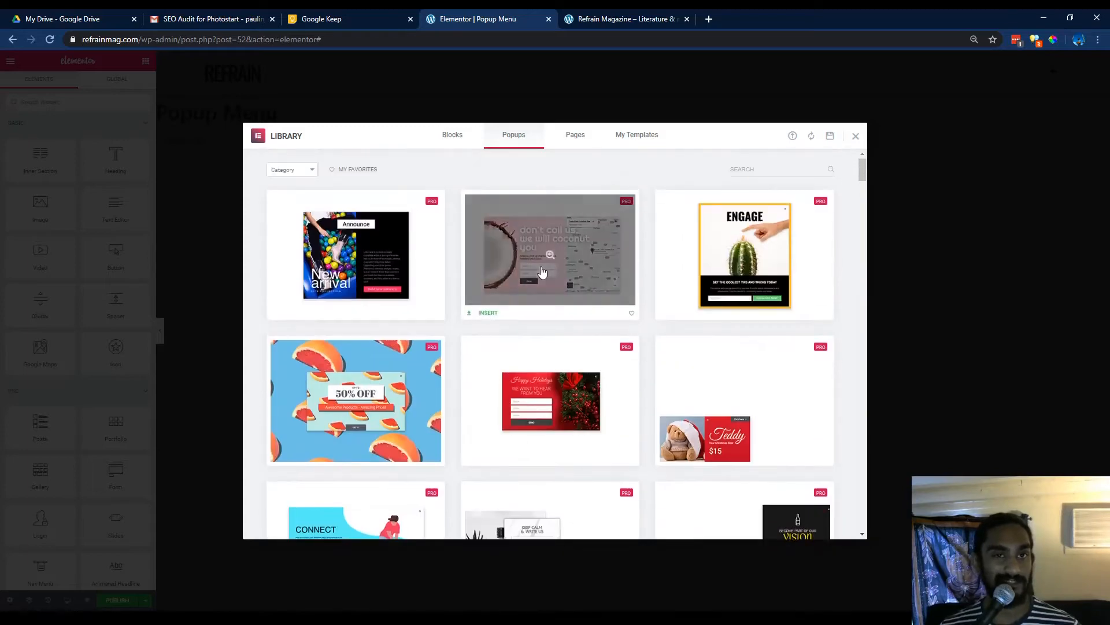
left_click(855, 137)
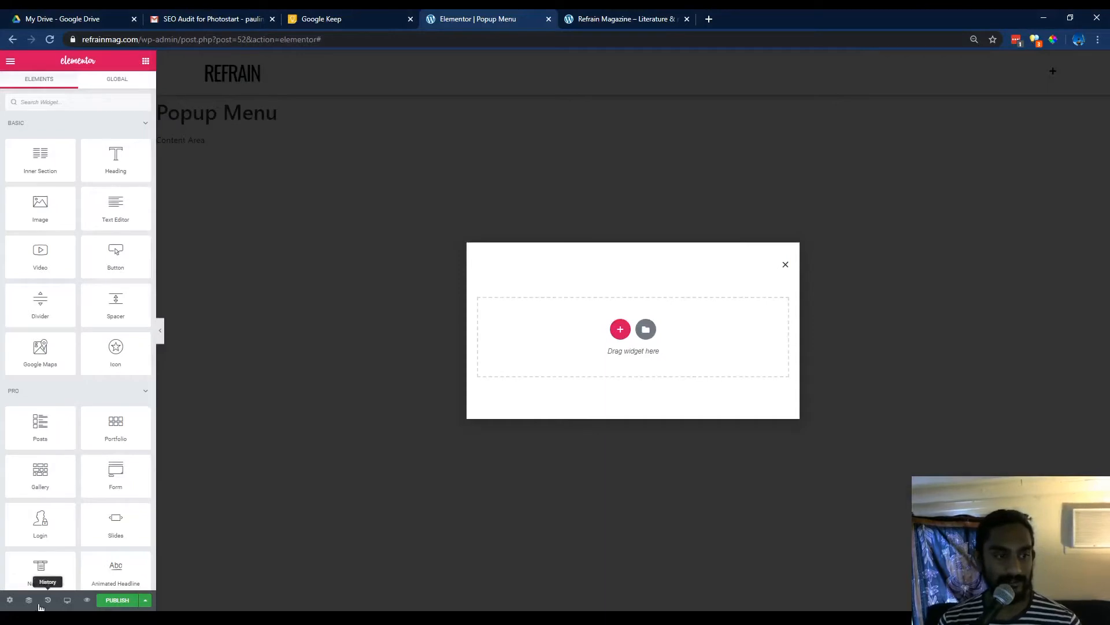
In the popup settings, position the popup horizontally at the right and set its height to Fit To Screen.
left_click(9, 600)
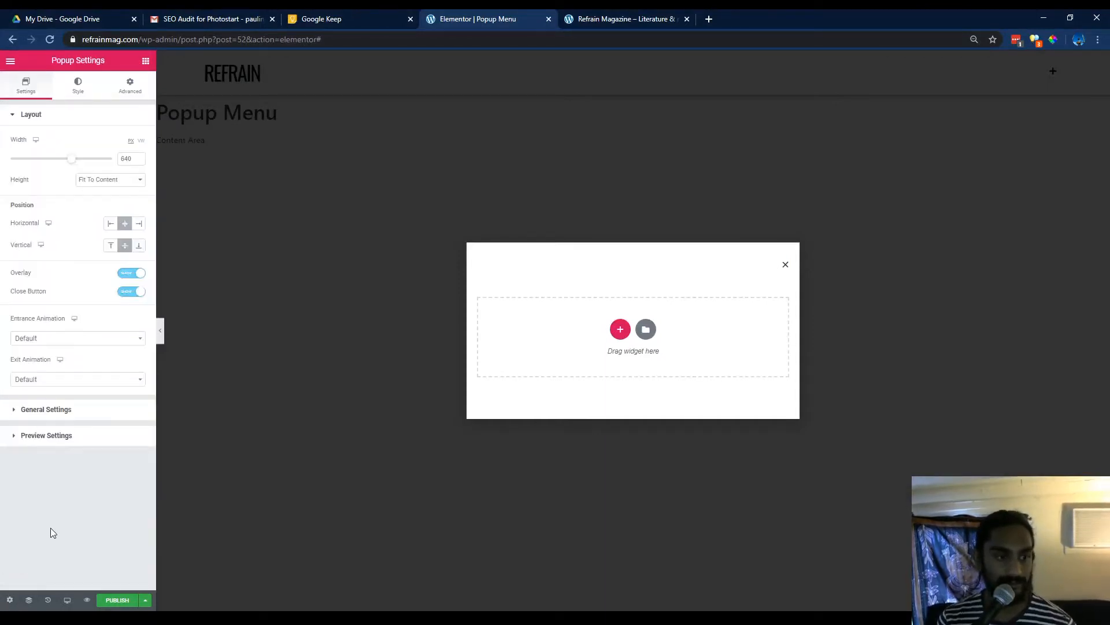
left_click(107, 226)
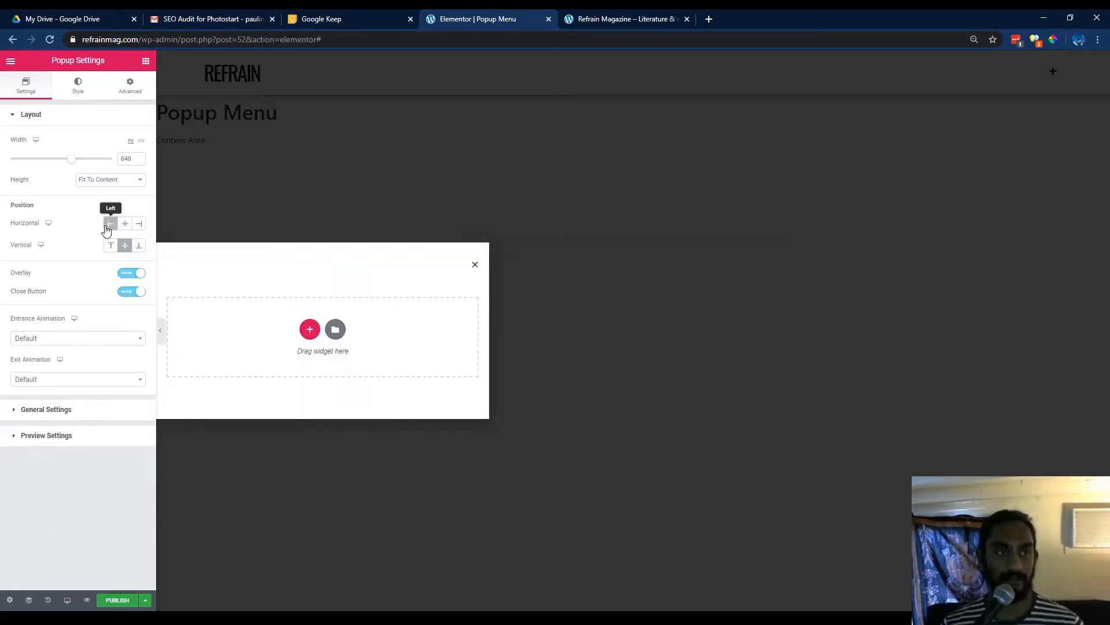
left_click(143, 230)
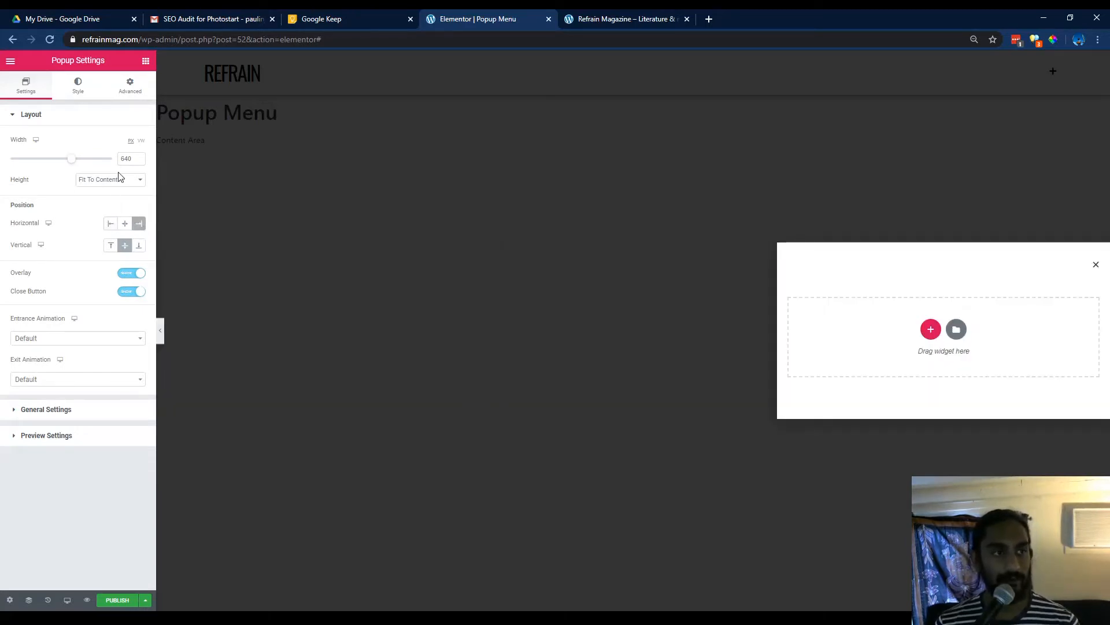
left_click(120, 207)
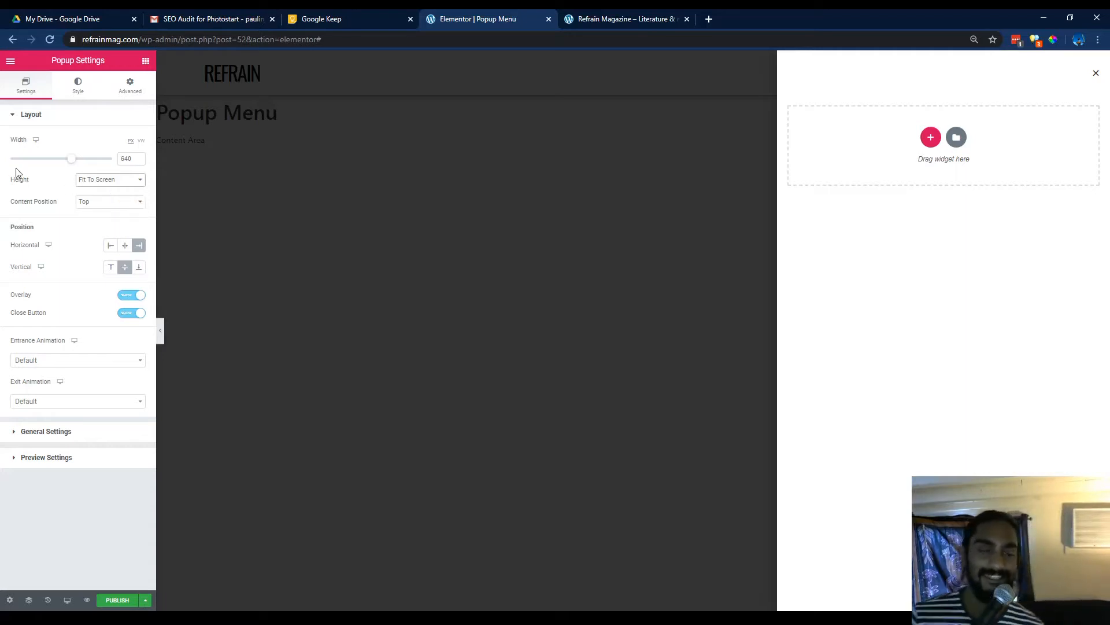
left_click(92, 87)
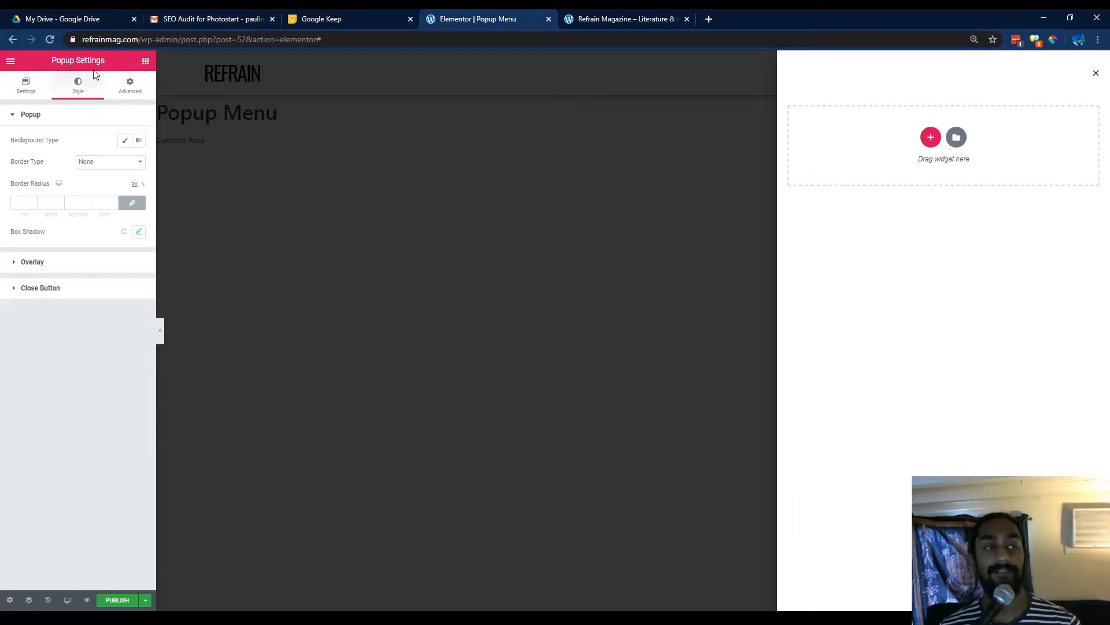
left_click(33, 87)
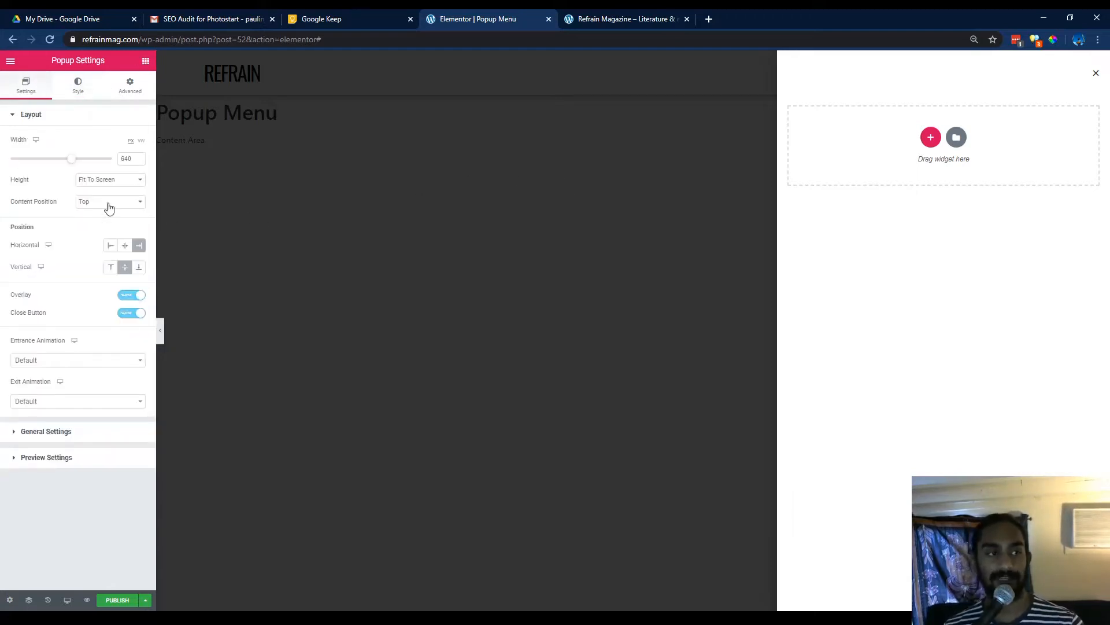
Search for the nav widget, add a Nav Menu into the popup, and save and close it.
left_click(145, 61)
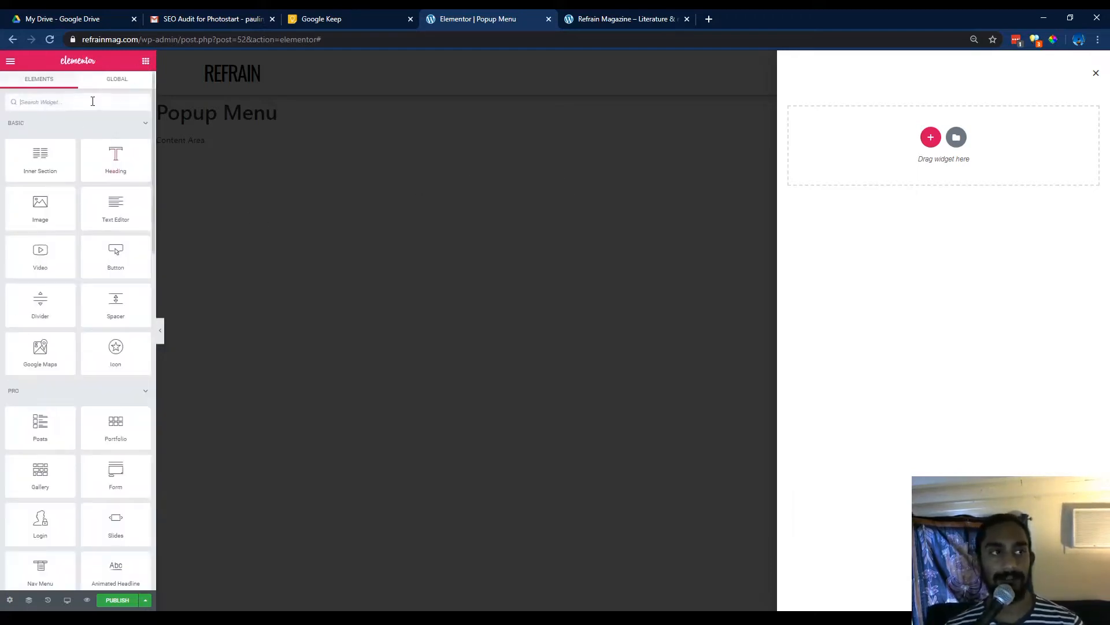
type("nav")
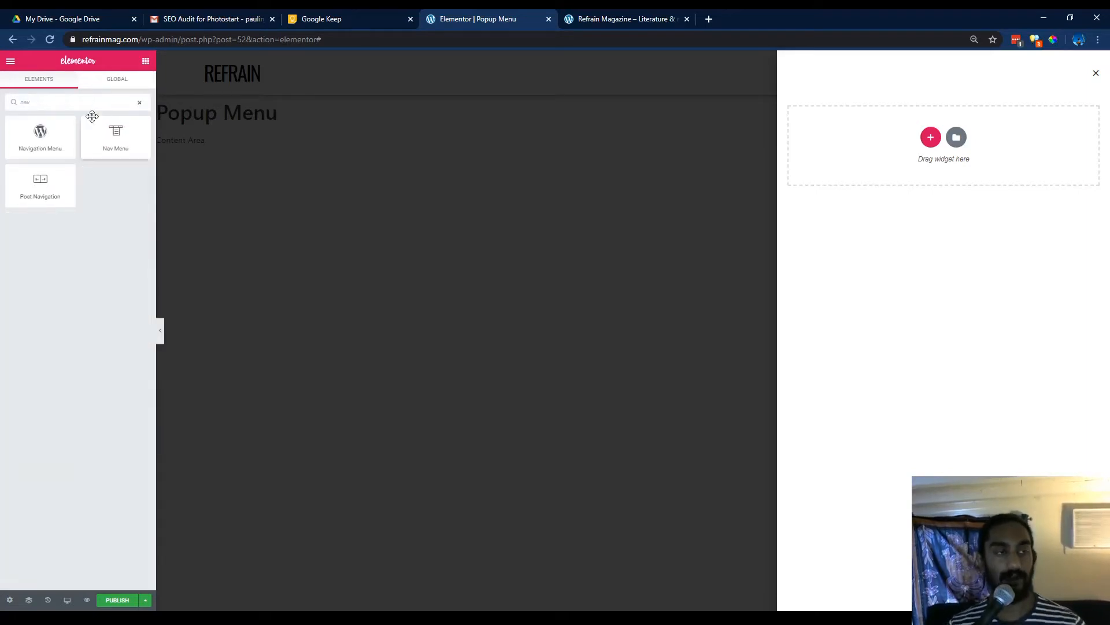
left_click_drag(101, 145, 838, 143)
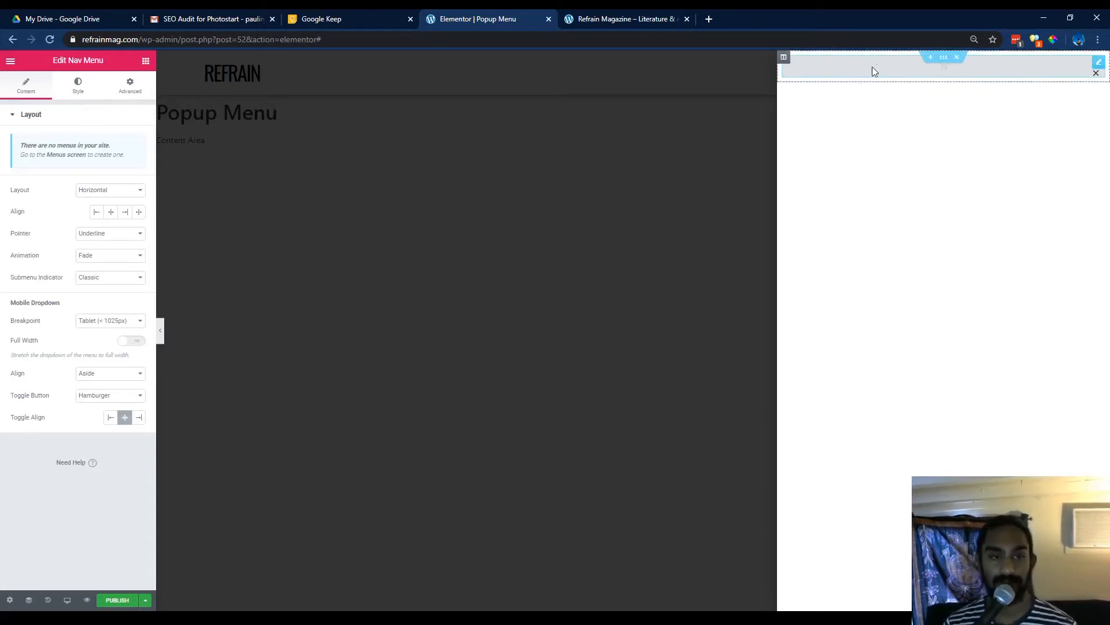
left_click(117, 600)
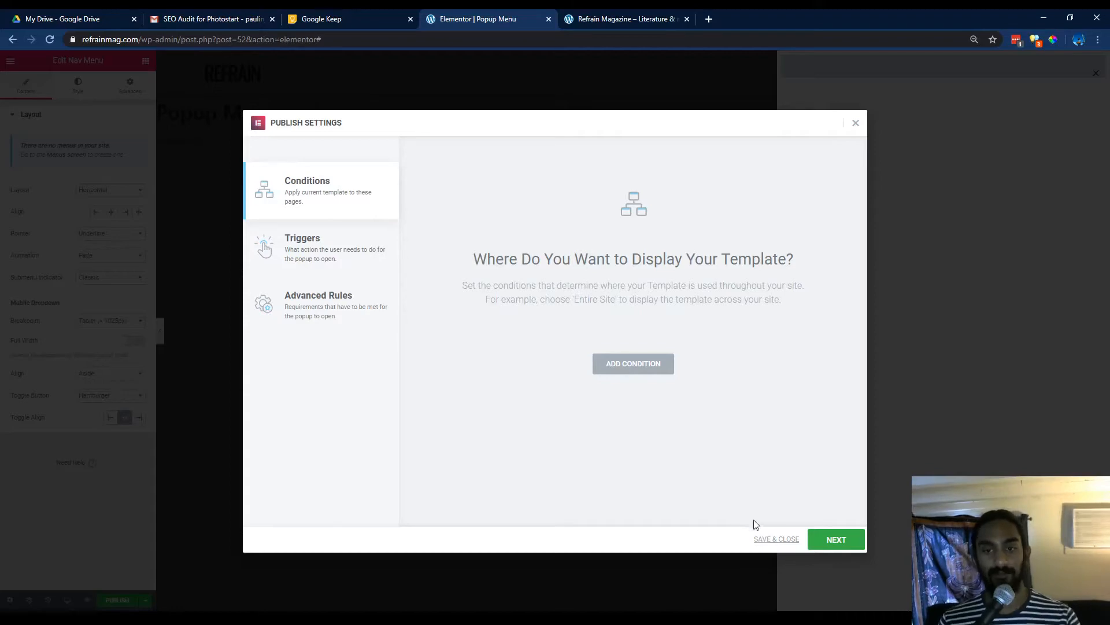
left_click(774, 541)
Switch to the site tab and open the Menus page under Appearance in the WordPress admin.
left_click(609, 19)
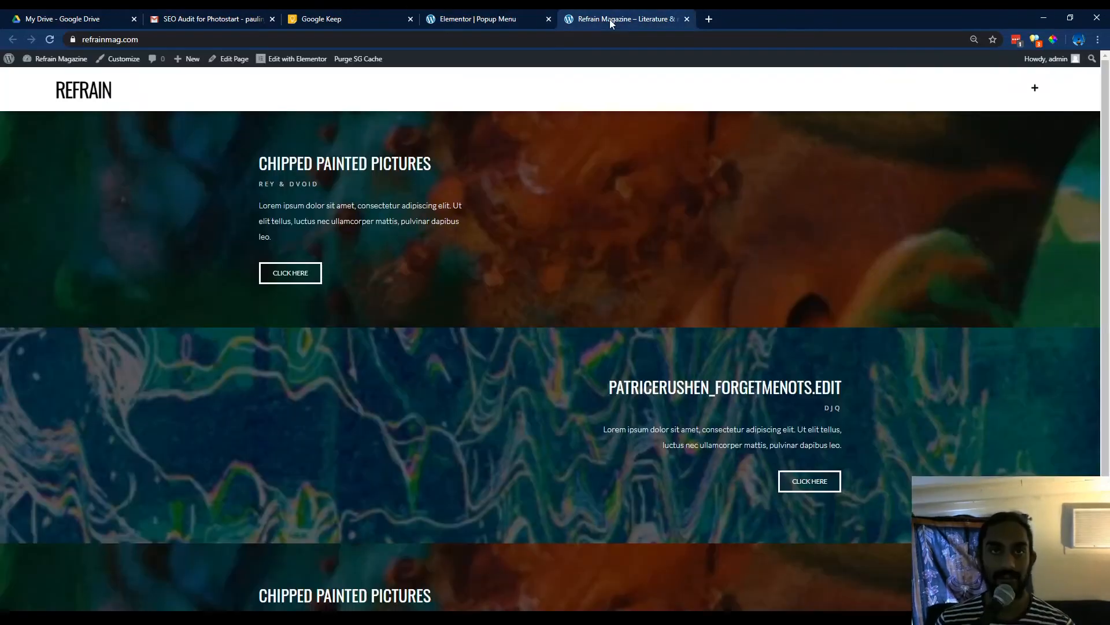
mouse_move(35, 59)
left_click(44, 81)
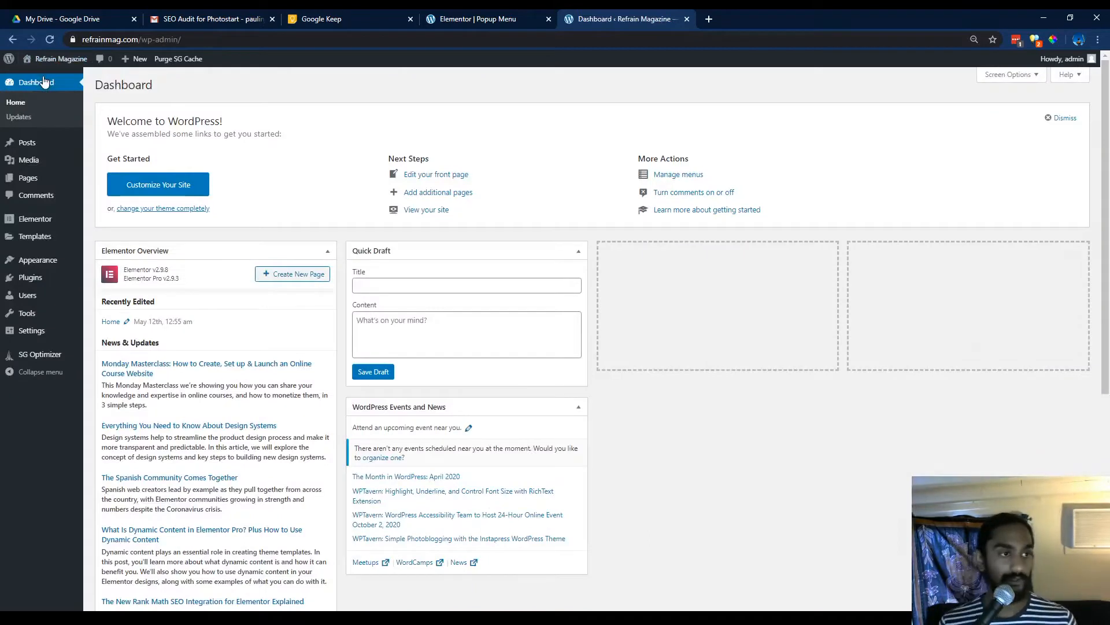
mouse_move(58, 261)
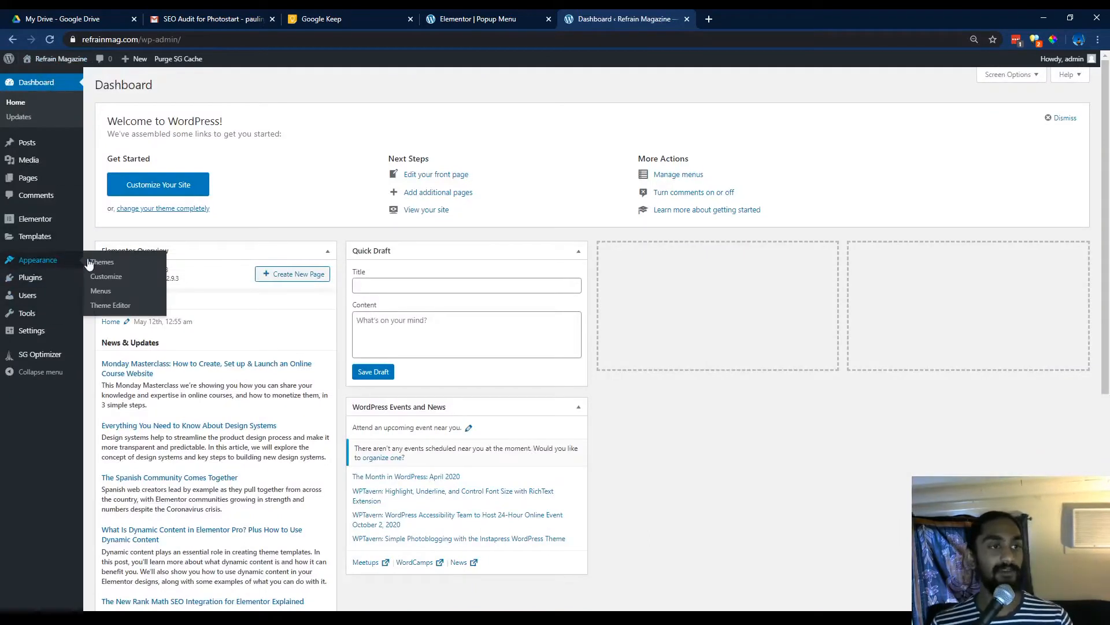
left_click(112, 294)
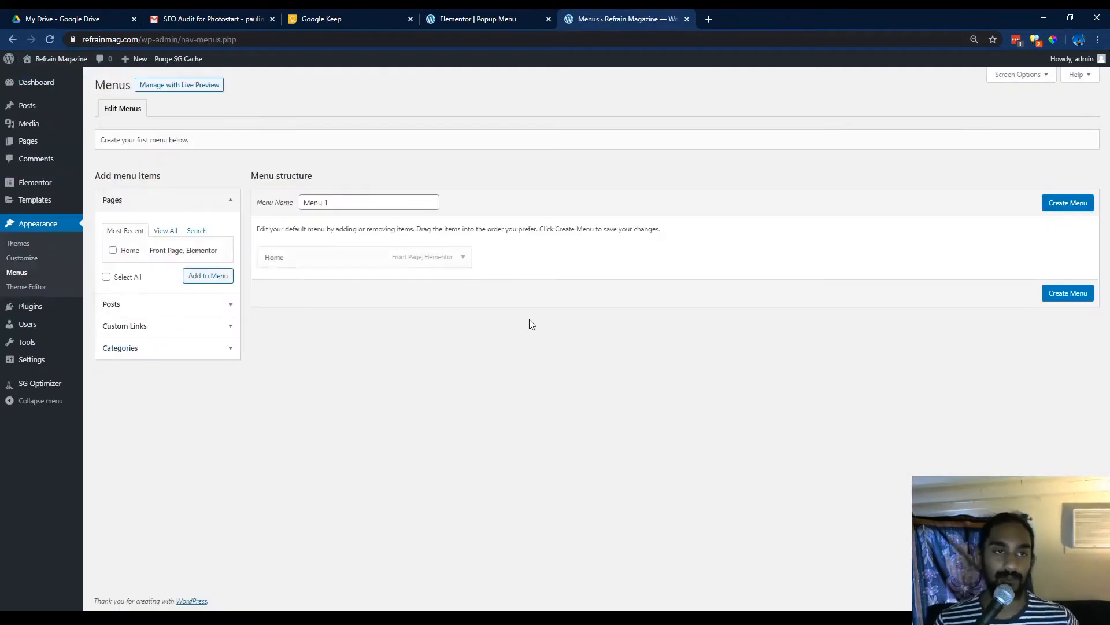
Add a custom link titled About with URL # to the new menu.
left_click(226, 328)
left_click(184, 279)
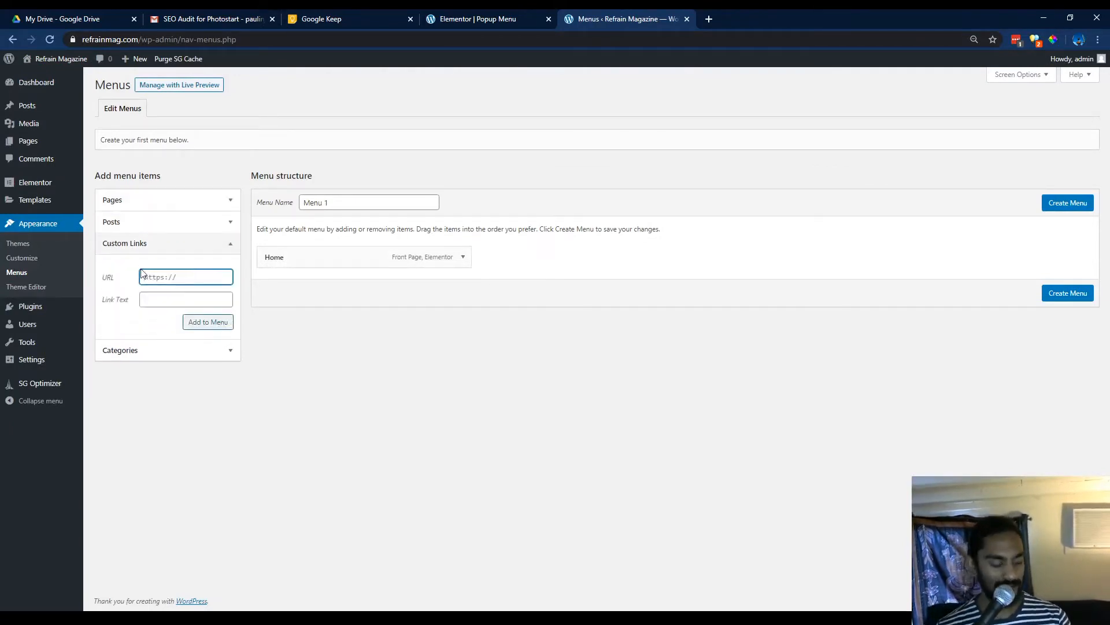
type("#")
key("Tab")
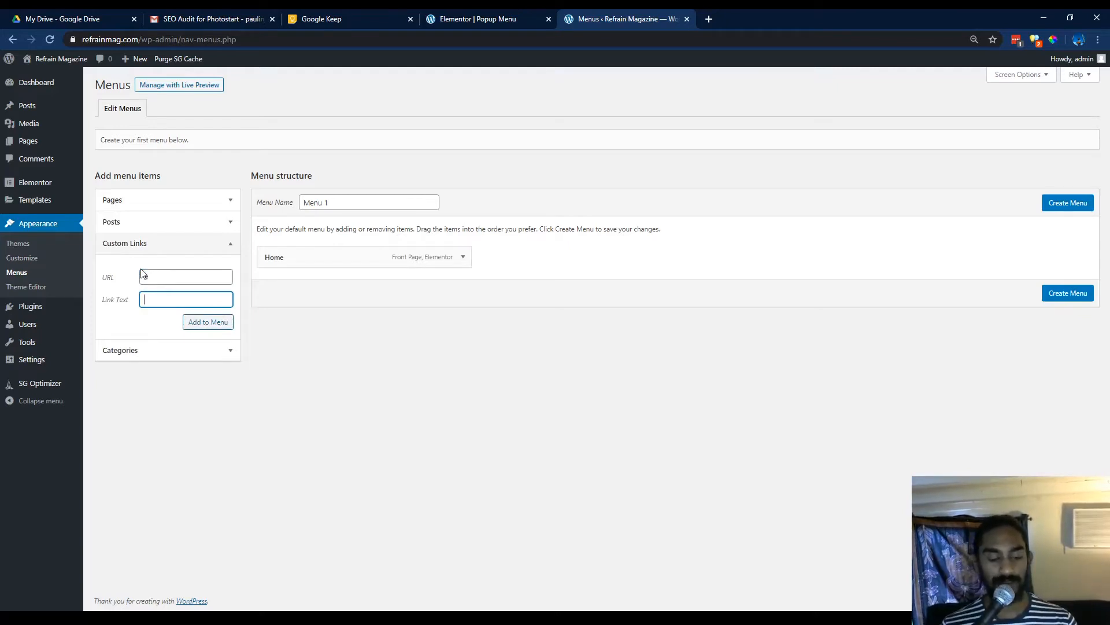
left_click(185, 280)
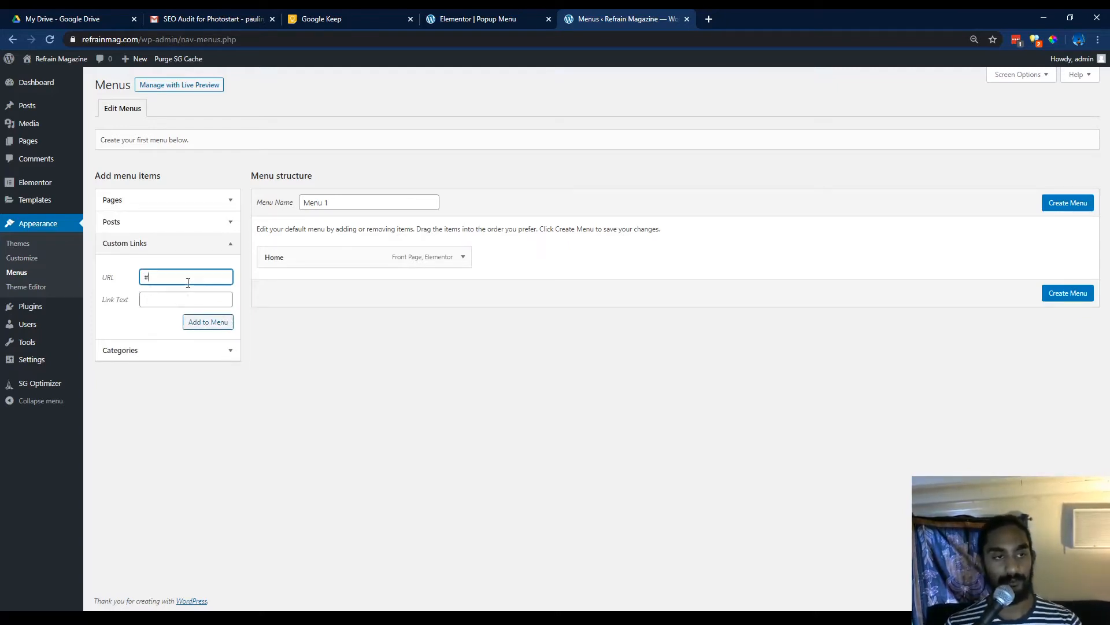
key("BackSpace")
left_click(174, 296)
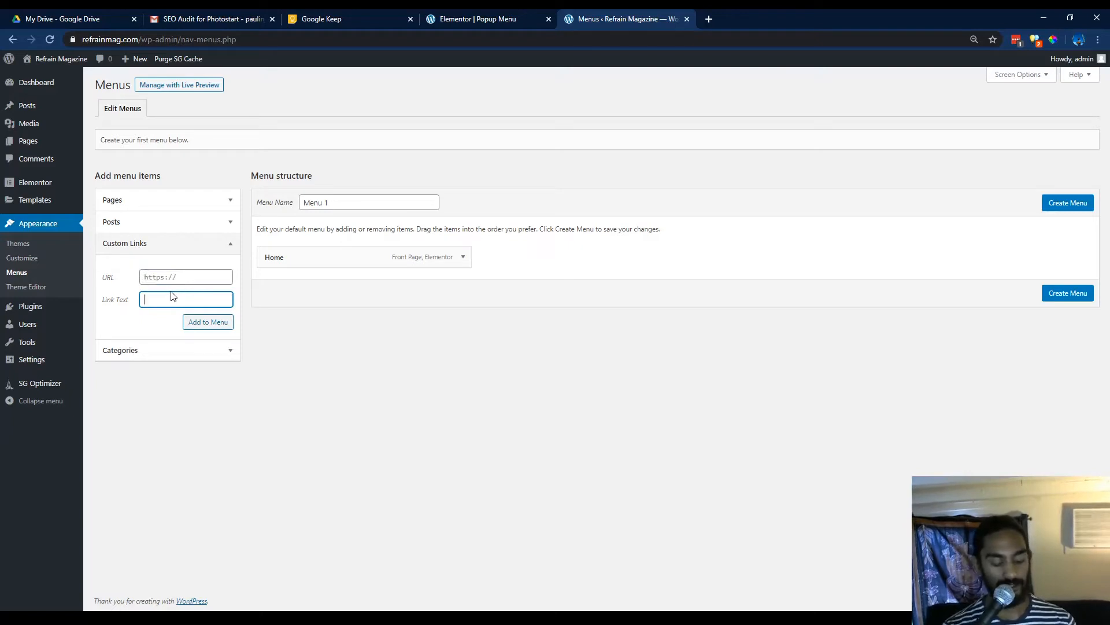
type("About")
left_click(208, 321)
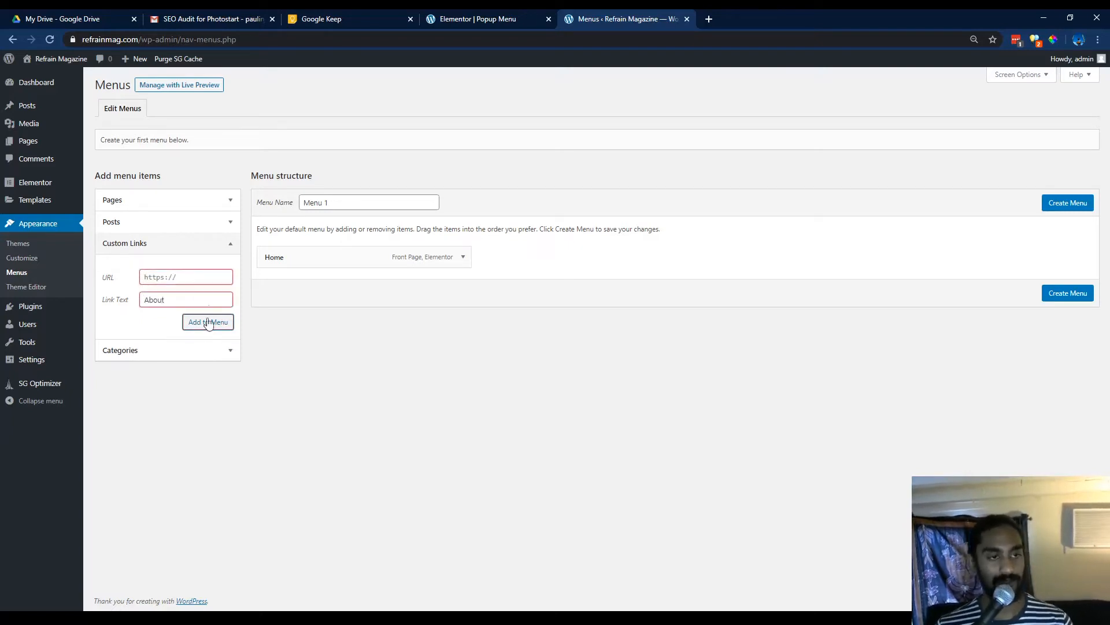
type("#")
left_click(208, 321)
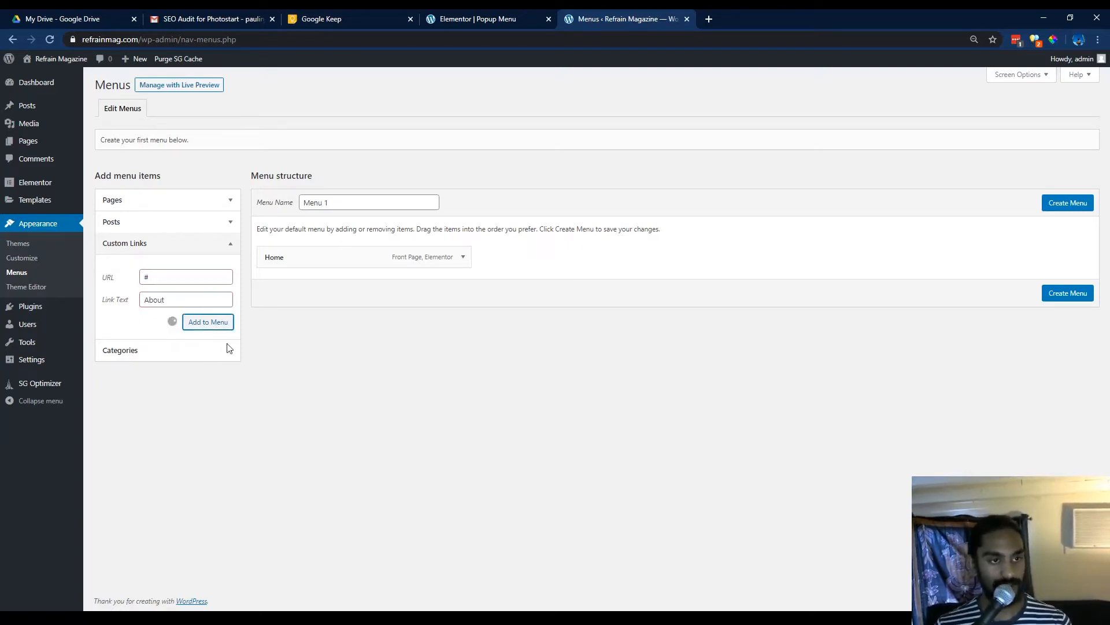
Add a custom link titled Contact with URL # to the menu.
left_click(193, 280)
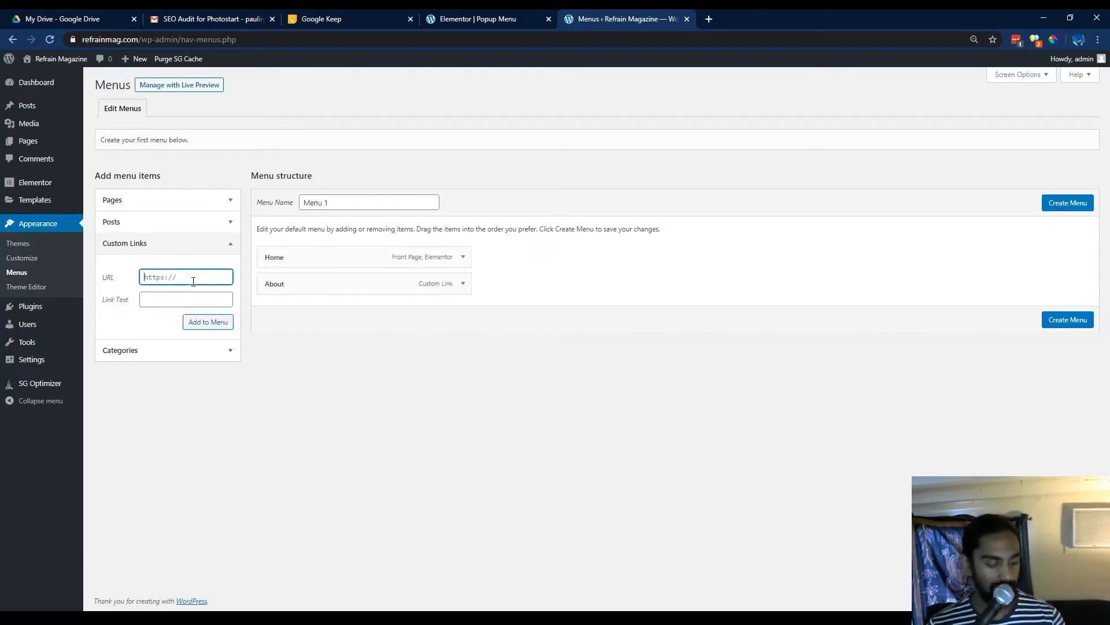
type("#")
left_click(204, 299)
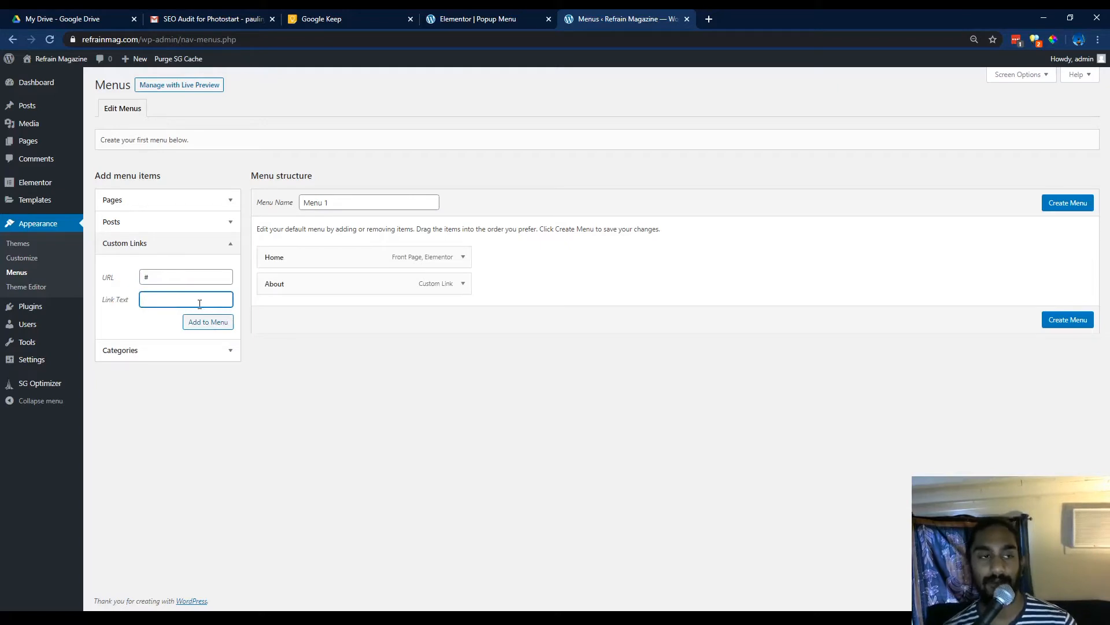
type("Contact")
left_click(205, 288)
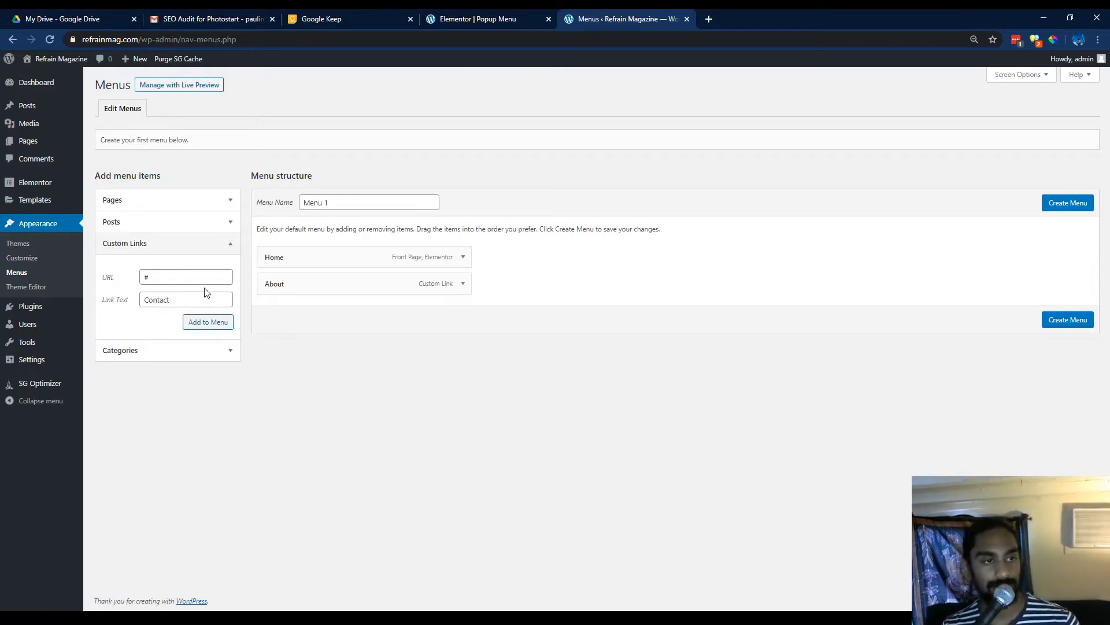
left_click(207, 322)
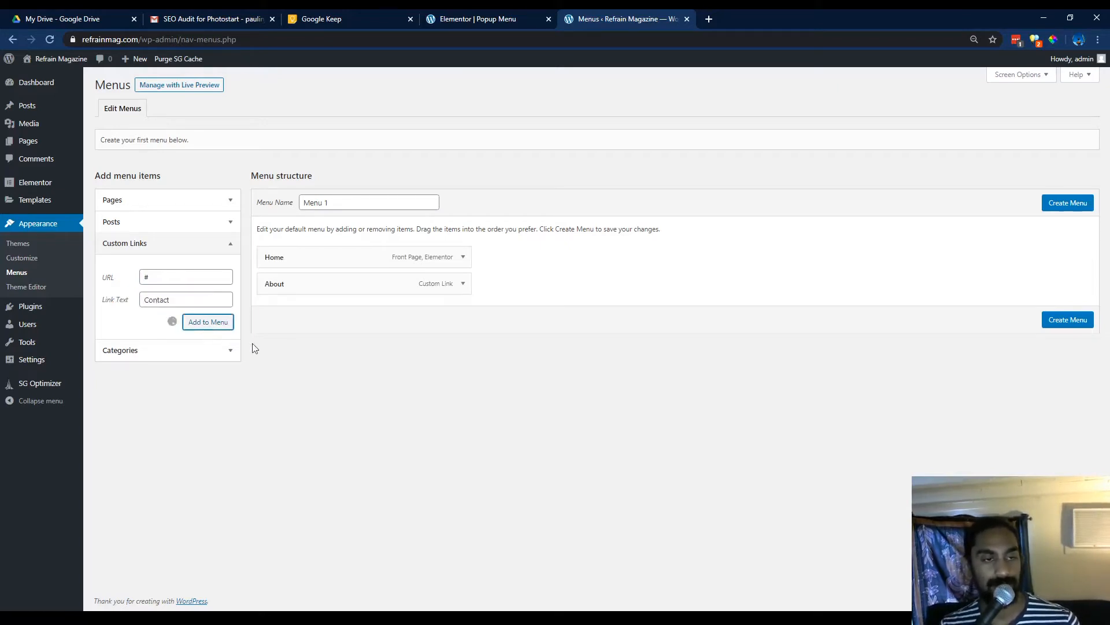
left_click(160, 277)
type("Recent Po")
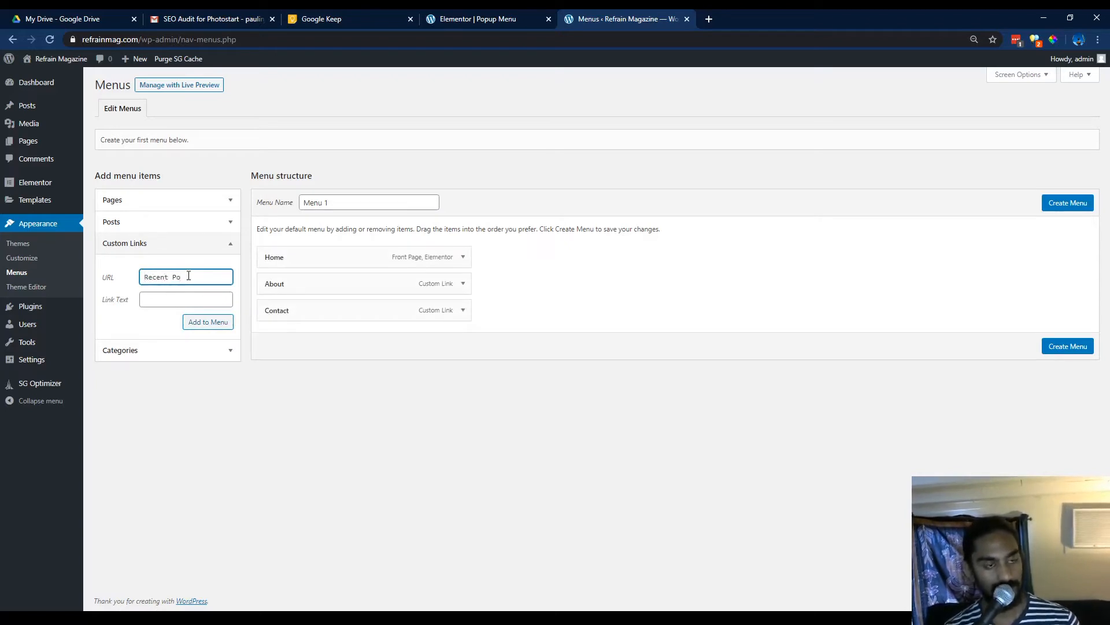
key("BackSpace")
key("BackSpace")
key("BackSpace")
key("BackSpace")
key("BackSpace")
key("BackSpace")
key("BackSpace")
key("BackSpace")
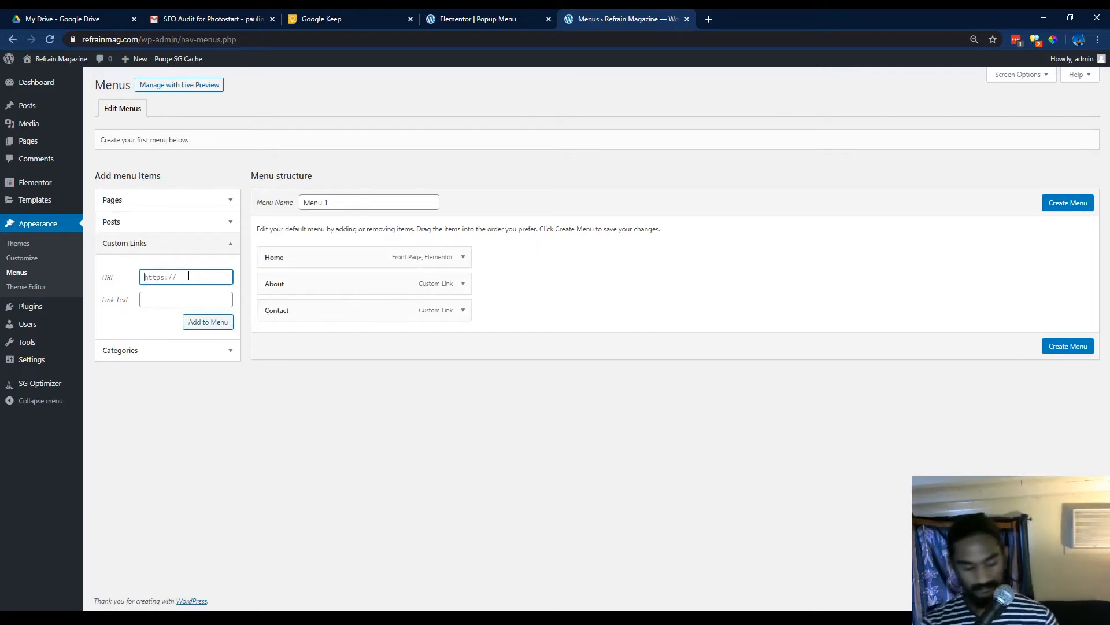
Add a custom link titled Music with URL # to the menu.
type("Music")
left_click(194, 299)
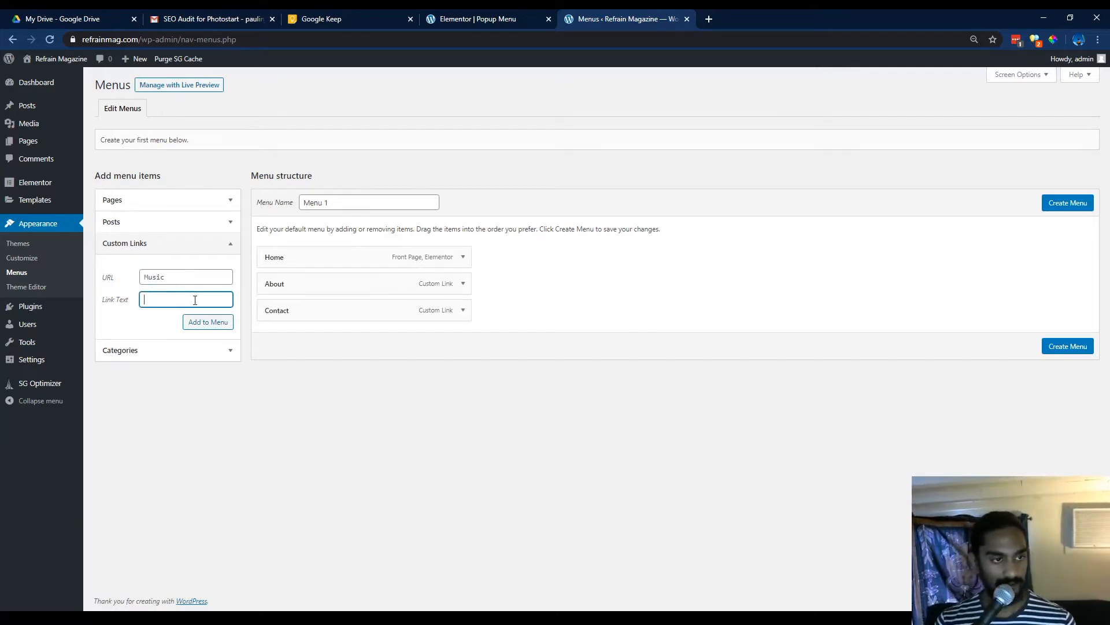
type("#")
left_click(121, 276)
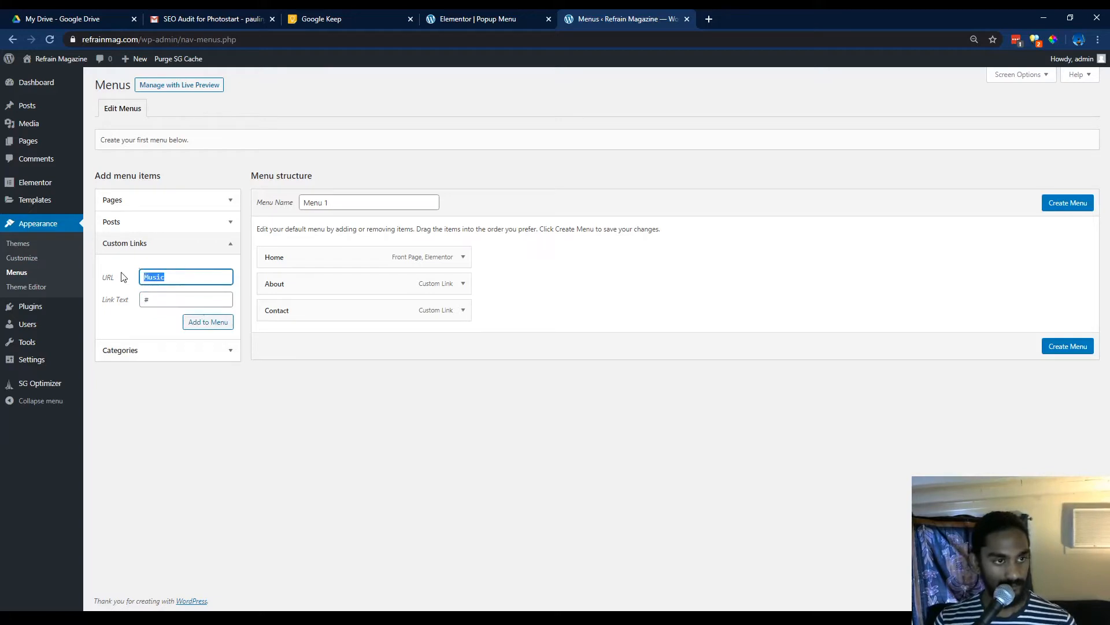
key("ctrl+x")
left_click(149, 299)
key("BackSpace")
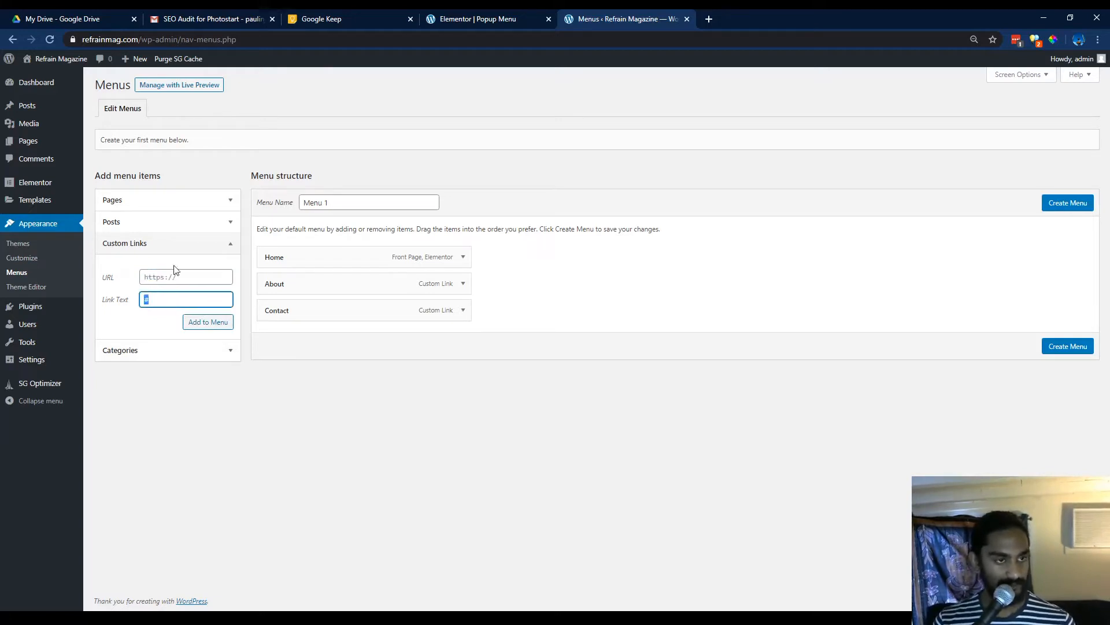
key("ctrl+v")
left_click(186, 280)
type("#")
left_click(214, 322)
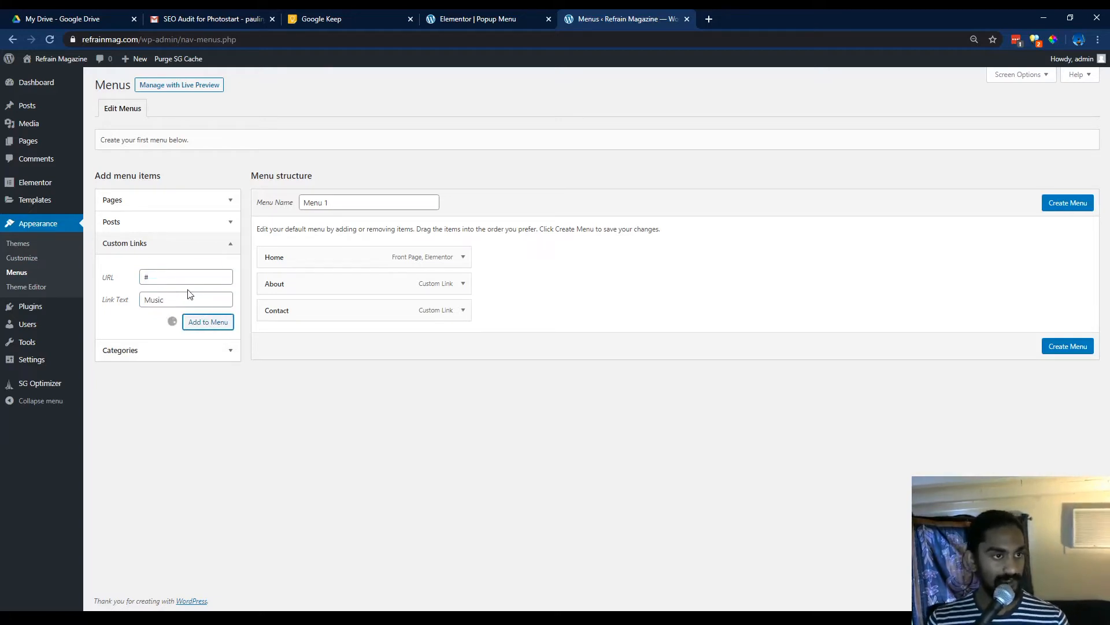
Add a custom link titled Literature with URL # to the menu.
left_click(196, 299)
type("Literature")
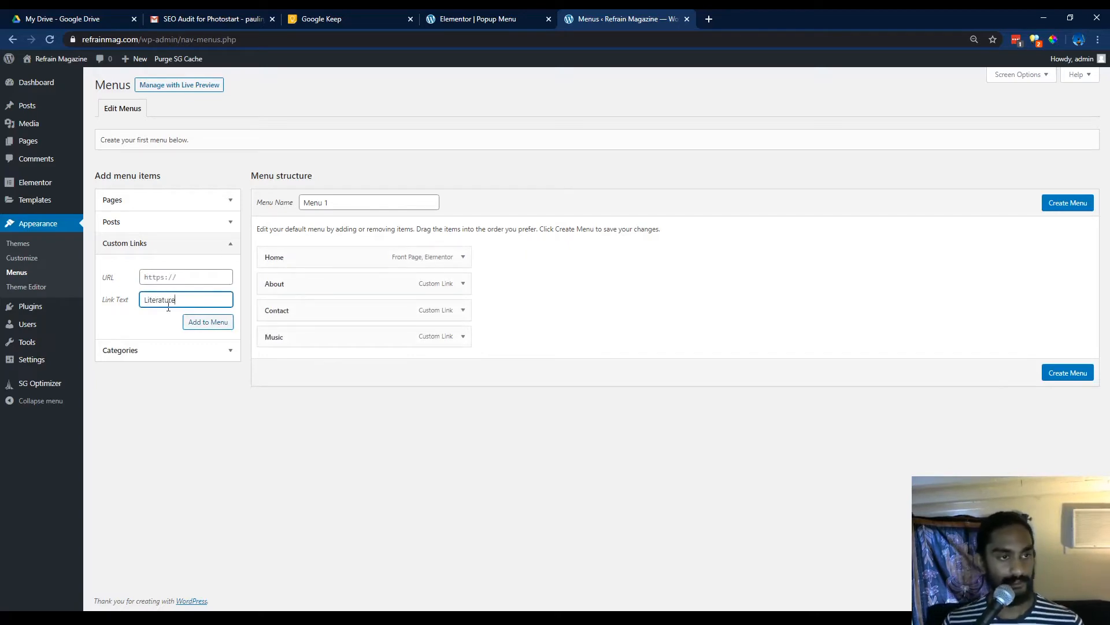
left_click(177, 278)
type("#")
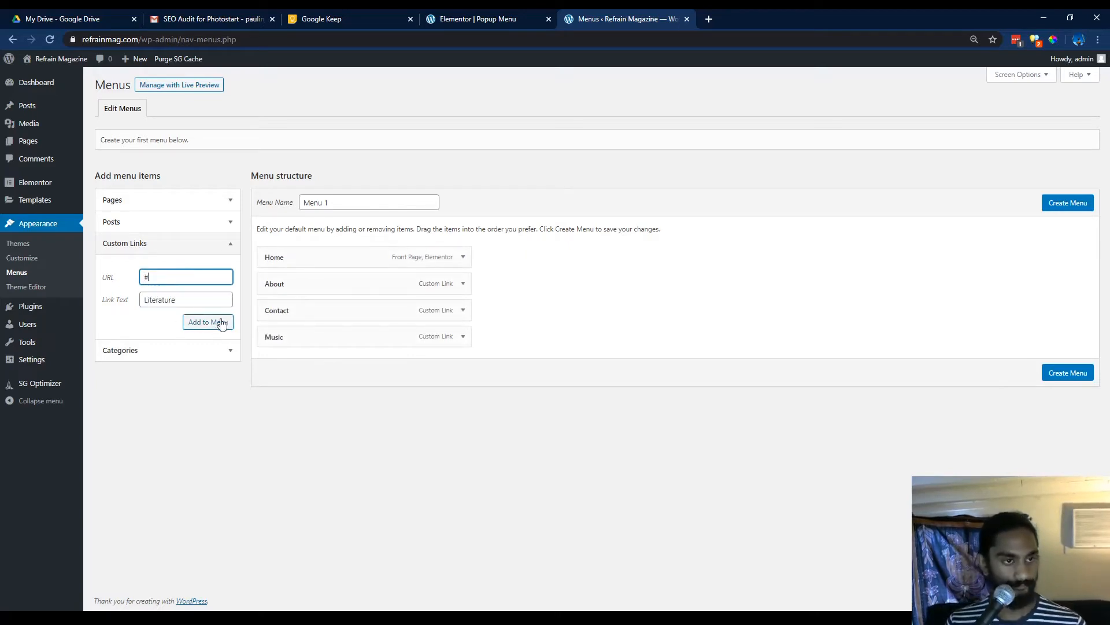
left_click(219, 322)
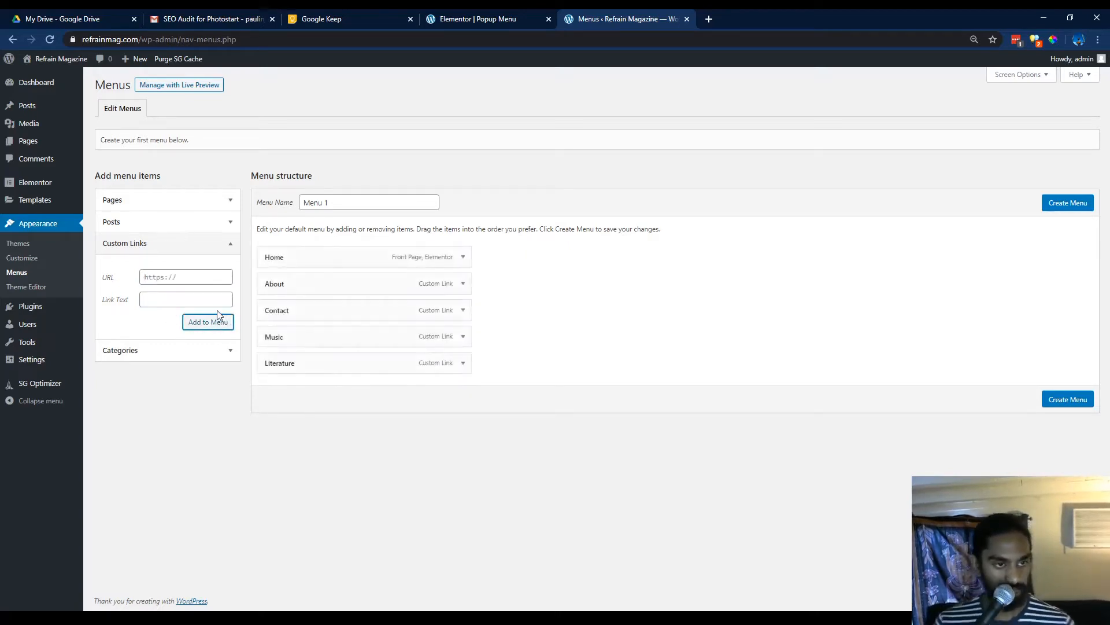
Enter a Recent custom link with URL # without adding it to the menu.
left_click(213, 300)
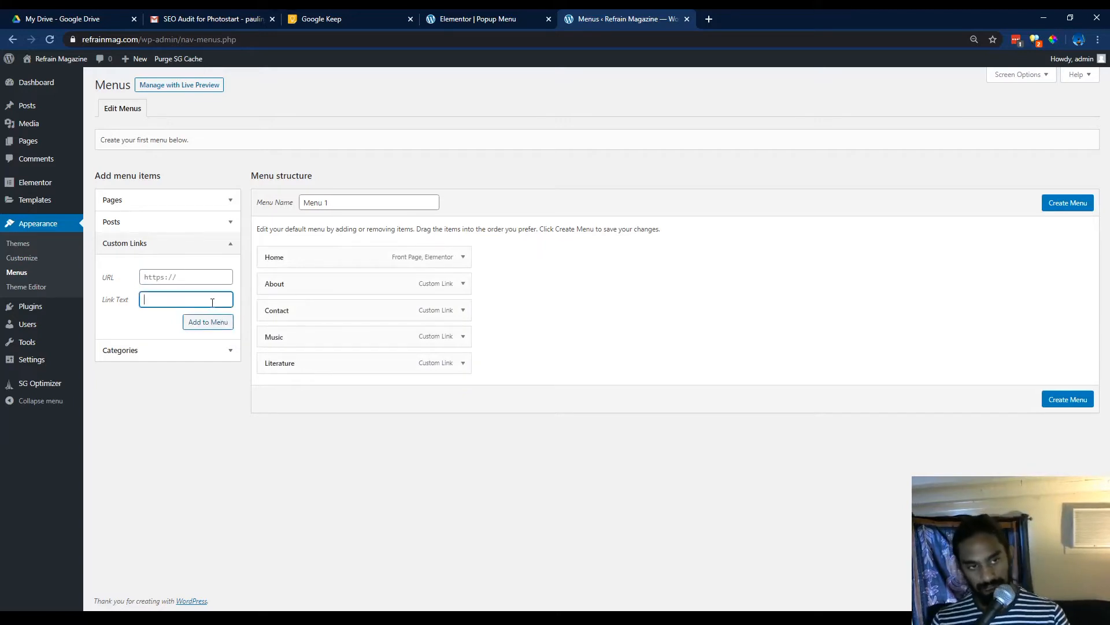
type("Rece")
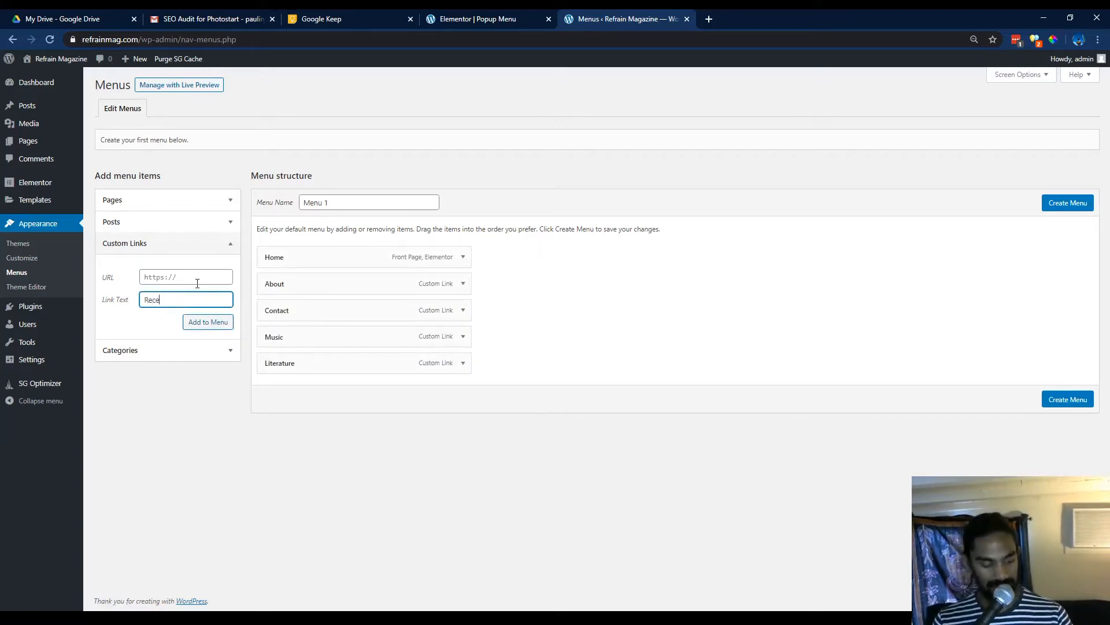
type("nt")
left_click(198, 283)
type("#")
left_click(296, 474)
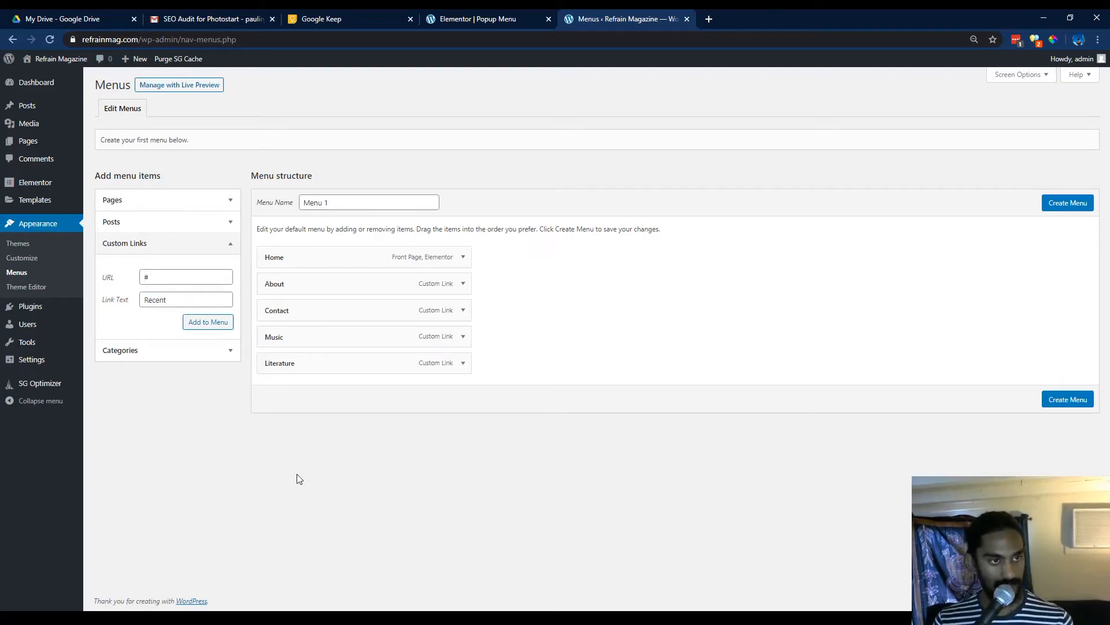
Create the menu, then return to the popup editor and select the Nav Menu widget using Menu 1.
left_click(1063, 401)
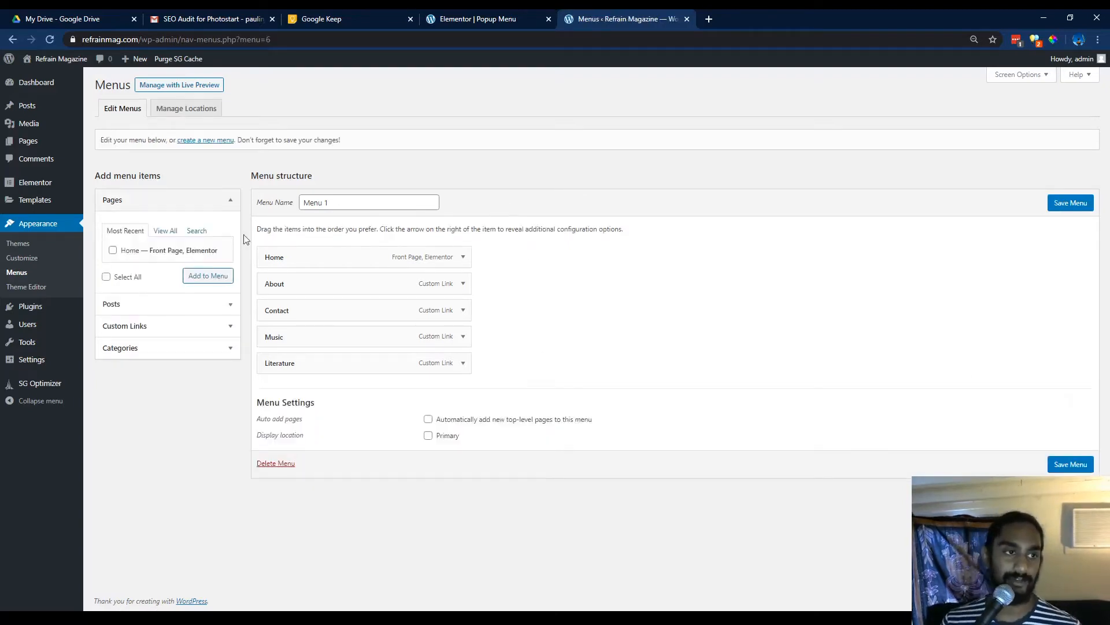
left_click(480, 18)
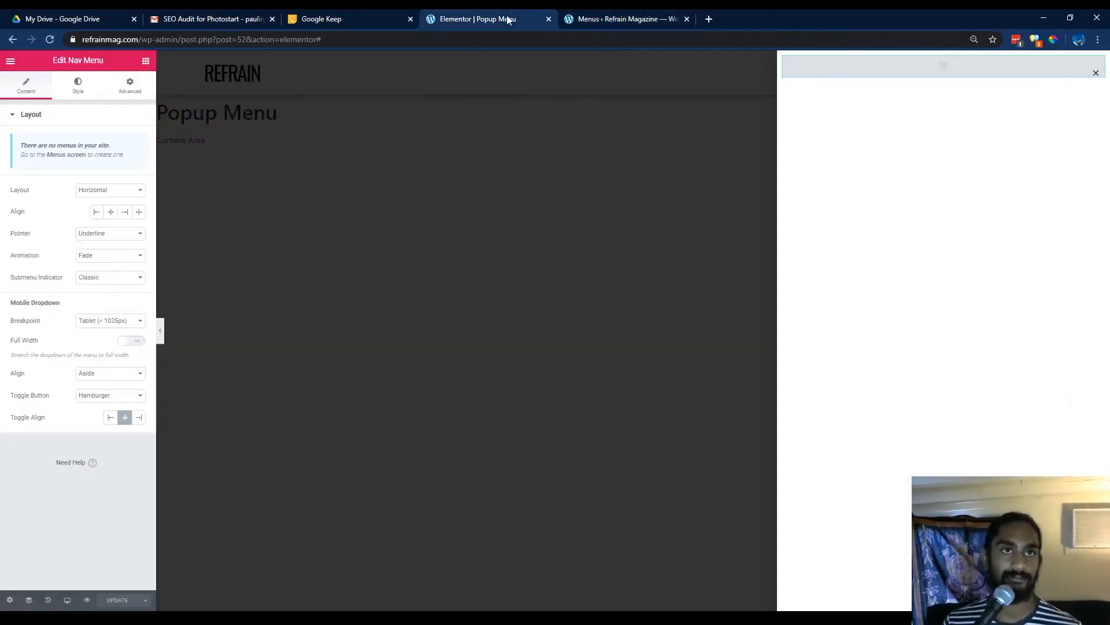
left_click(52, 40)
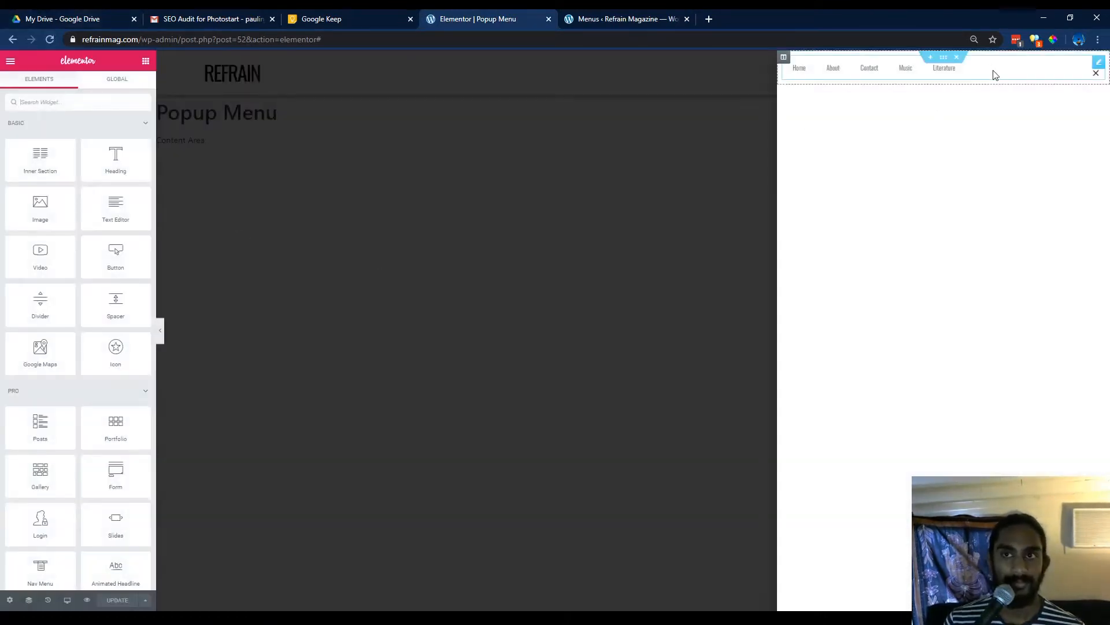
left_click(994, 74)
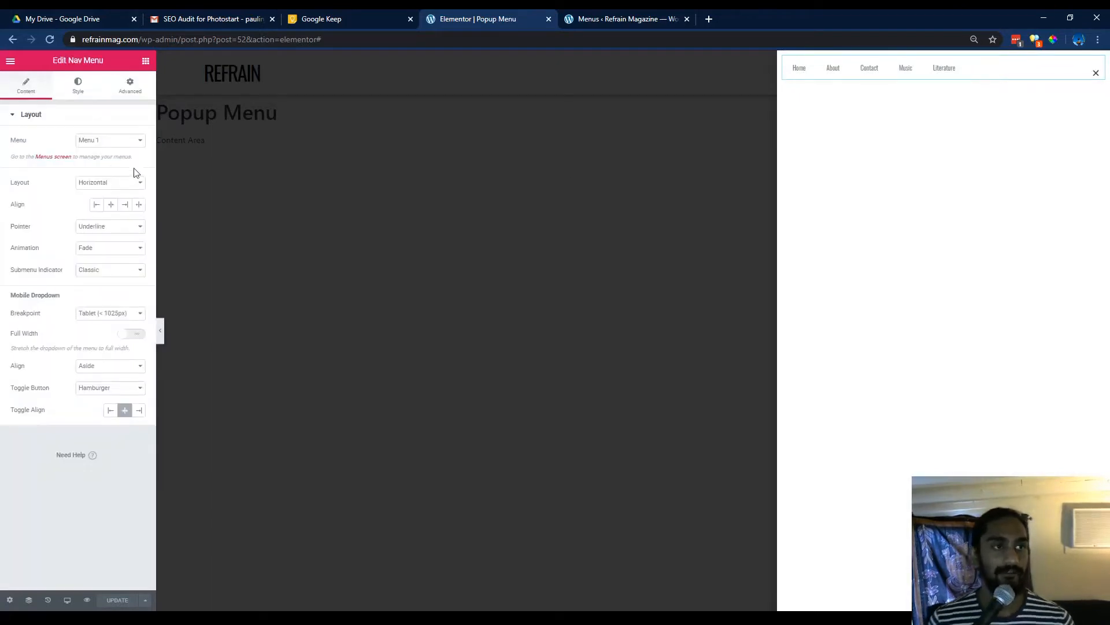
left_click(70, 101)
left_click(27, 89)
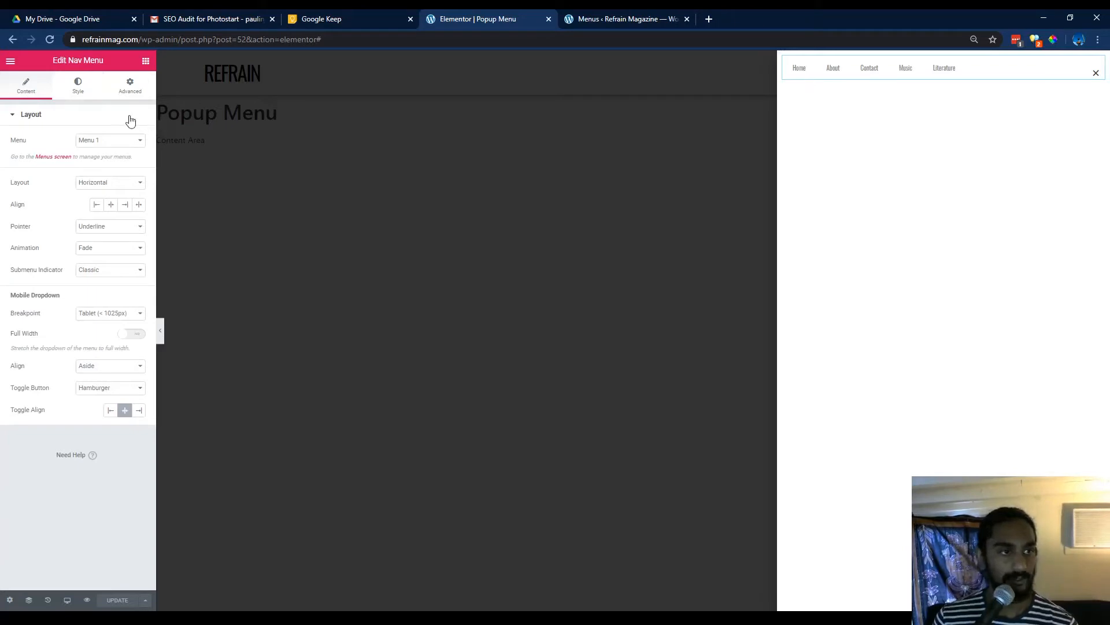
Set the nav menu's main menu typography size to 65.
left_click(86, 97)
left_click(139, 141)
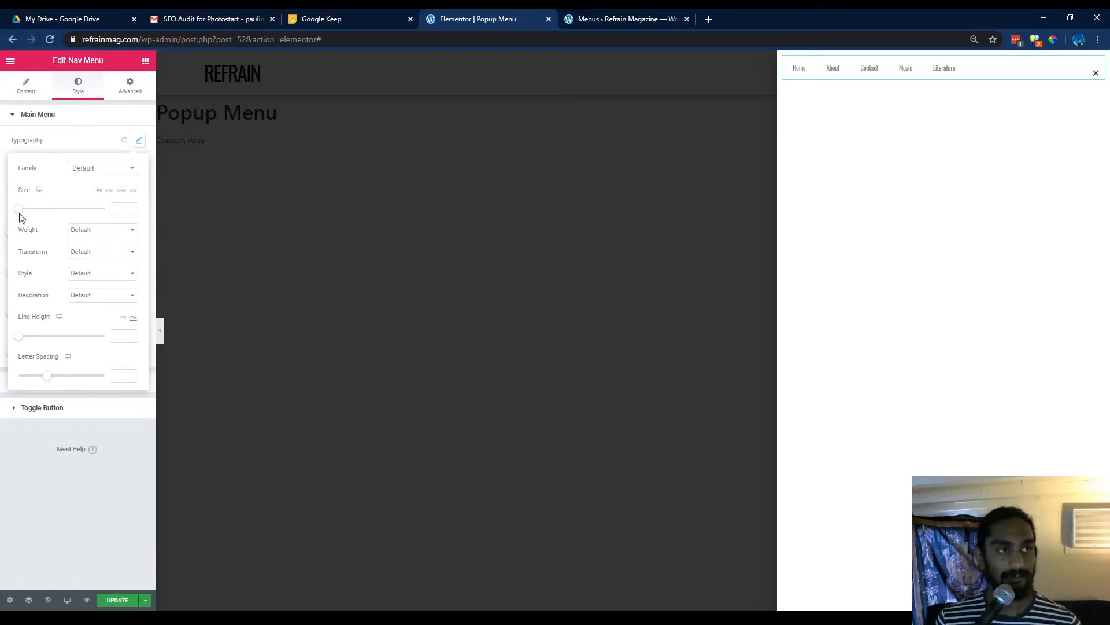
left_click_drag(18, 213, 47, 216)
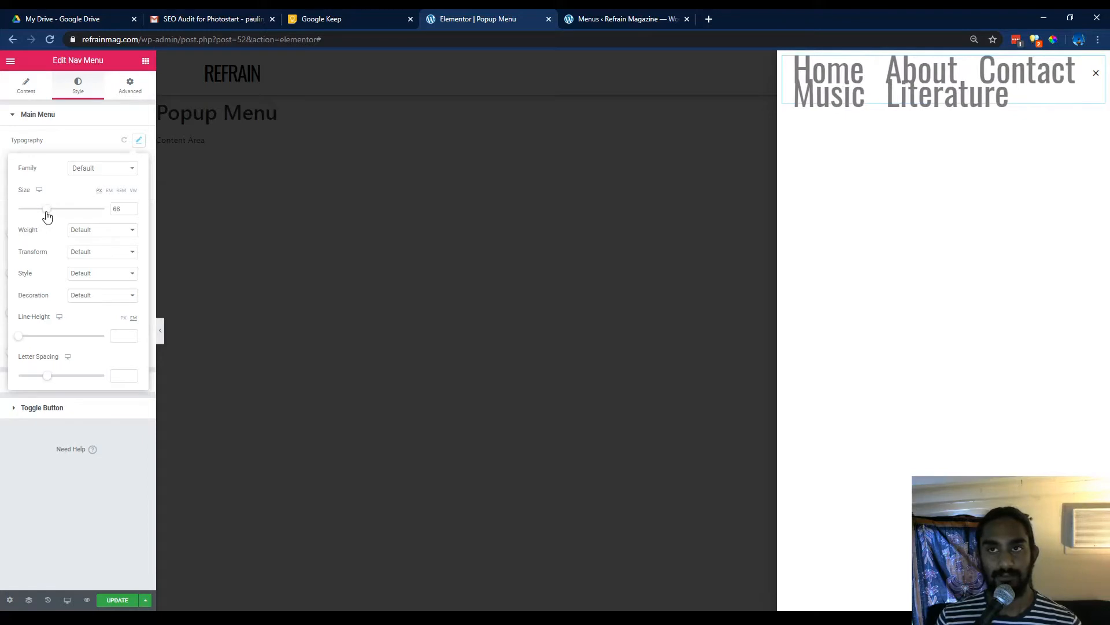
left_click(131, 211)
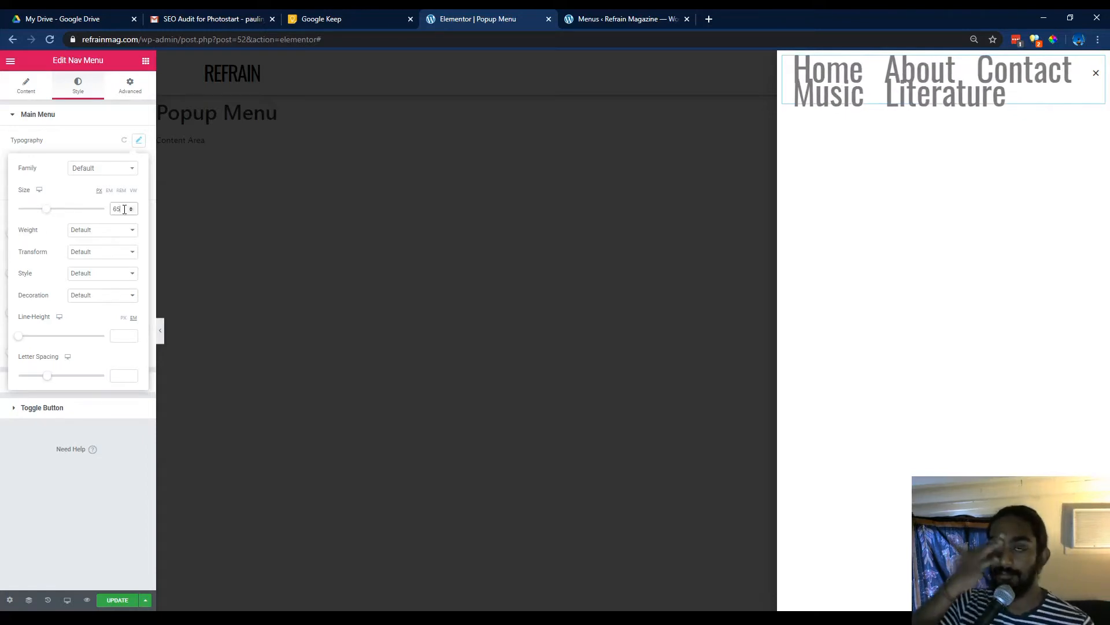
left_click(138, 142)
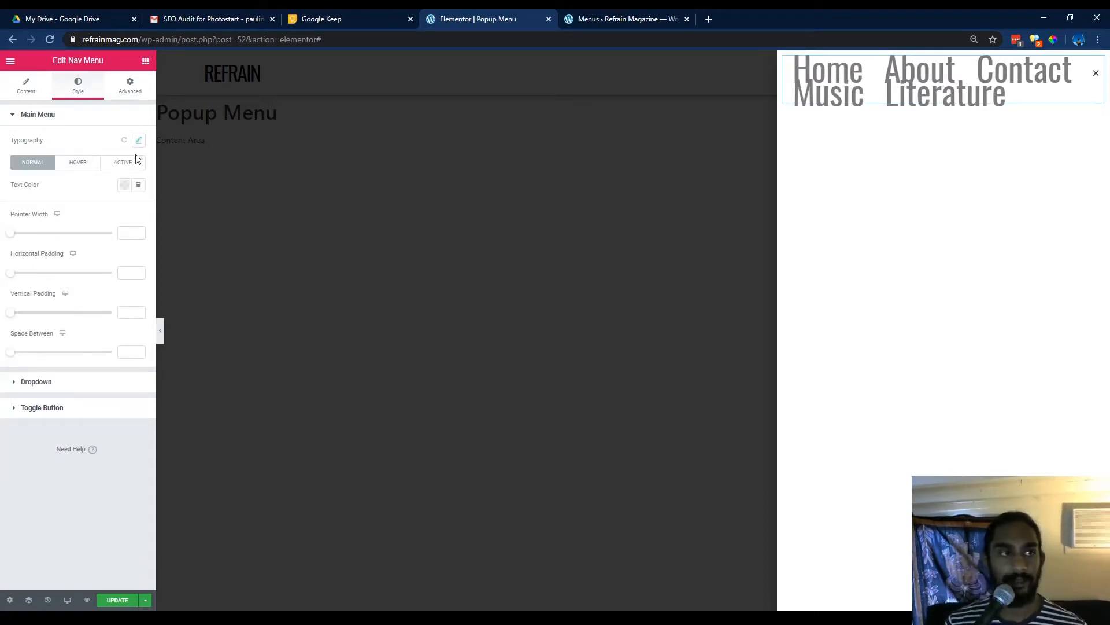
Set the nav menu layout to Vertical and its pointer to Background.
left_click(30, 87)
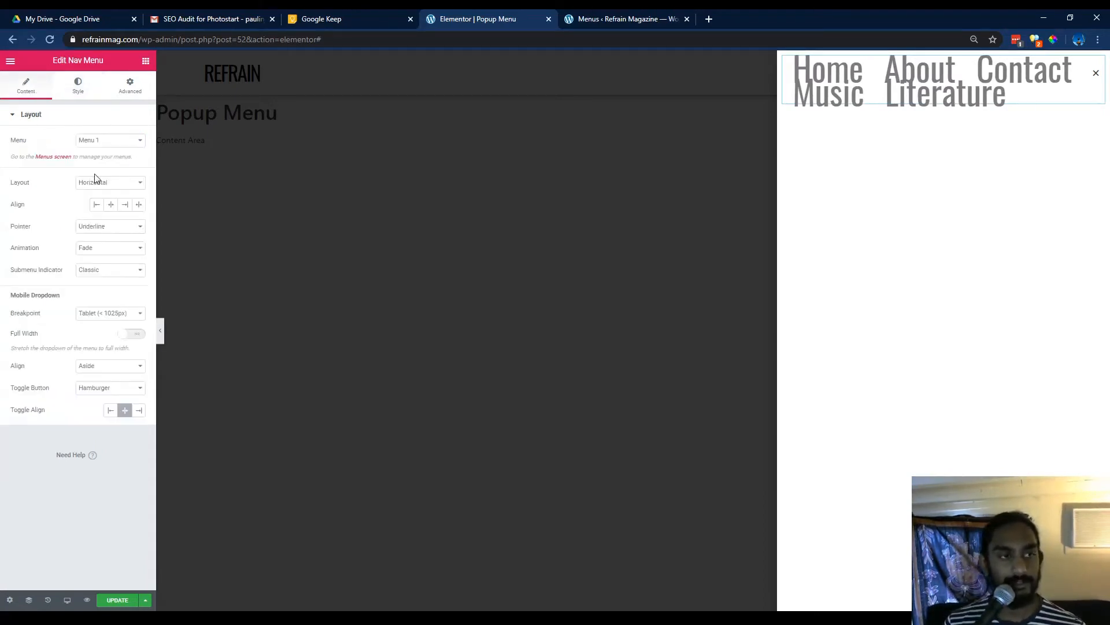
left_click(113, 204)
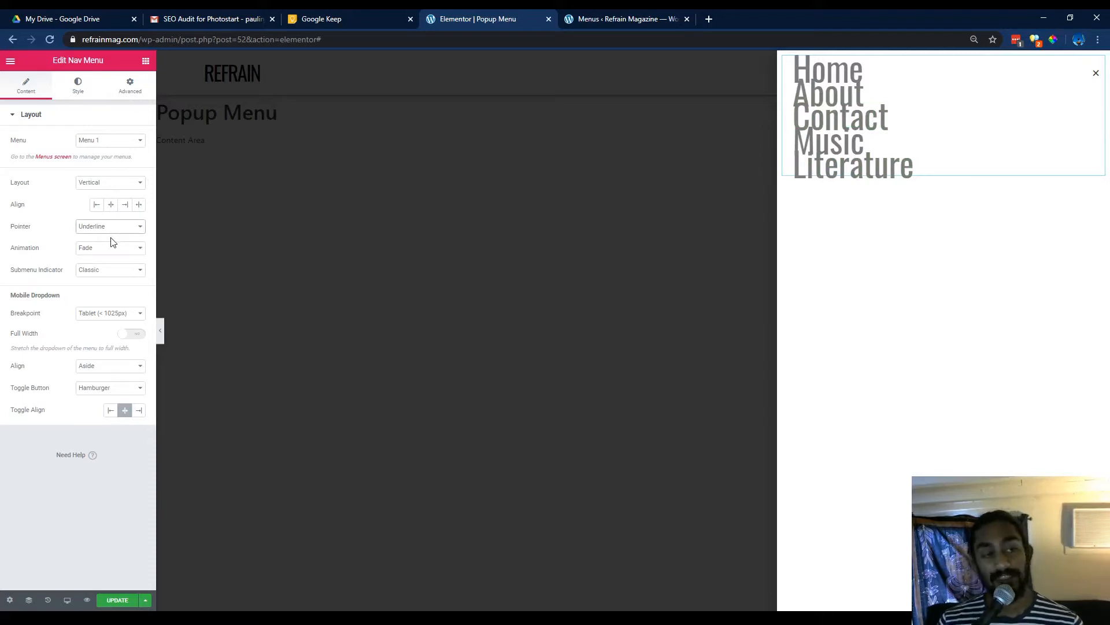
left_click(106, 276)
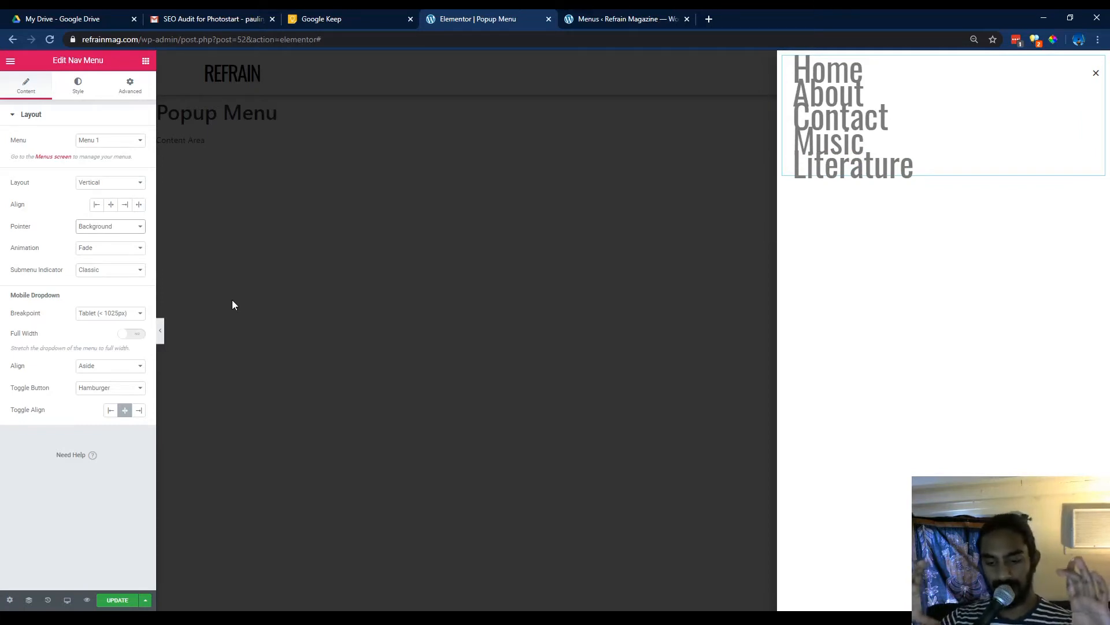
left_click(77, 88)
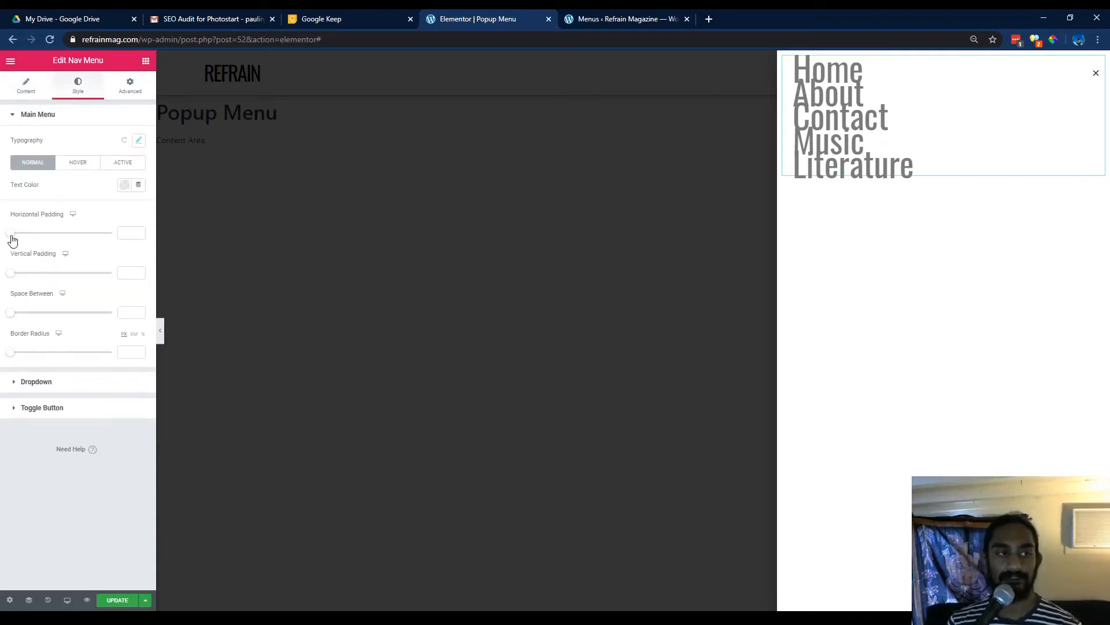
Set the nav menu's horizontal padding to 15 and vertical padding to 35.
left_click_drag(11, 234, 43, 233)
left_click_drag(11, 273, 88, 278)
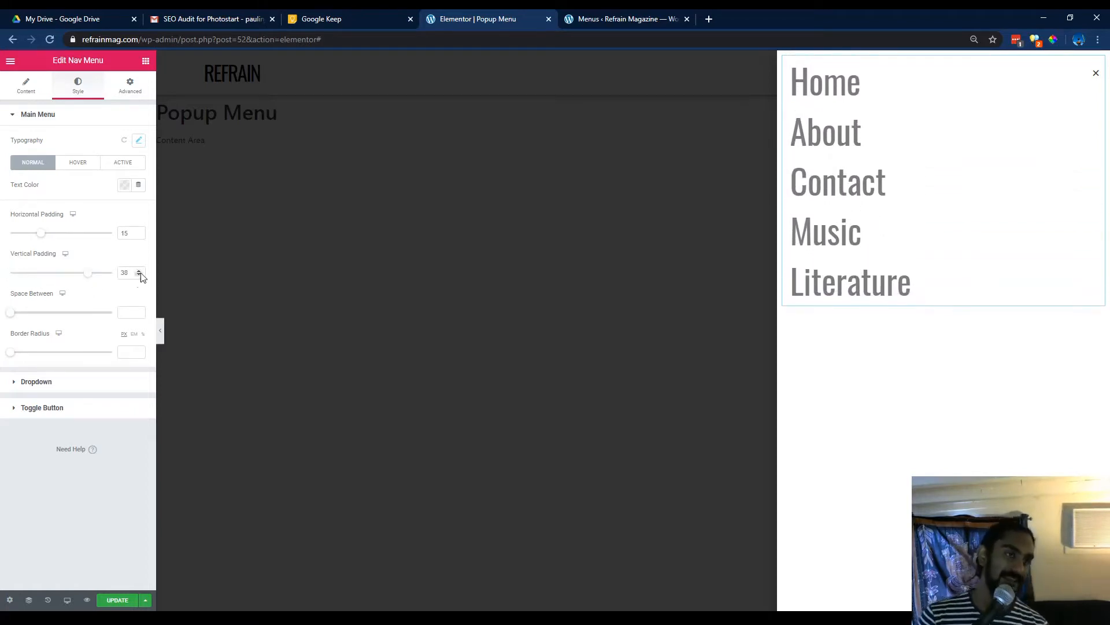
left_click(138, 276)
left_click(138, 276)
left_click(139, 276)
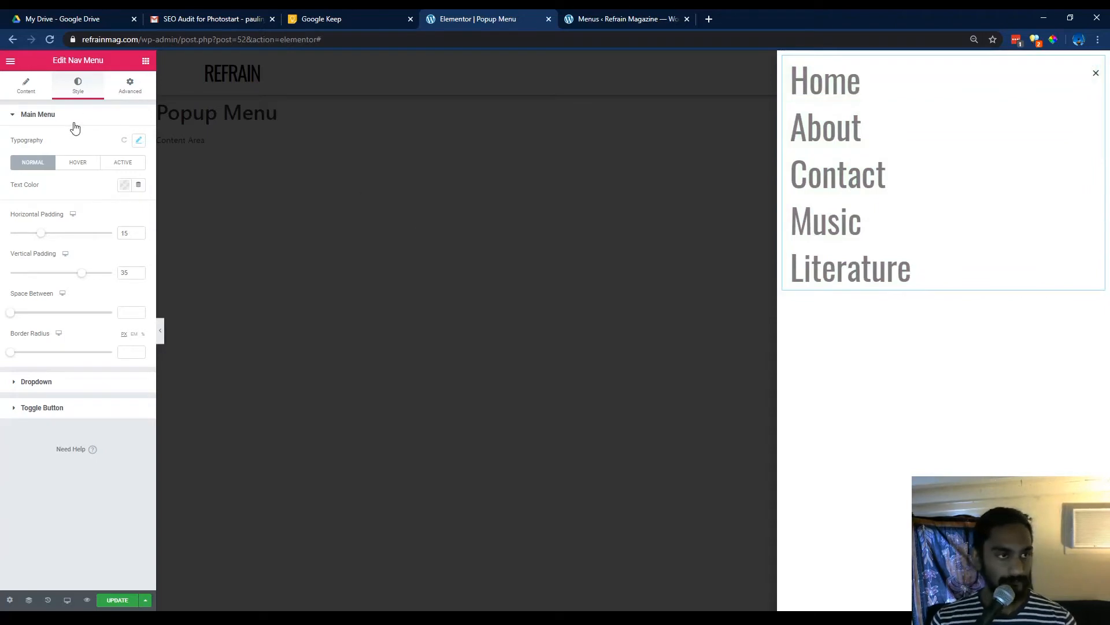
Set the main menu's normal text color to black.
left_click(123, 185)
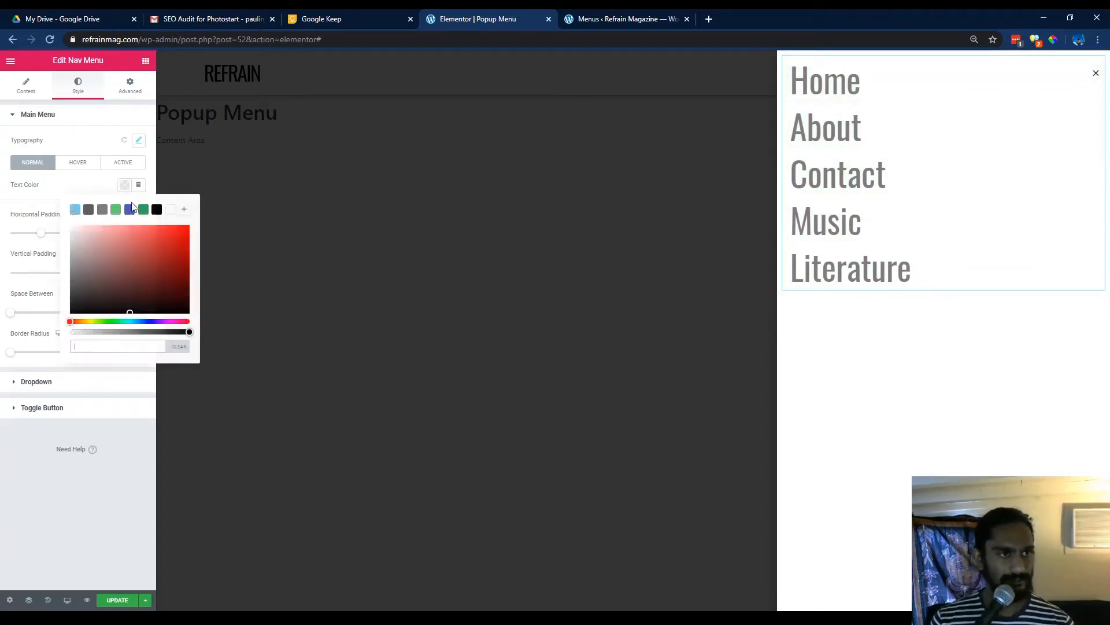
left_click(156, 209)
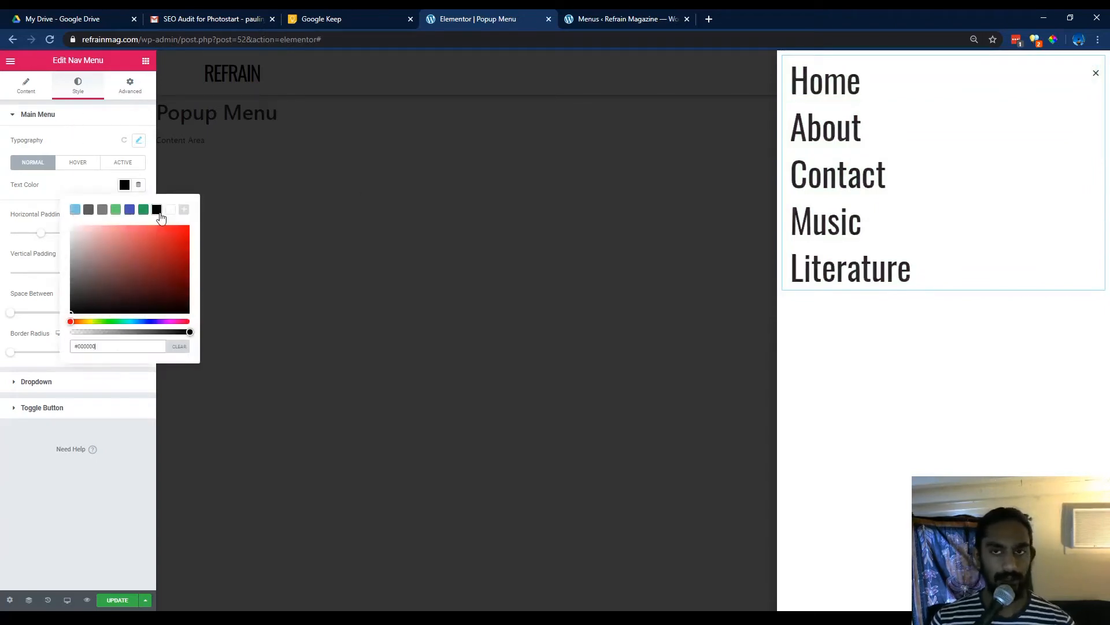
left_click(91, 467)
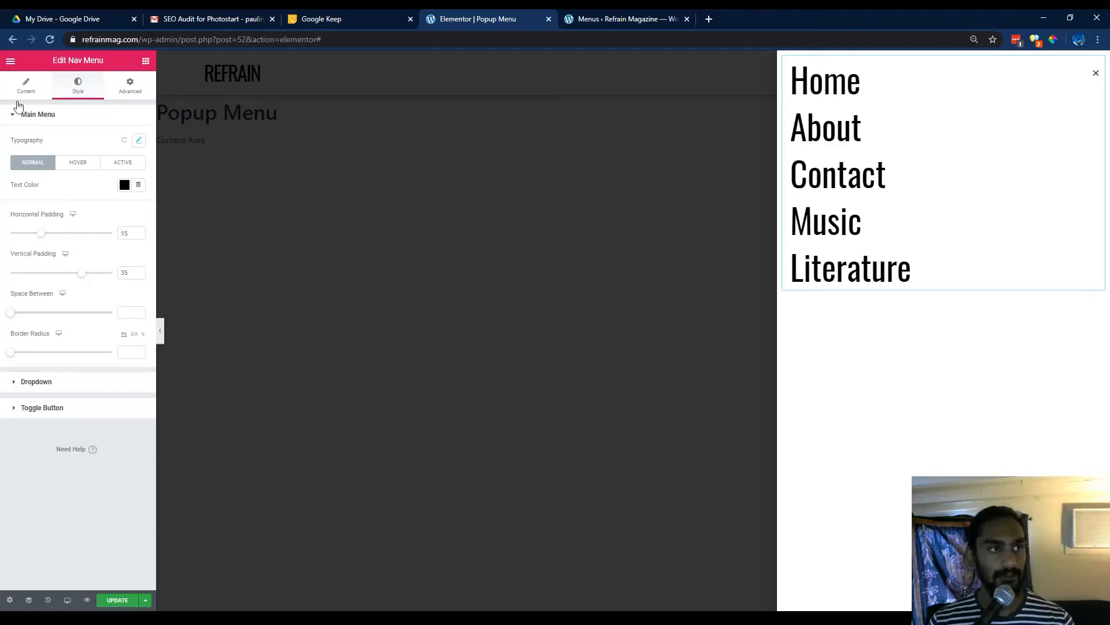
left_click(41, 93)
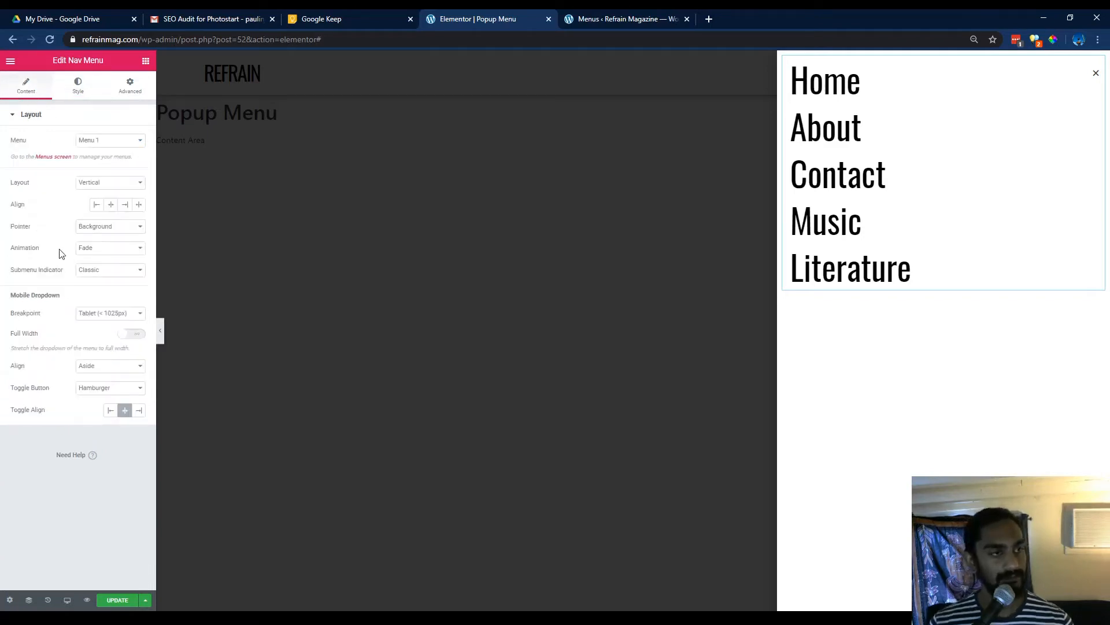
left_click(77, 90)
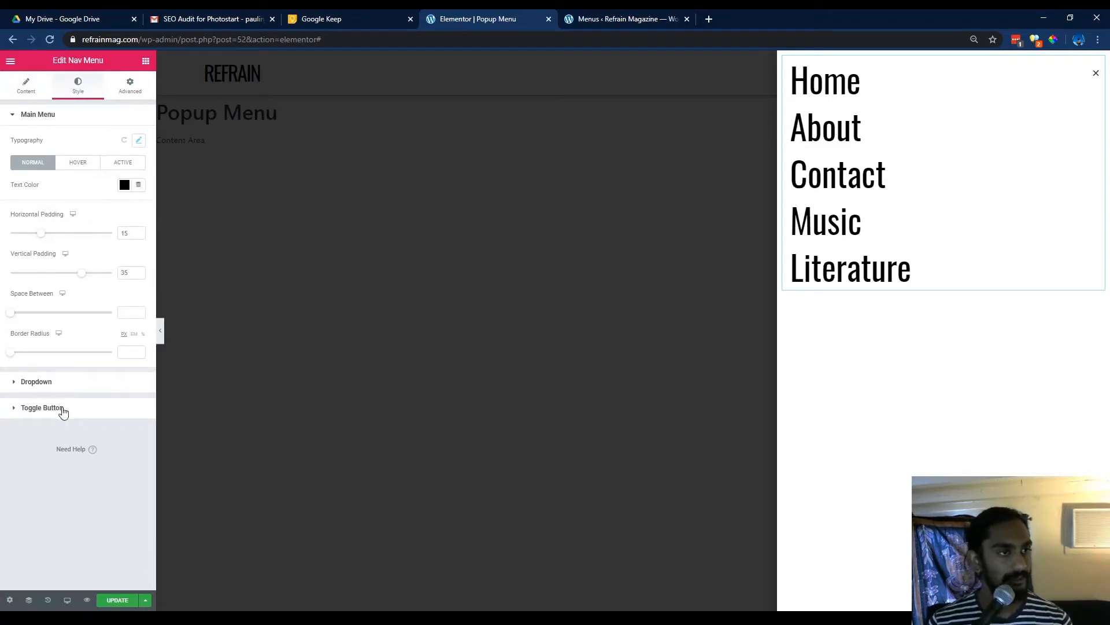
left_click(63, 409)
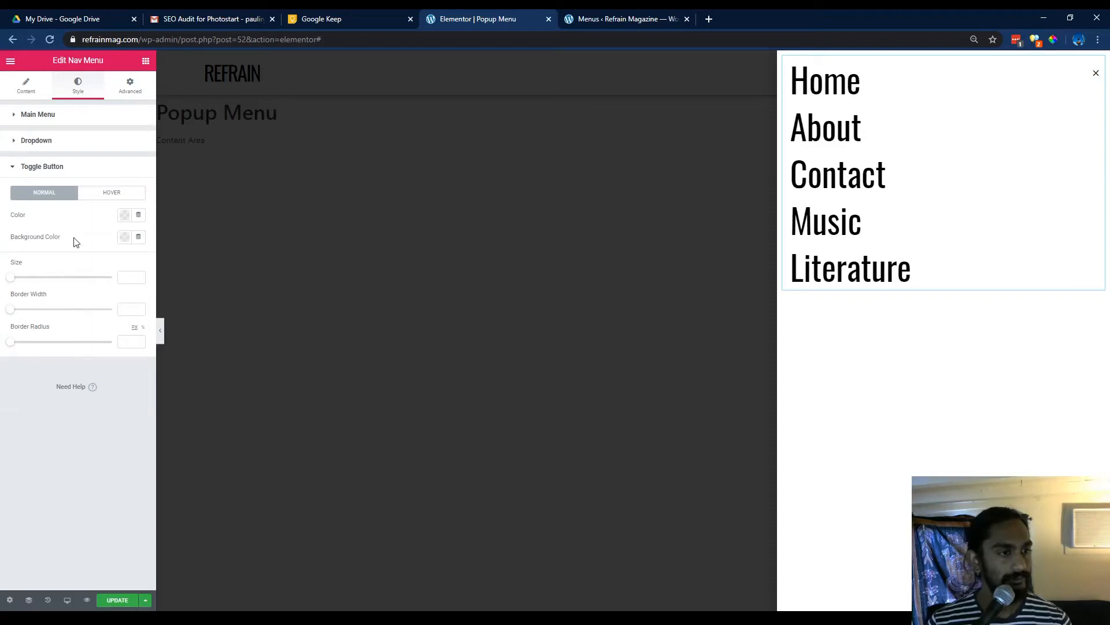
left_click(52, 140)
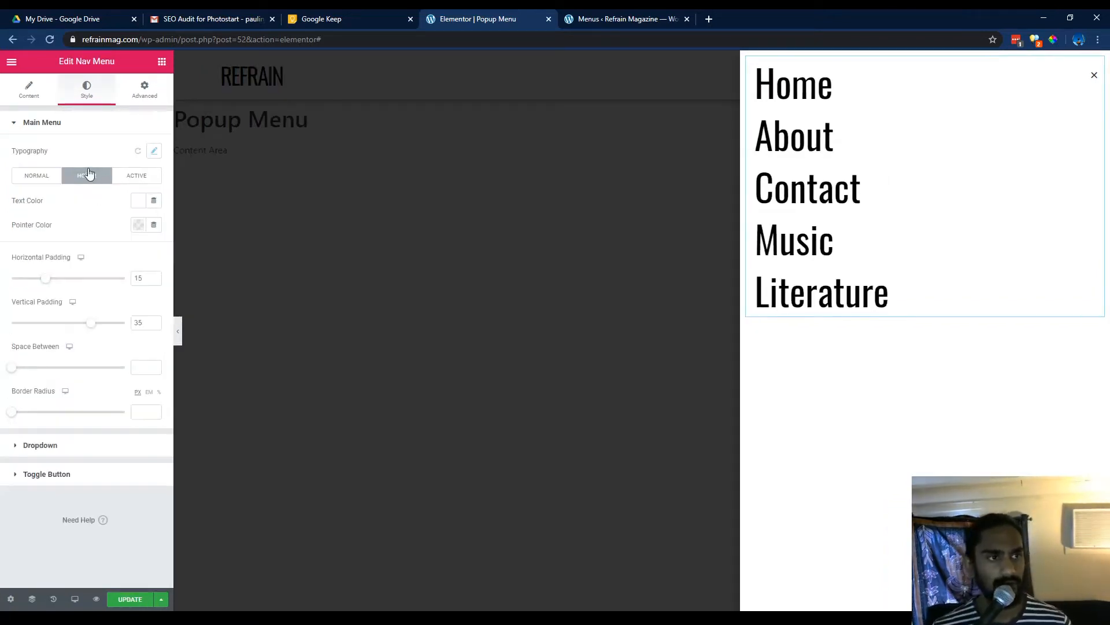
Set the main menu's hover pointer color to black.
left_click(139, 226)
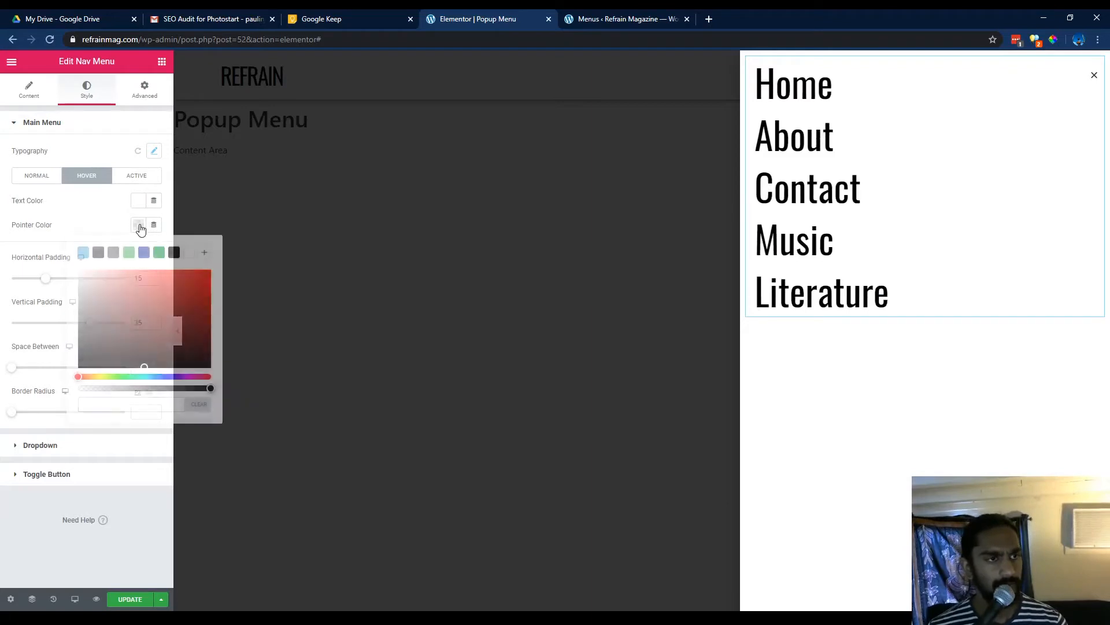
left_click(174, 253)
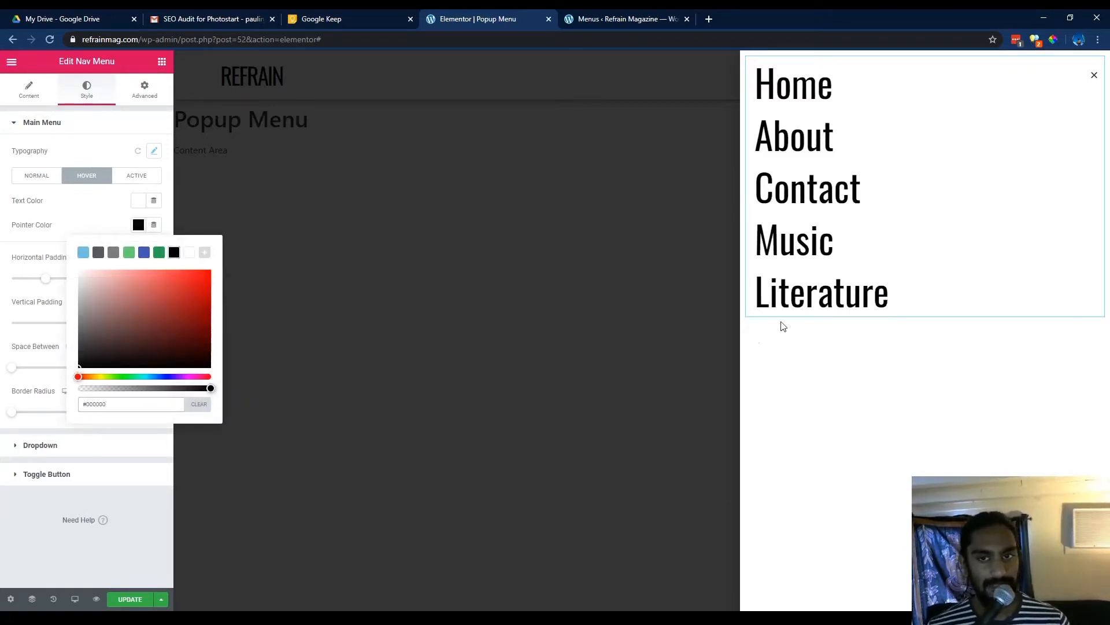
left_click(100, 219)
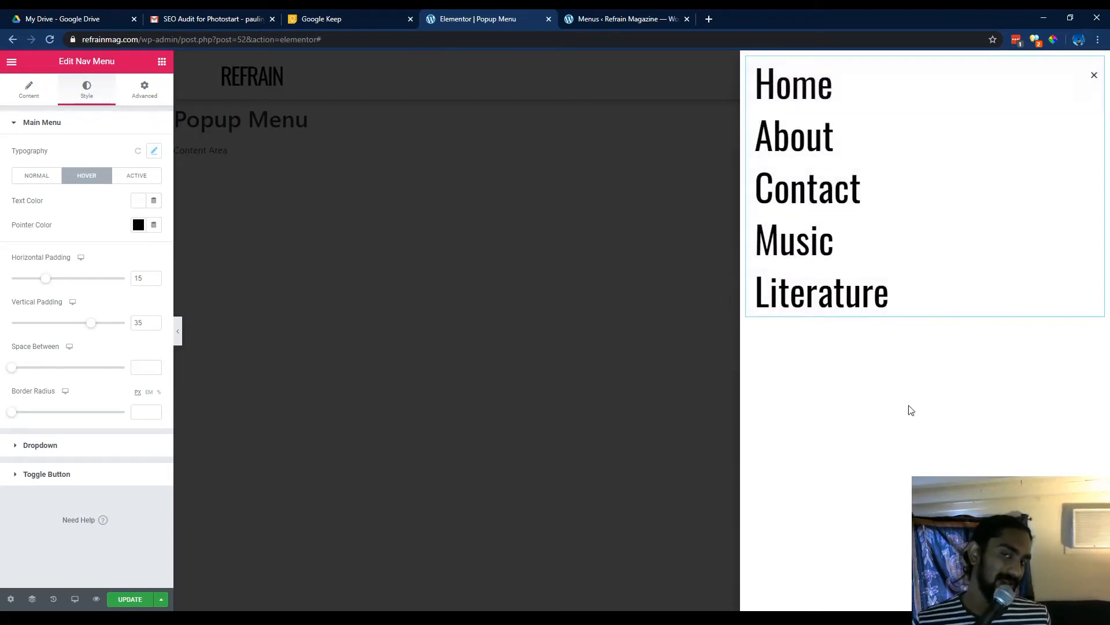
left_click(911, 410)
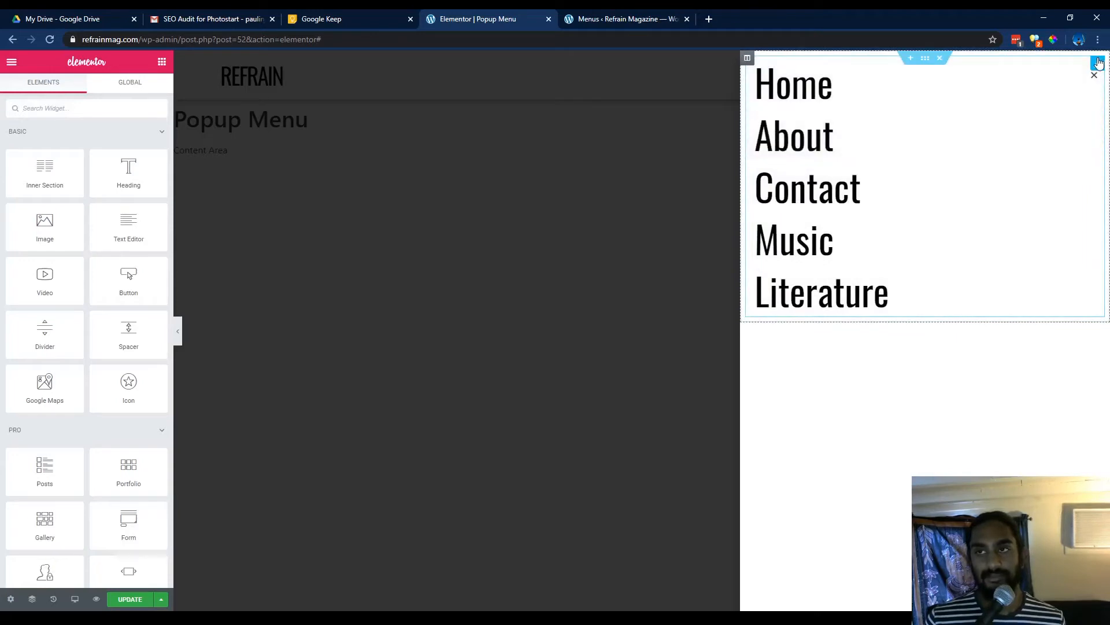
Add an inner section to the popup and move the Nav Menu widget into its first column.
left_click(903, 289)
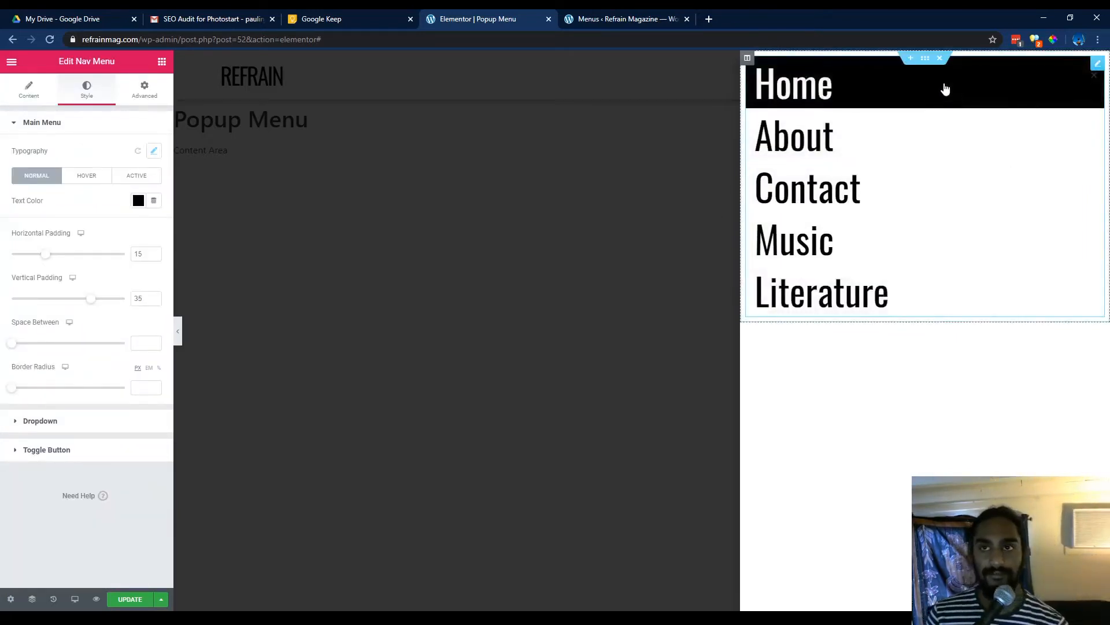
left_click(925, 59)
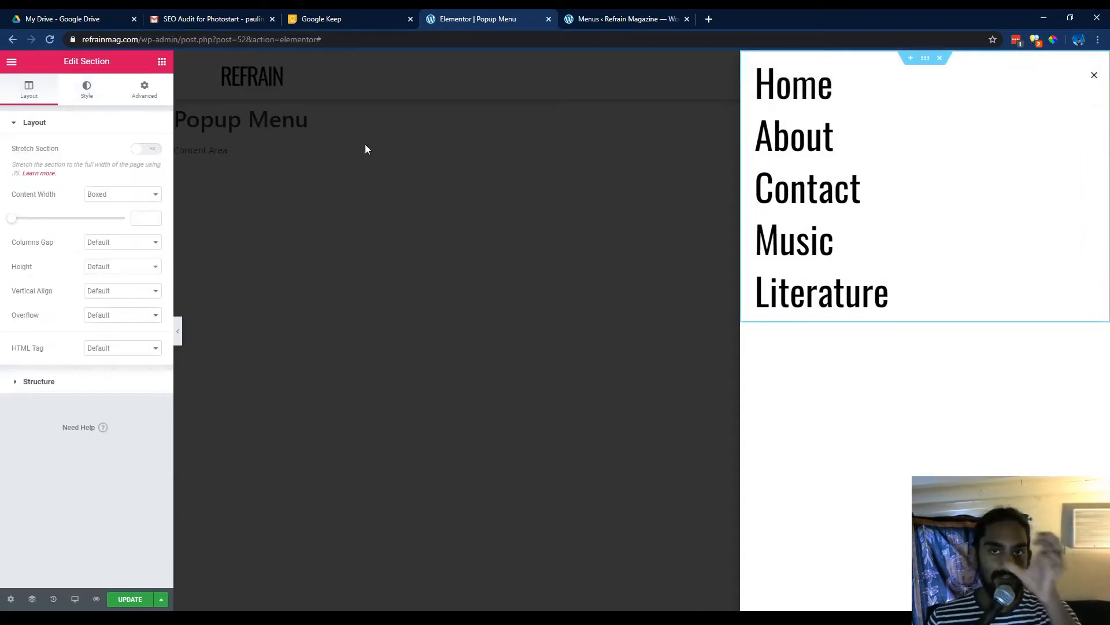
left_click(162, 61)
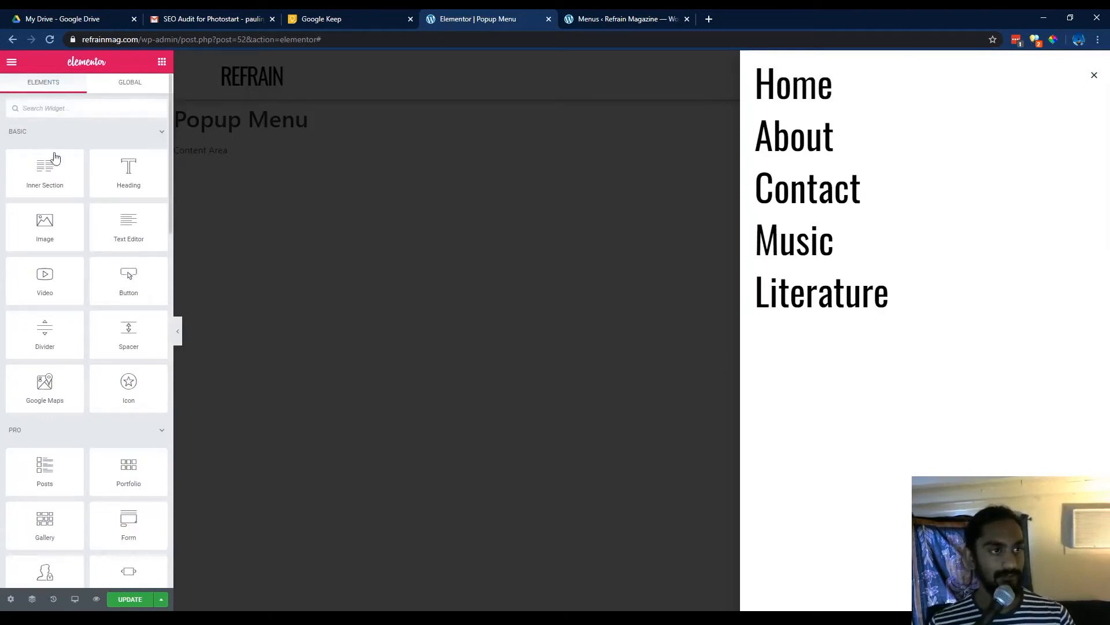
left_click_drag(55, 158, 870, 319)
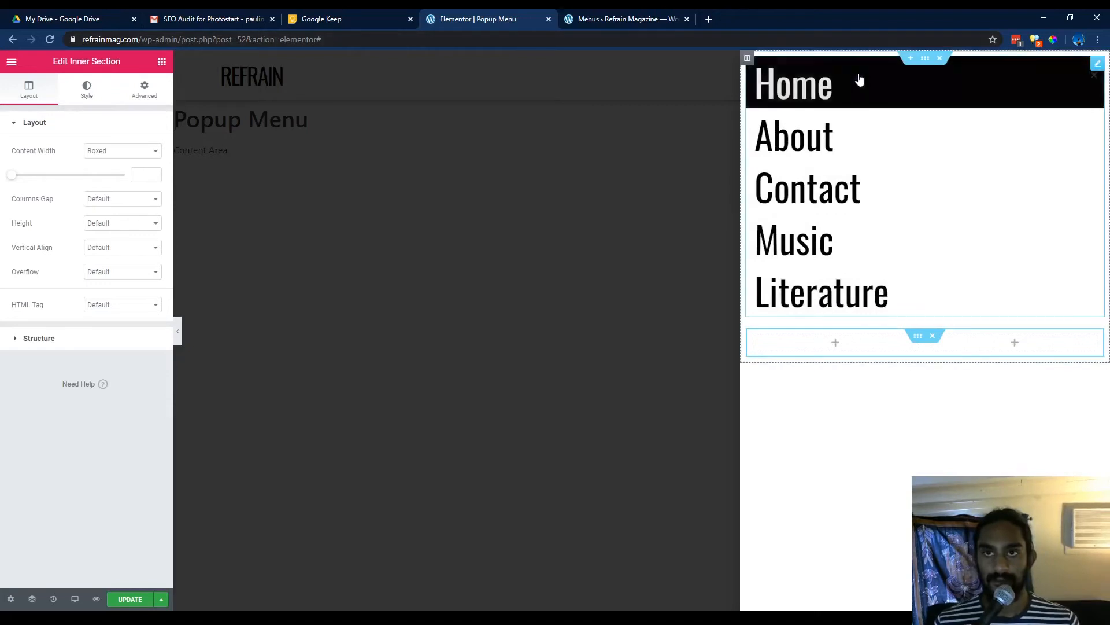
left_click_drag(860, 79, 990, 87)
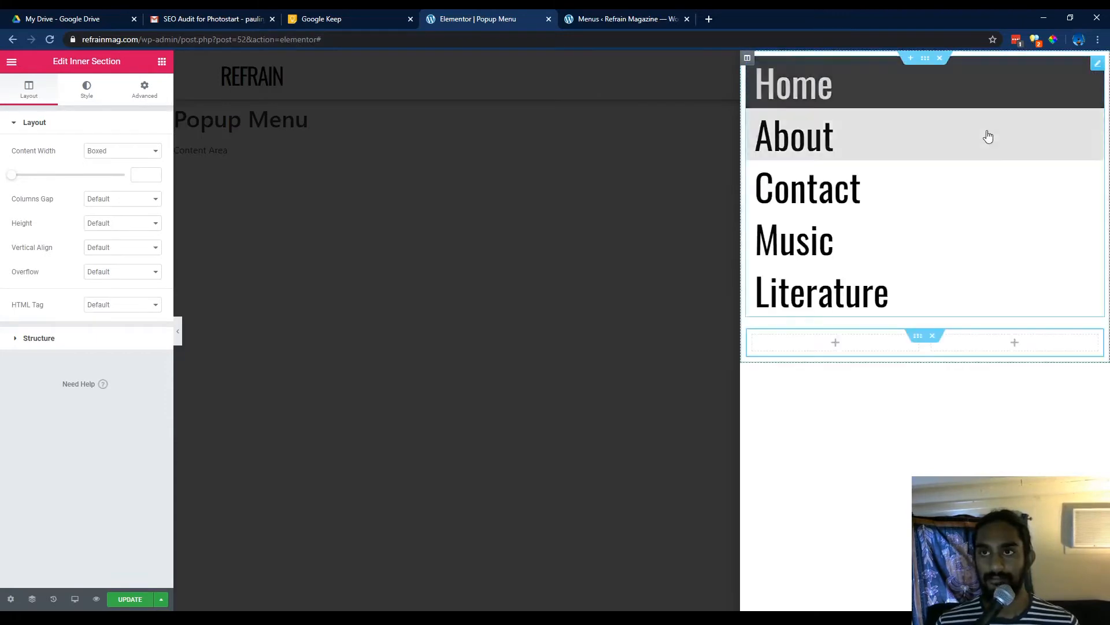
left_click_drag(1094, 65, 842, 86)
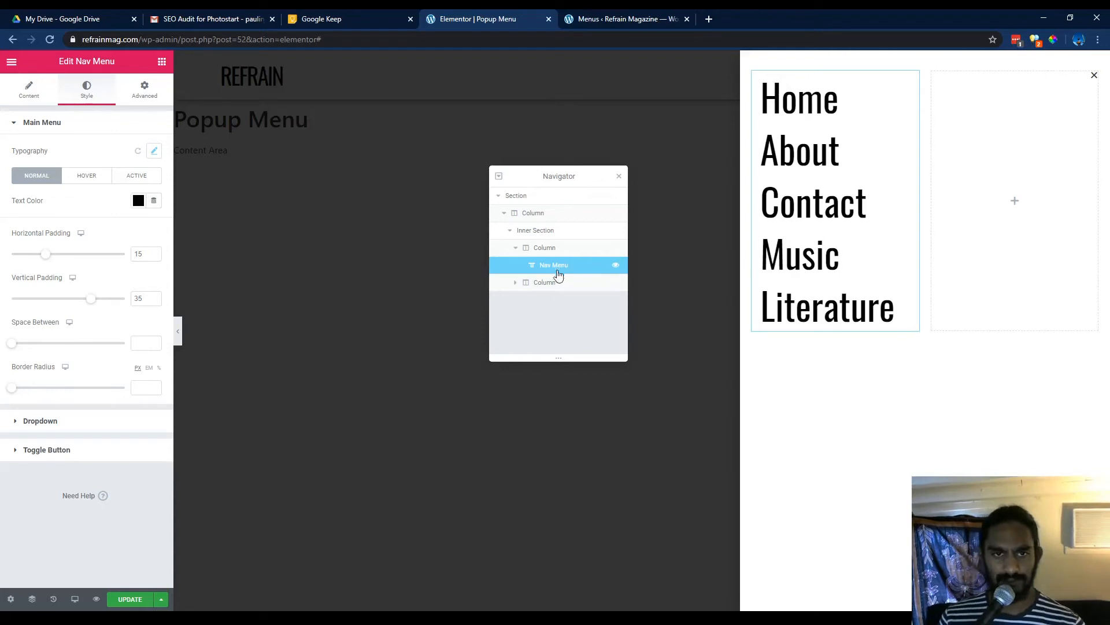
Delete the inner section's empty second column, using the Navigator to select it.
left_click(33, 599)
left_click(33, 600)
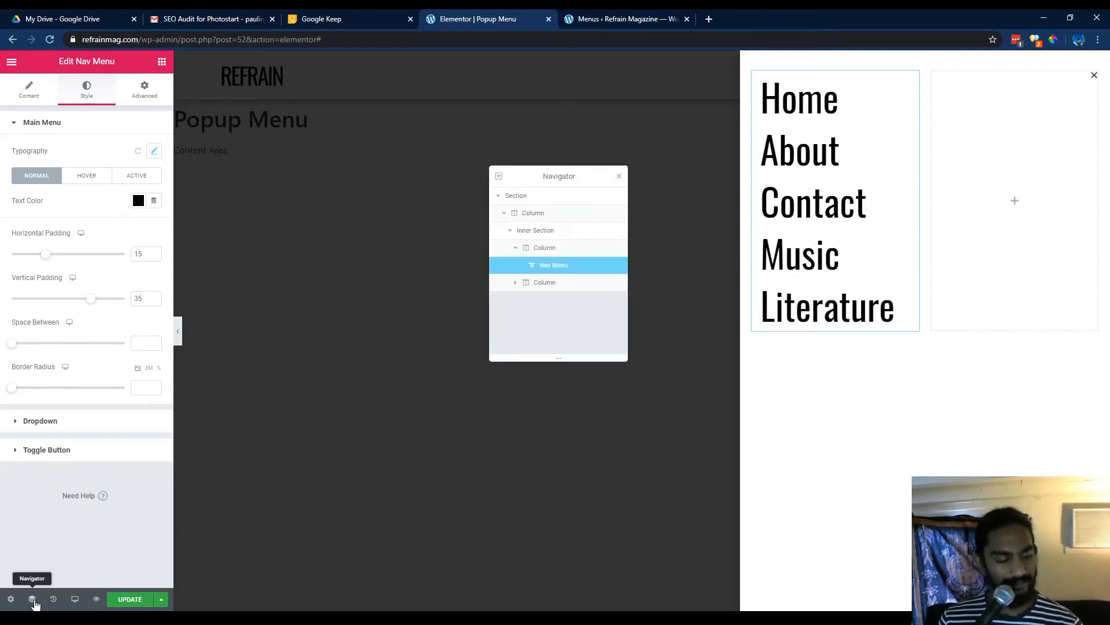
left_click(509, 232)
left_click(509, 233)
left_click_drag(558, 267, 532, 266)
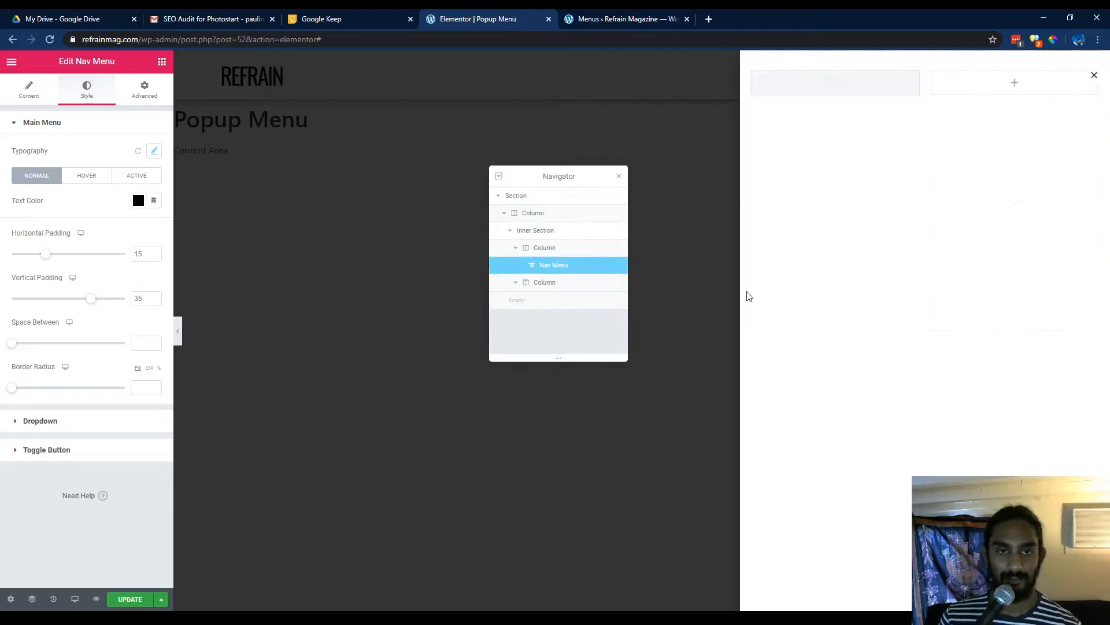
left_click(555, 288)
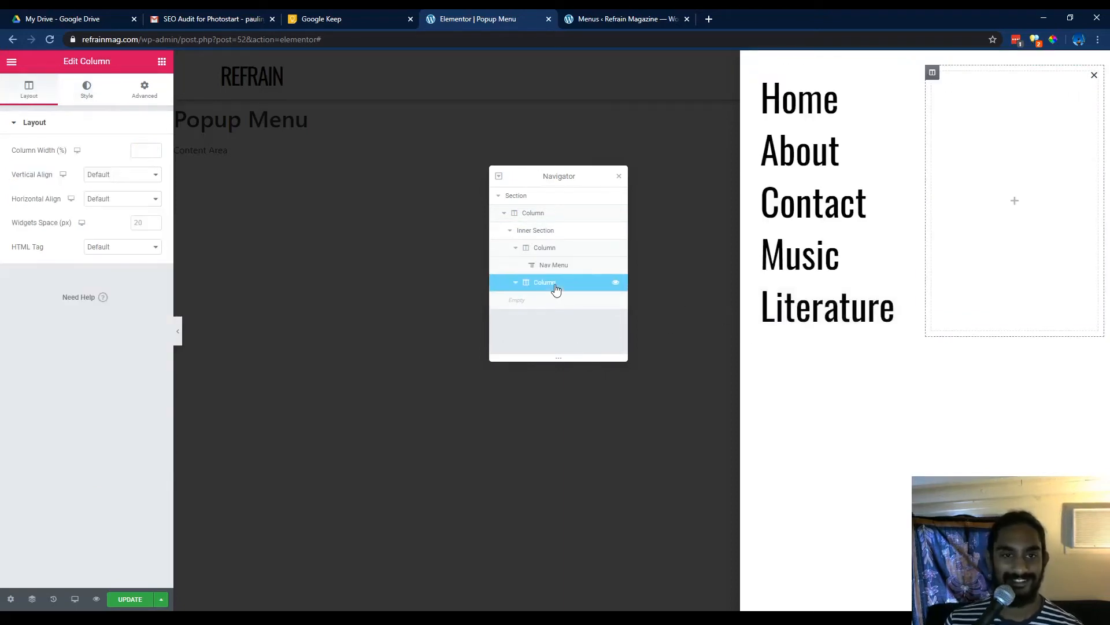
right_click(555, 288)
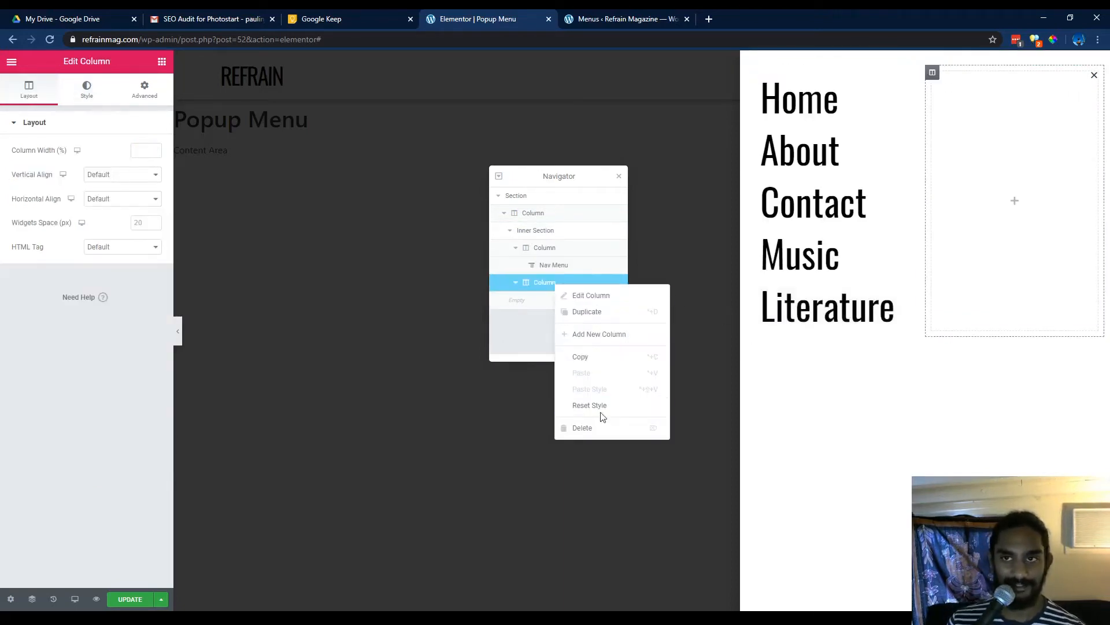
right_click(932, 72)
left_click(977, 238)
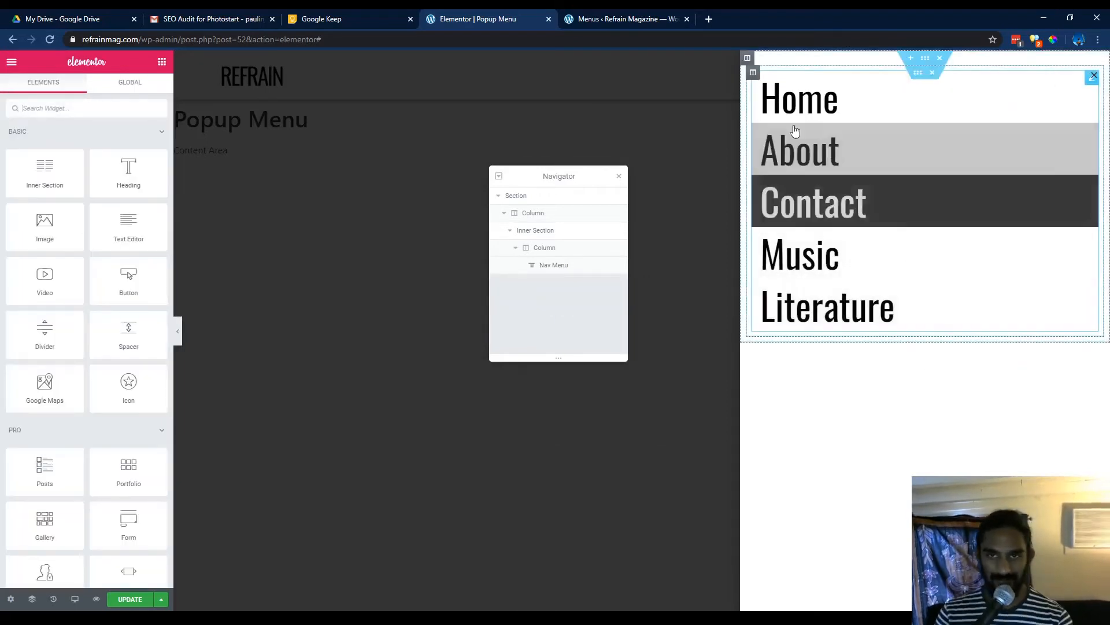
Set the inner section's padding to 0 top, 35 right, 0 bottom and 35 left, unlinked.
left_click(918, 72)
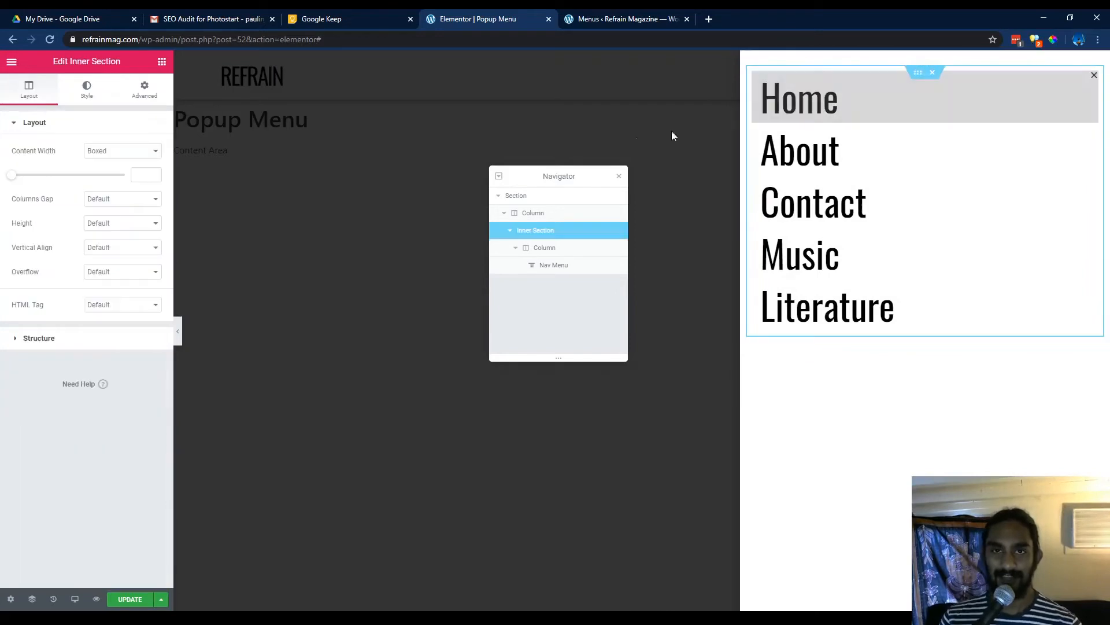
left_click(143, 92)
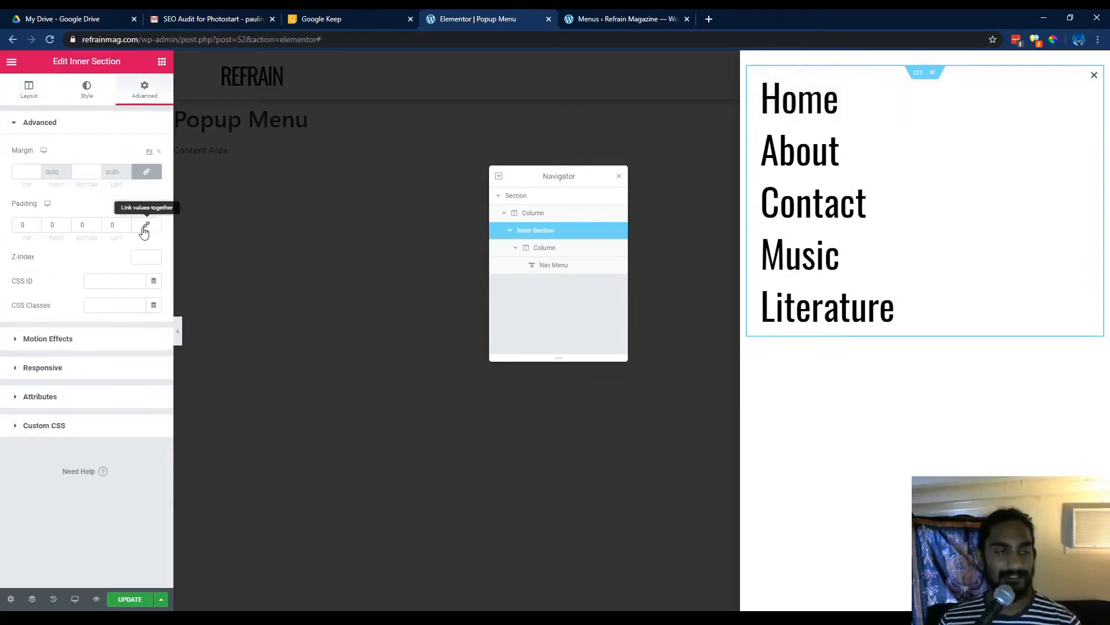
left_click(36, 225)
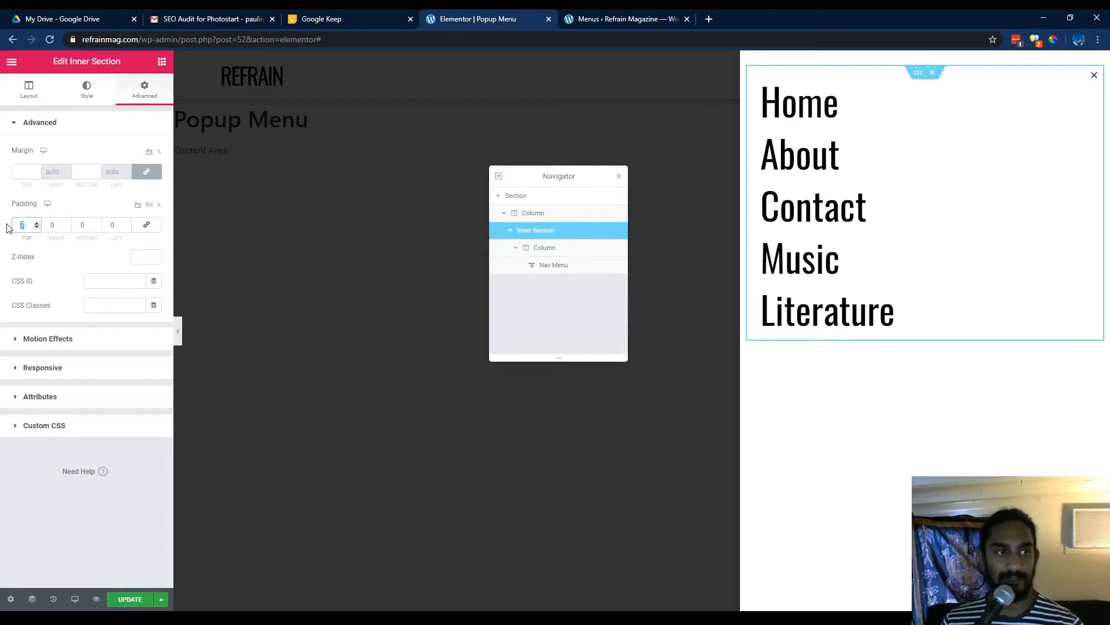
type("0")
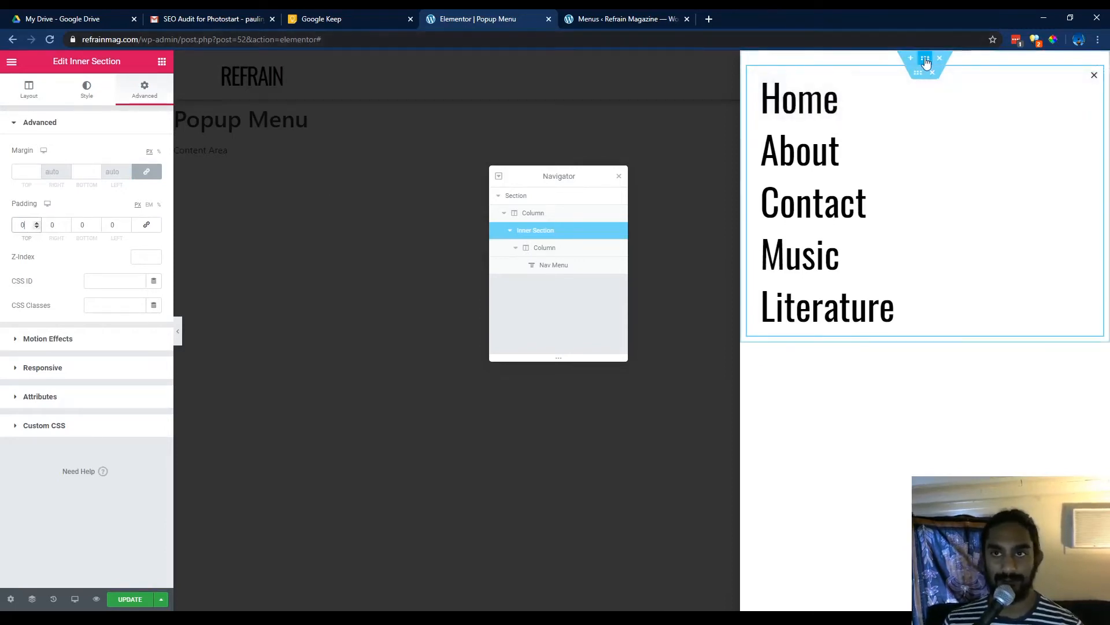
left_click(62, 227)
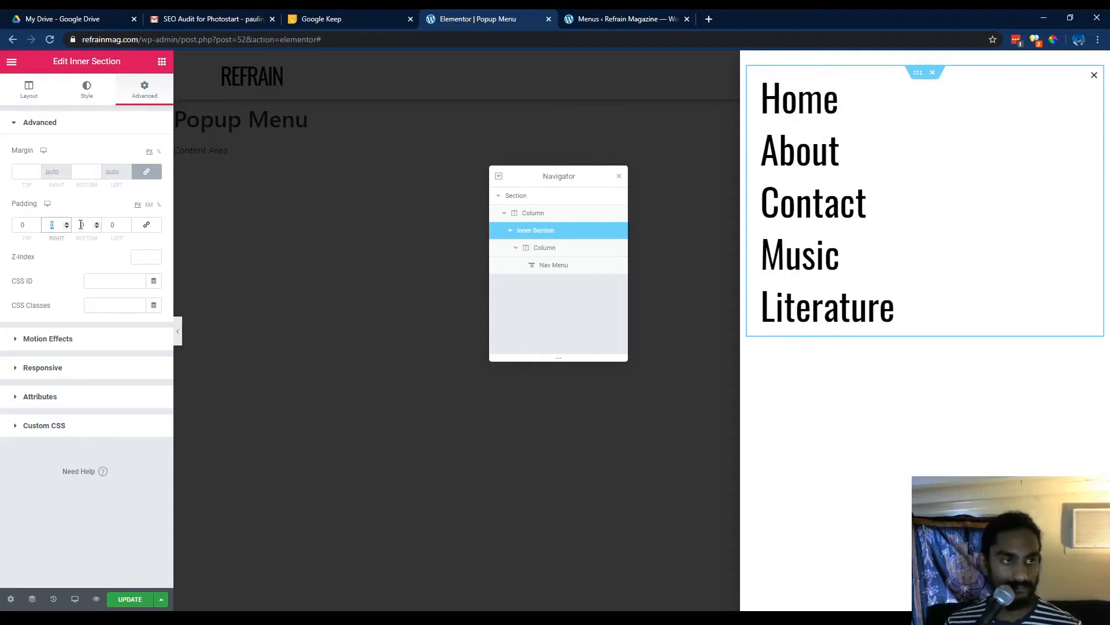
type("35")
left_click(113, 225)
type("35")
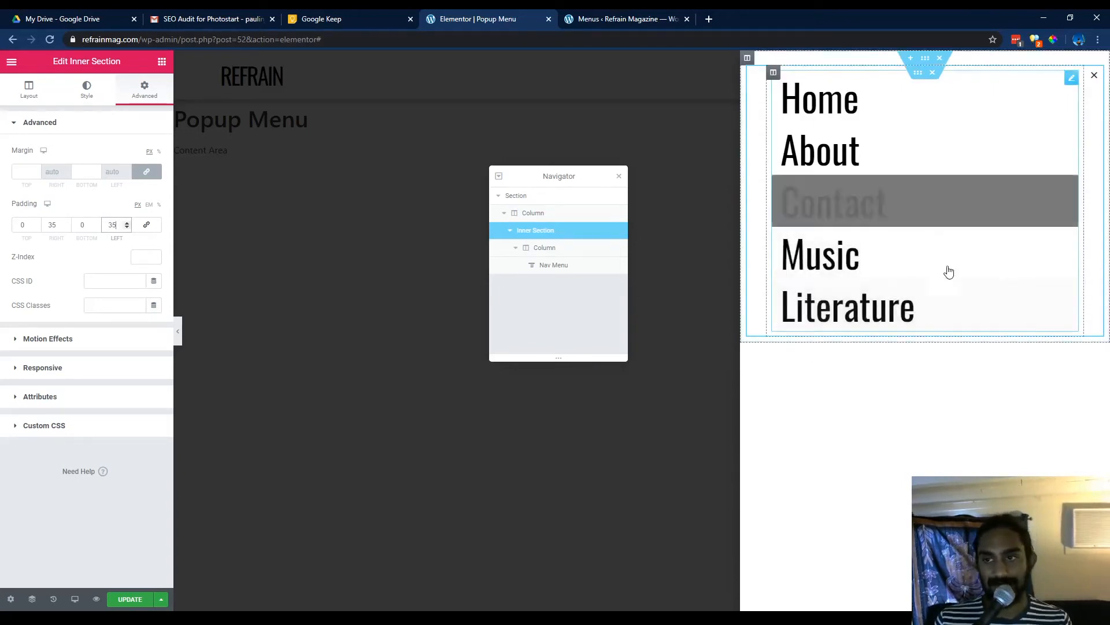
Set the nav menu typography transform to Uppercase and letter spacing to about -4.8.
left_click(932, 447)
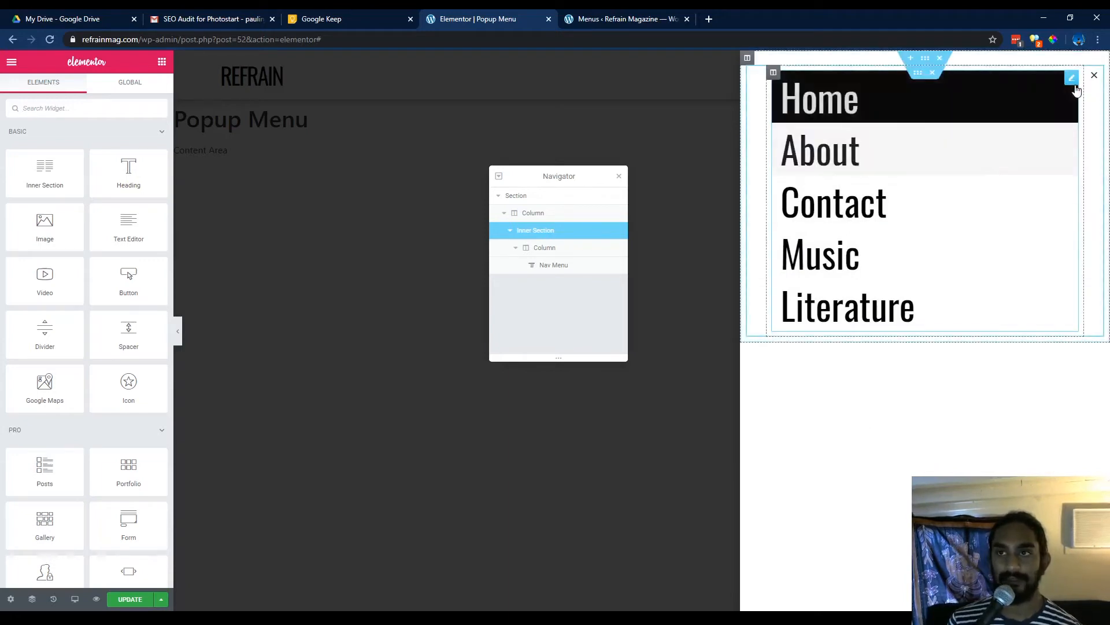
left_click(1073, 79)
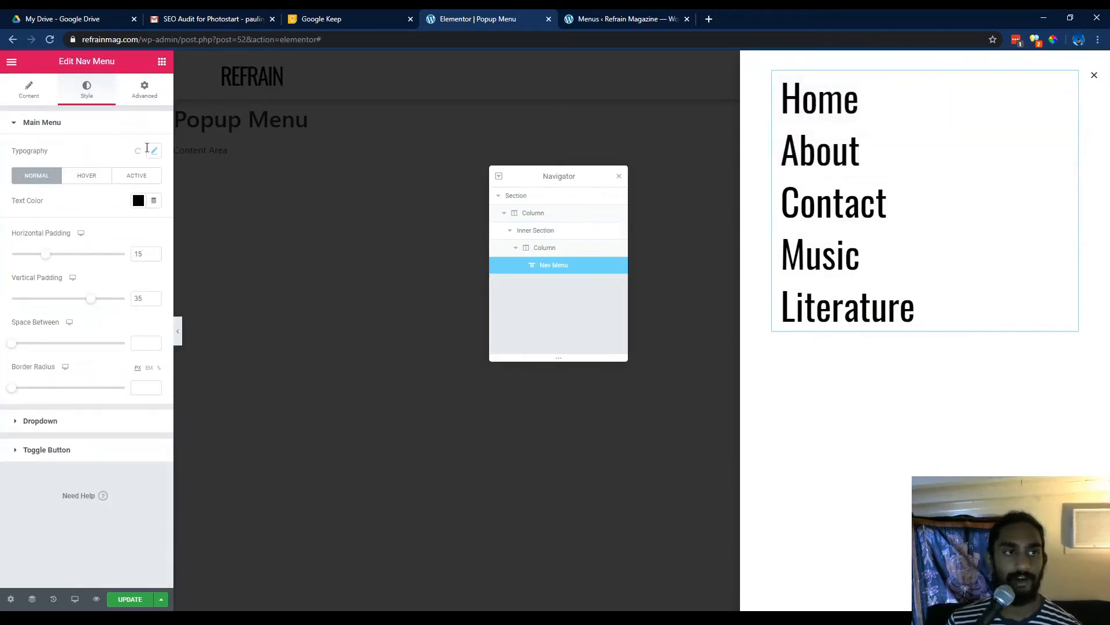
left_click(154, 151)
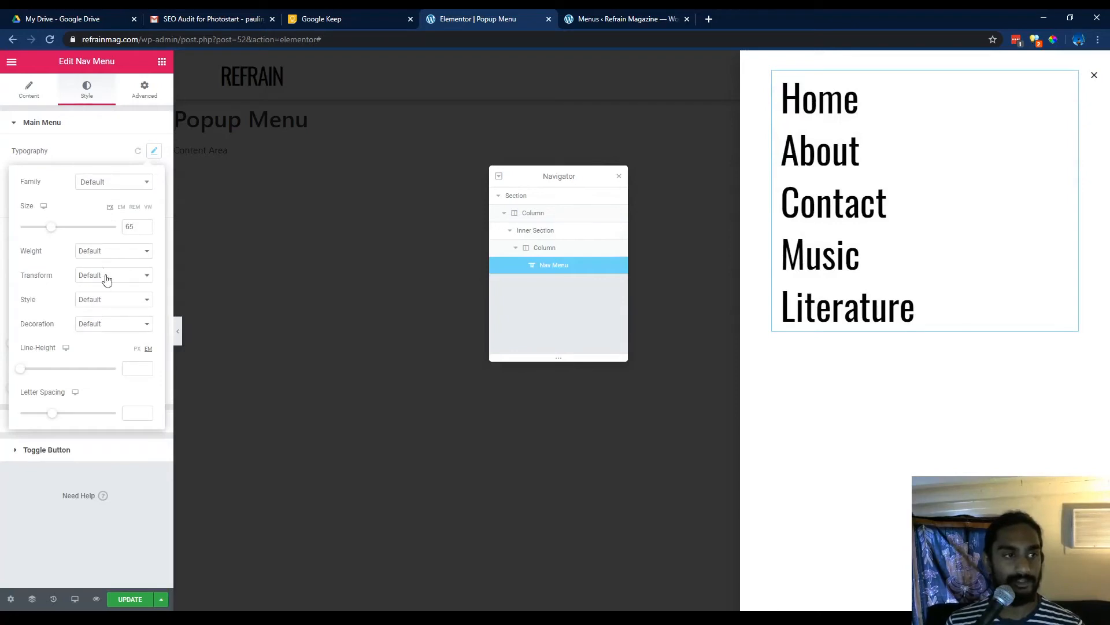
left_click(116, 301)
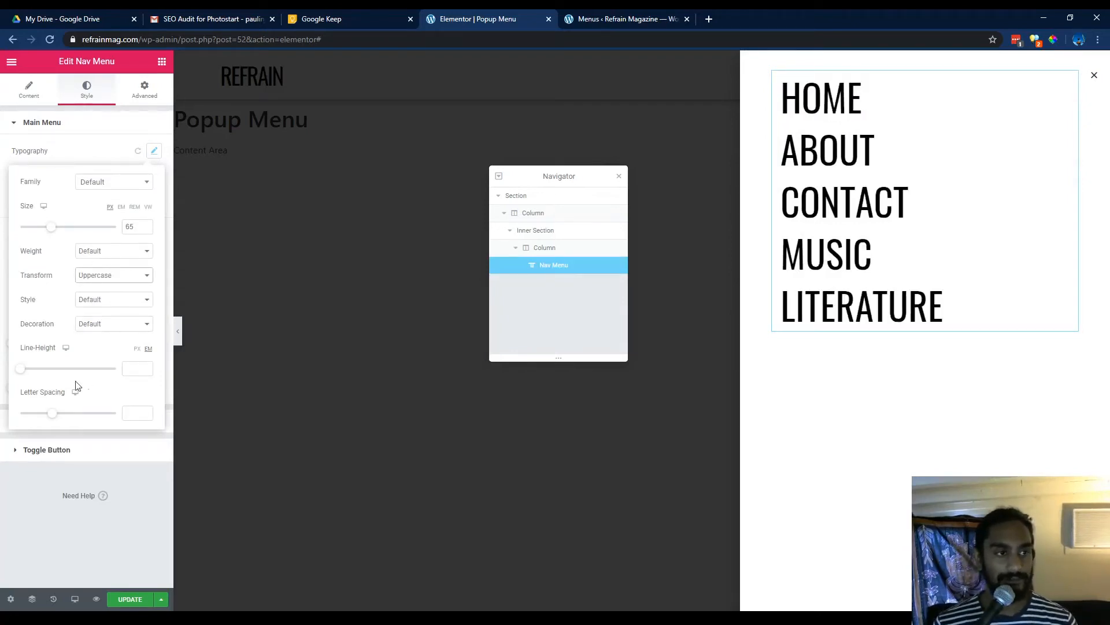
left_click_drag(55, 418, 24, 428)
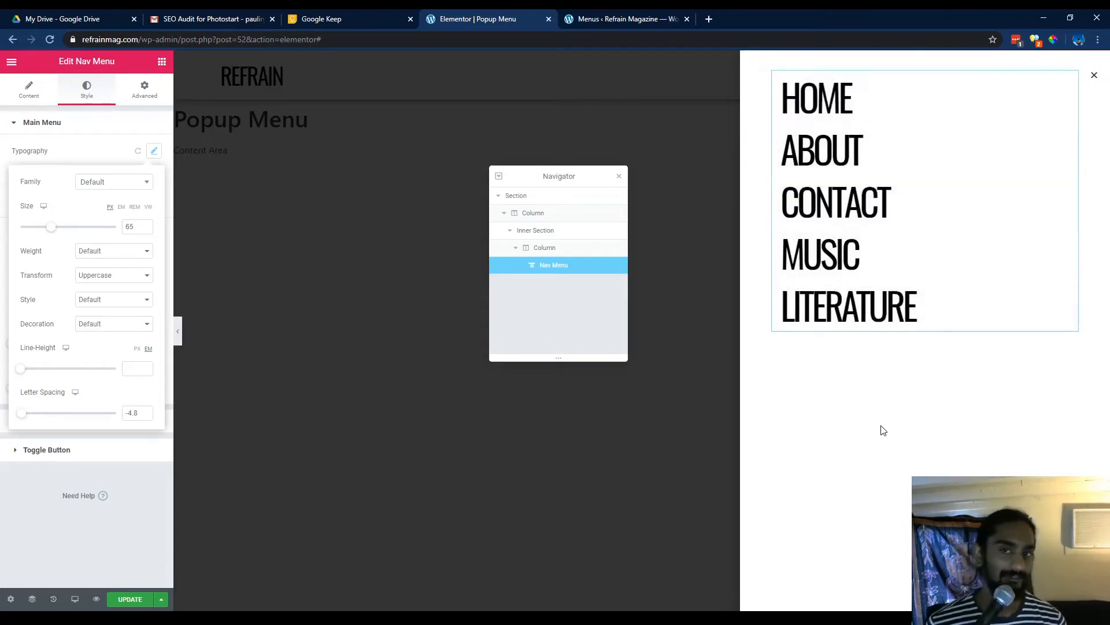
Duplicate the inner section containing the nav menu.
left_click(883, 430)
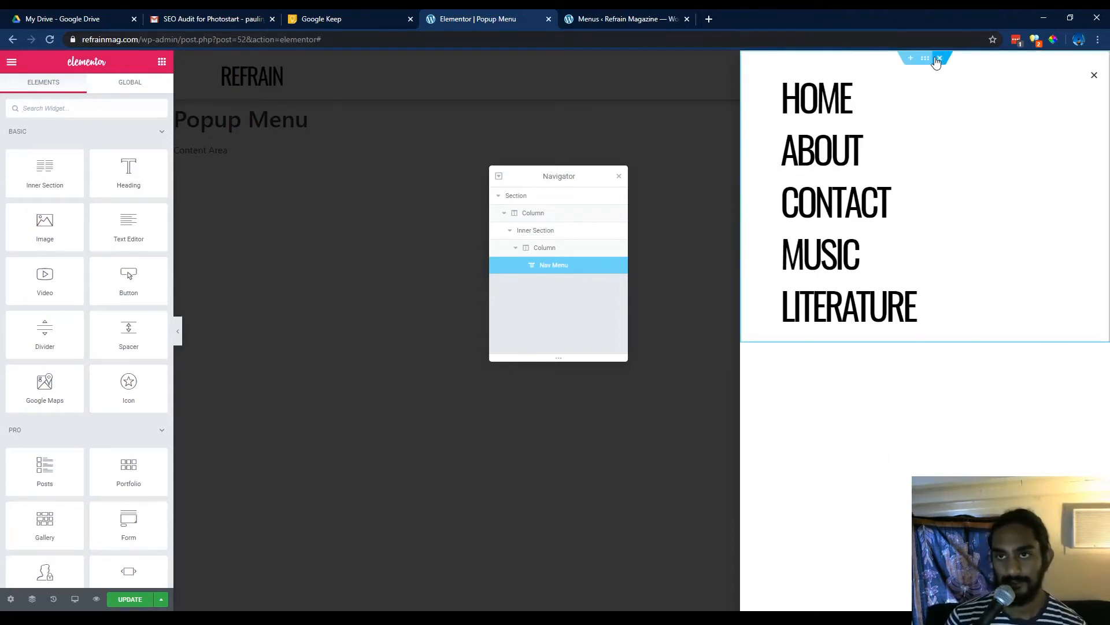
left_click(926, 58)
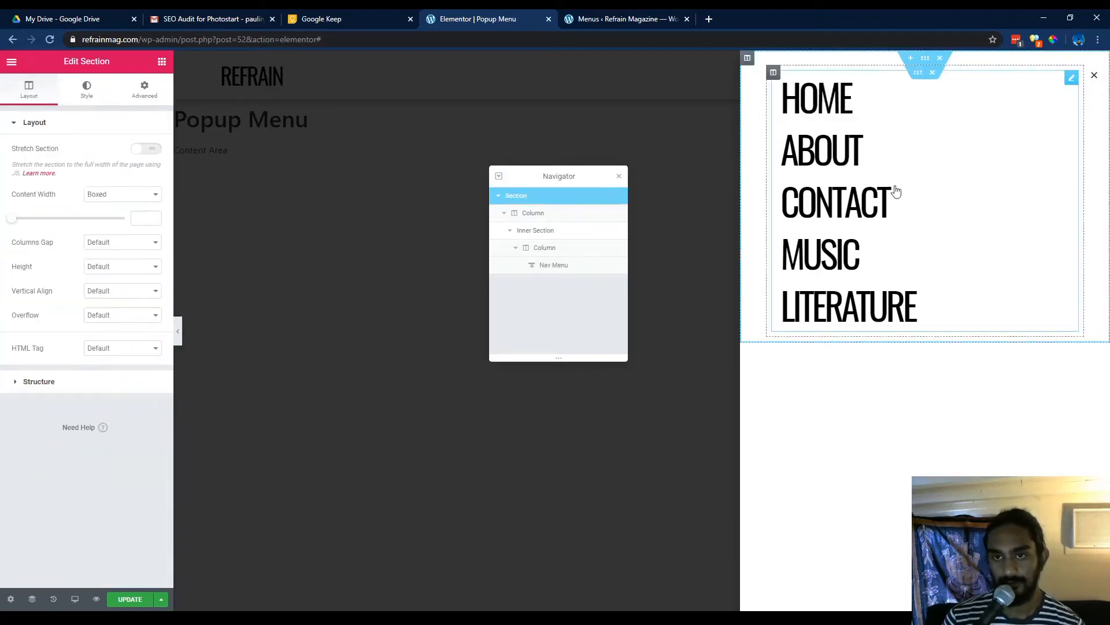
left_click(882, 450)
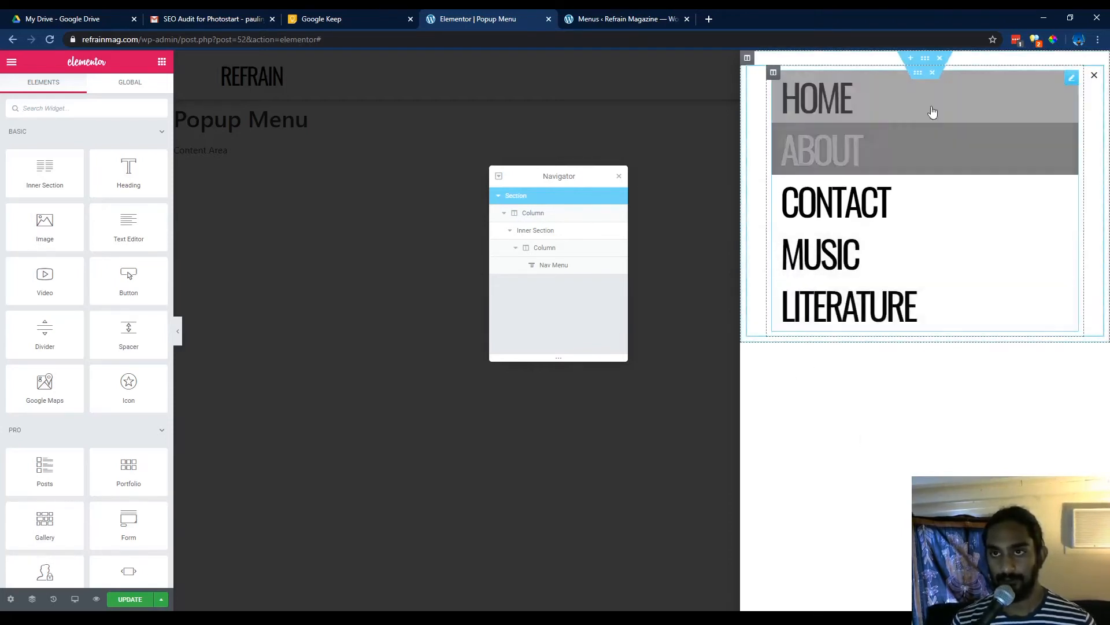
right_click(918, 73)
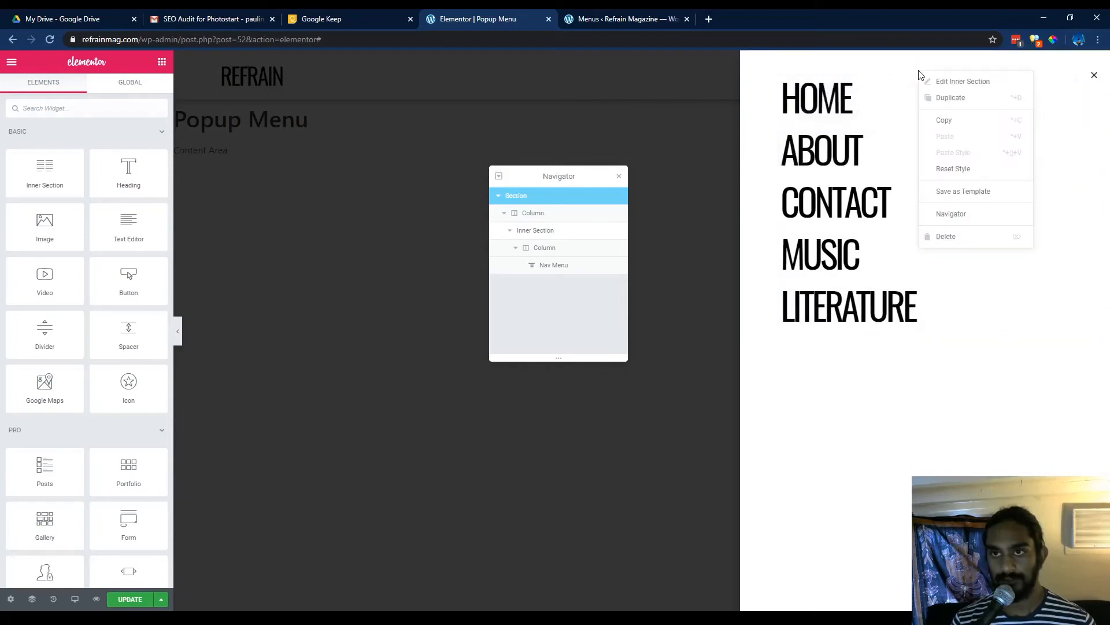
left_click(937, 108)
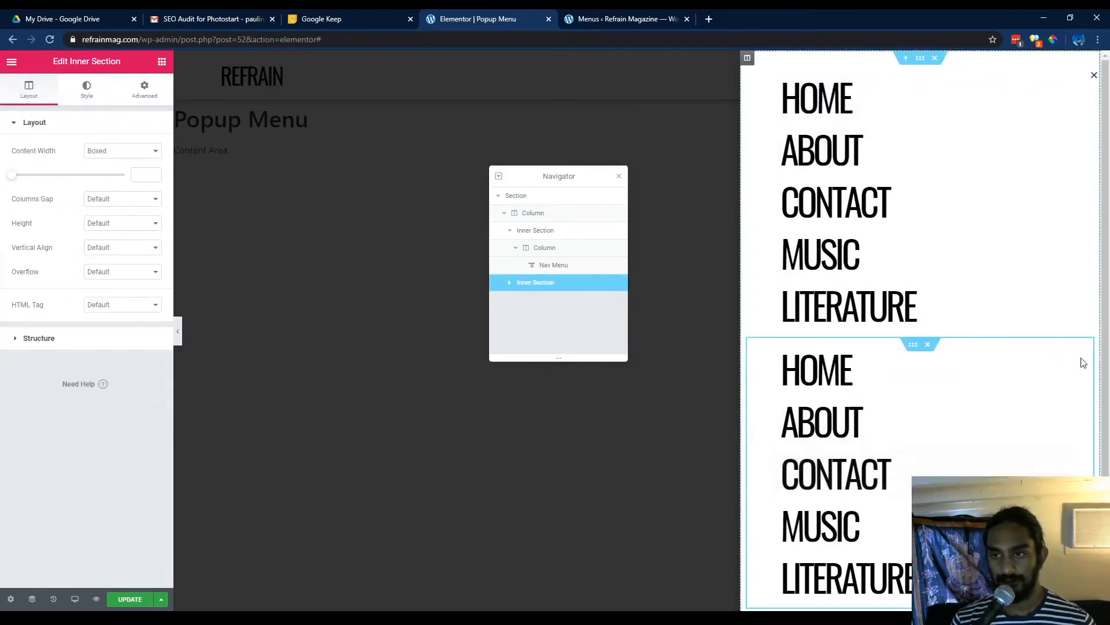
Delete the nav menu from the duplicated inner section and add a second column to it.
right_click(1064, 358)
left_click(1033, 519)
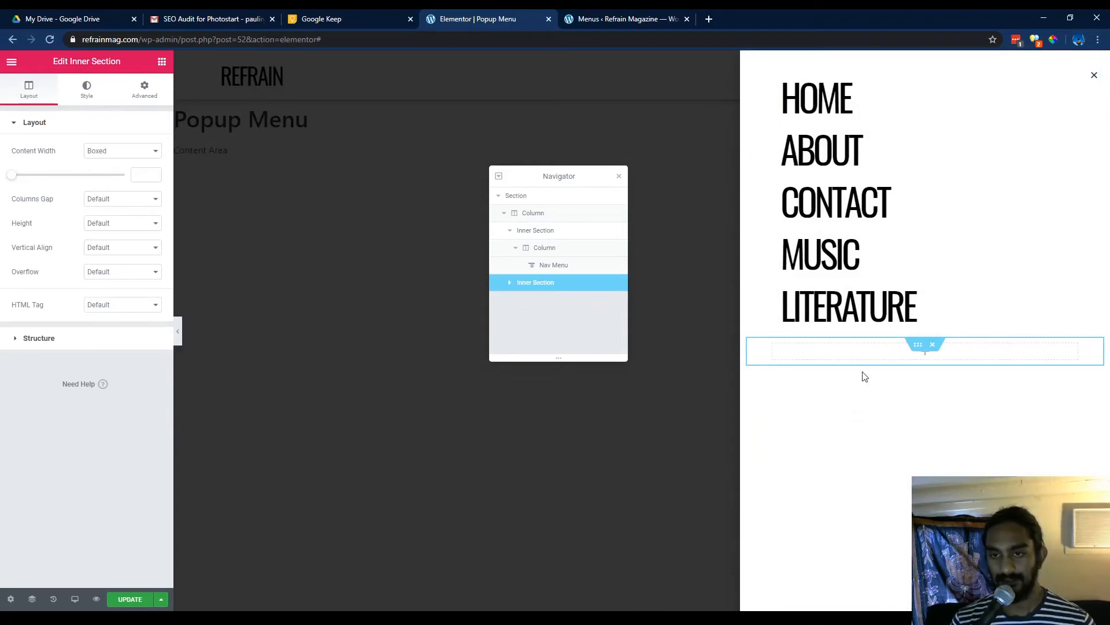
right_click(773, 347)
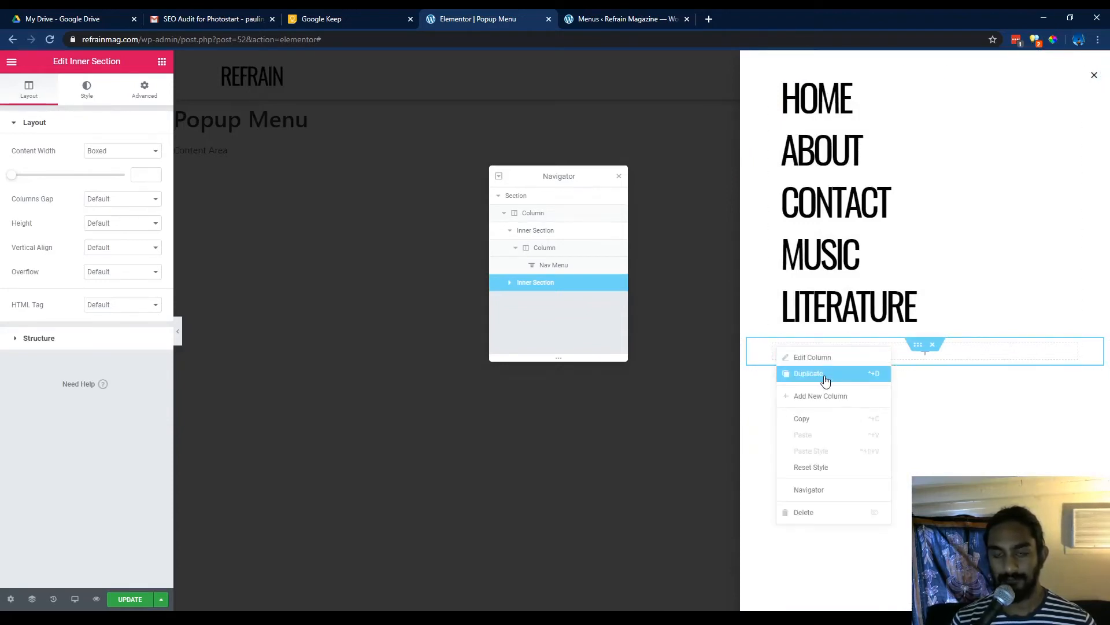
left_click(827, 397)
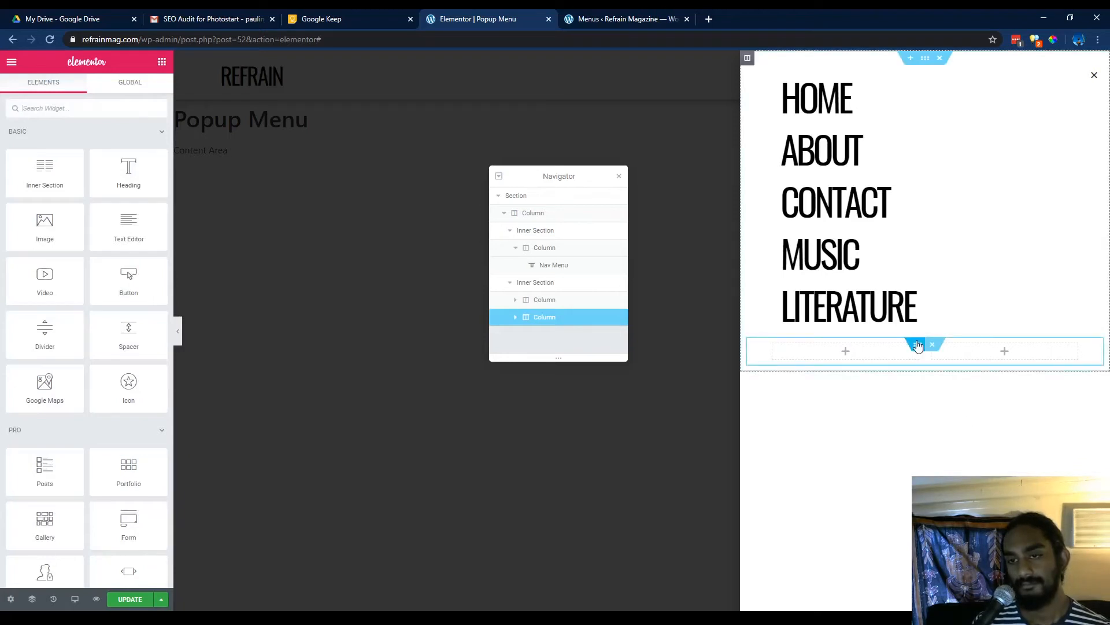
Duplicate the two-column inner section, then delete one column from the upper copy.
right_click(920, 346)
left_click(944, 370)
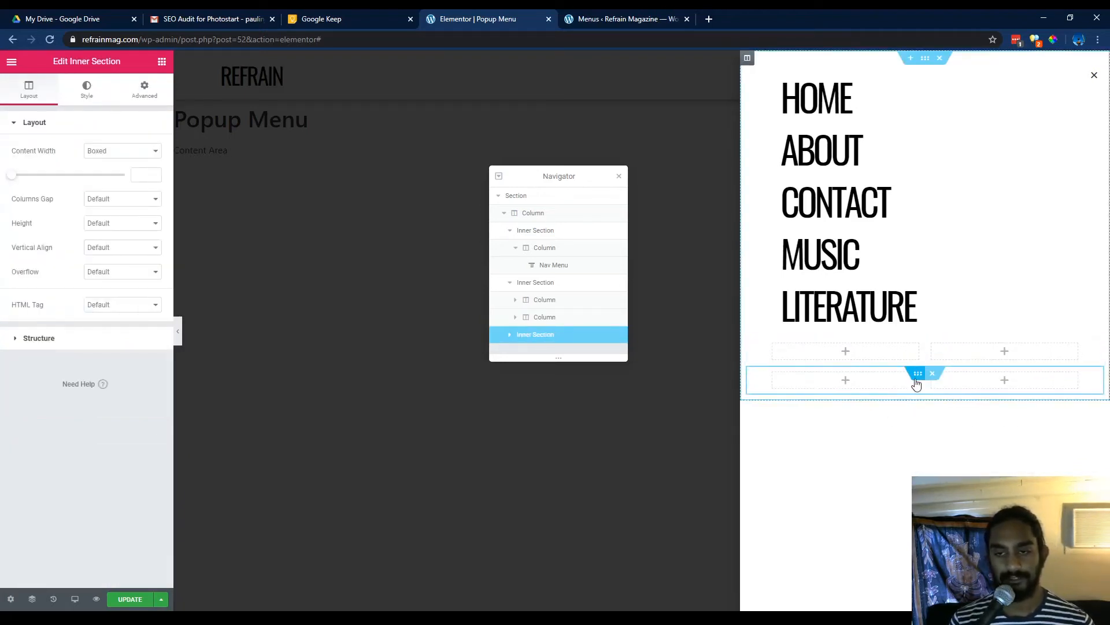
left_click(888, 347)
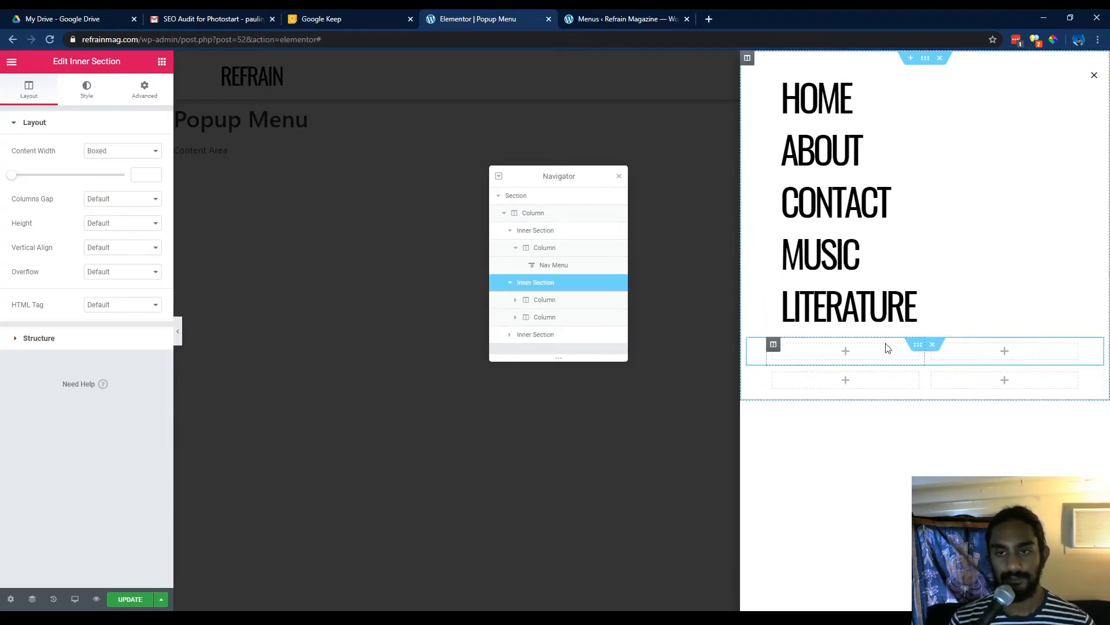
right_click(782, 345)
left_click(812, 507)
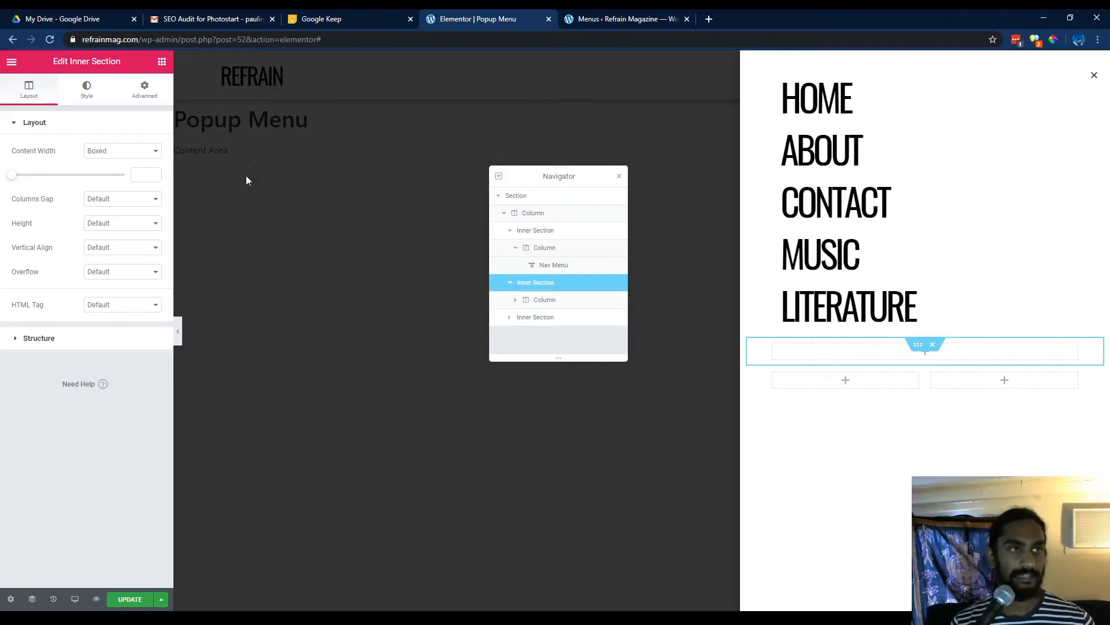
Add a Button widget into the single-column inner section and align it left.
left_click(163, 61)
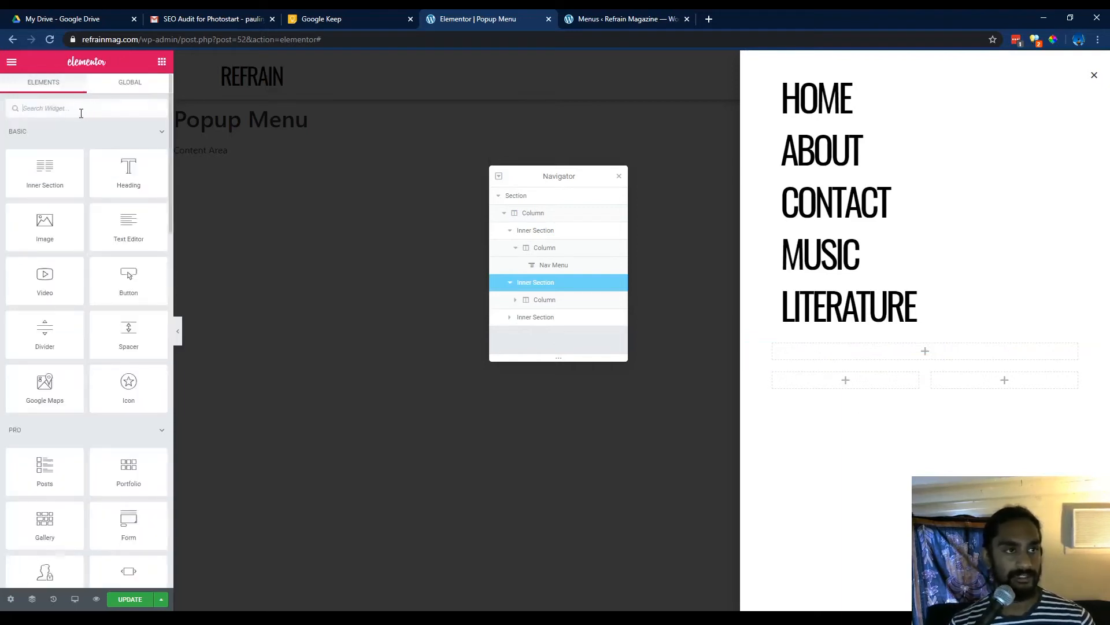
left_click_drag(122, 262, 793, 356)
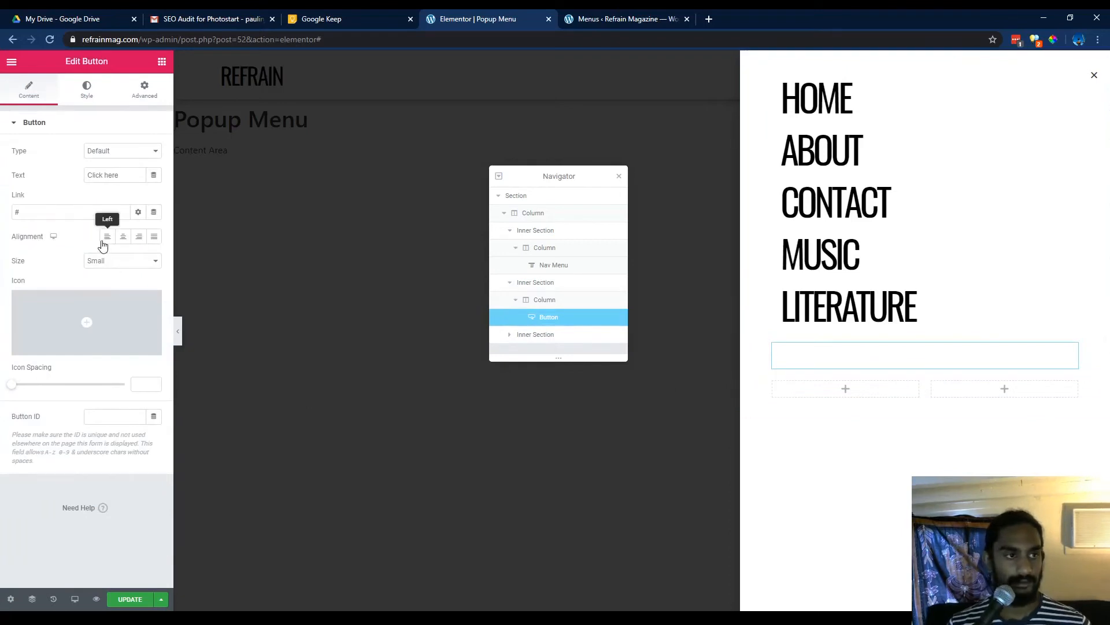
left_click(105, 238)
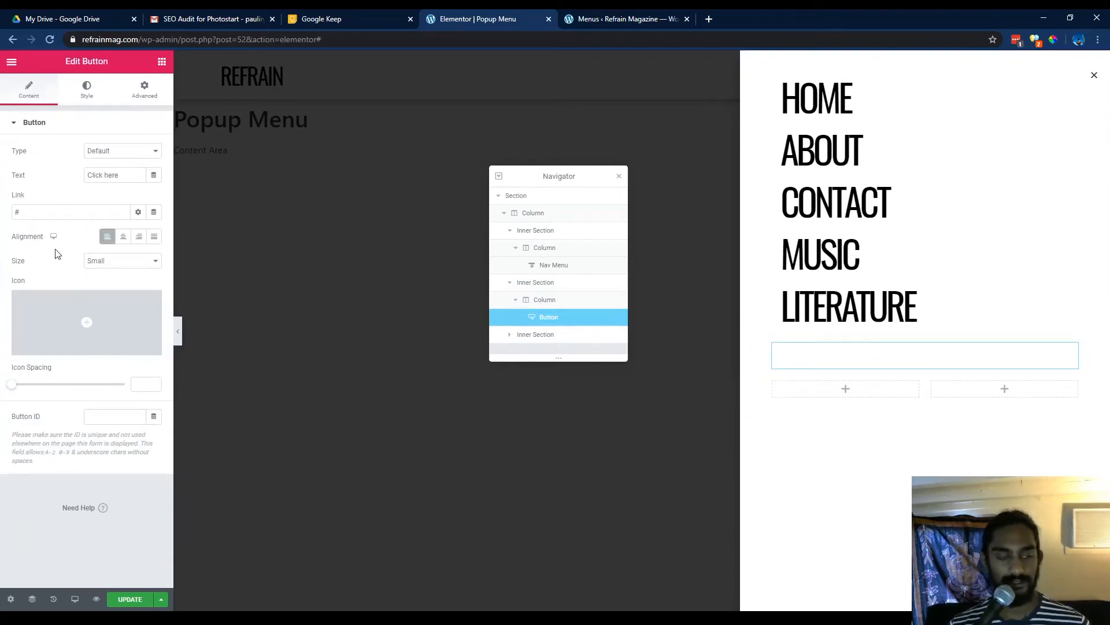
Set the button's text color to black, #000000.
left_click(86, 91)
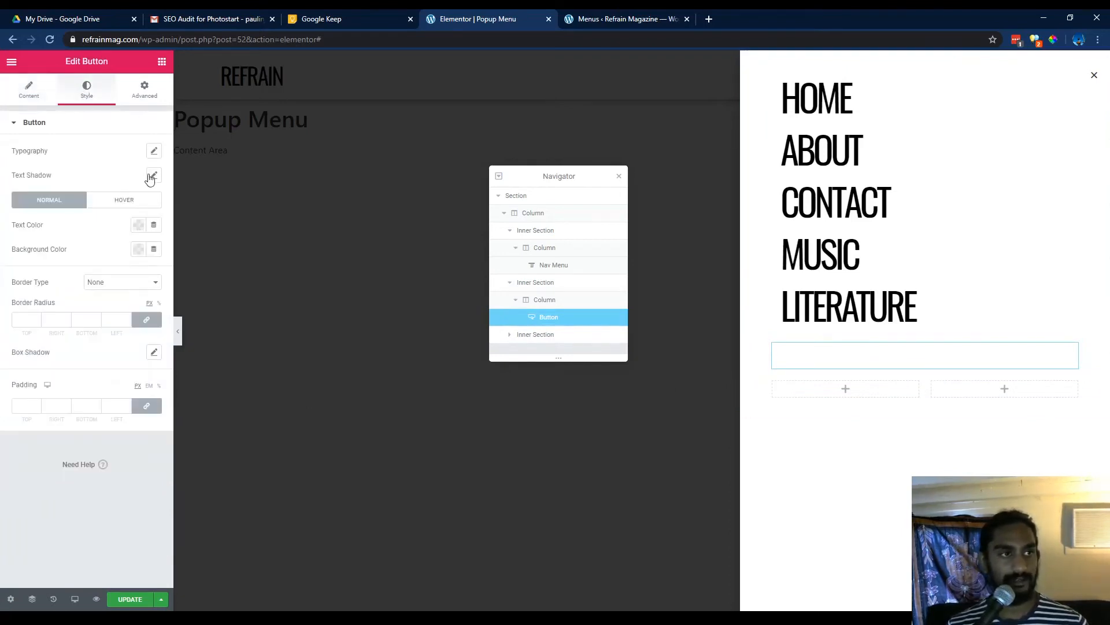
left_click(139, 225)
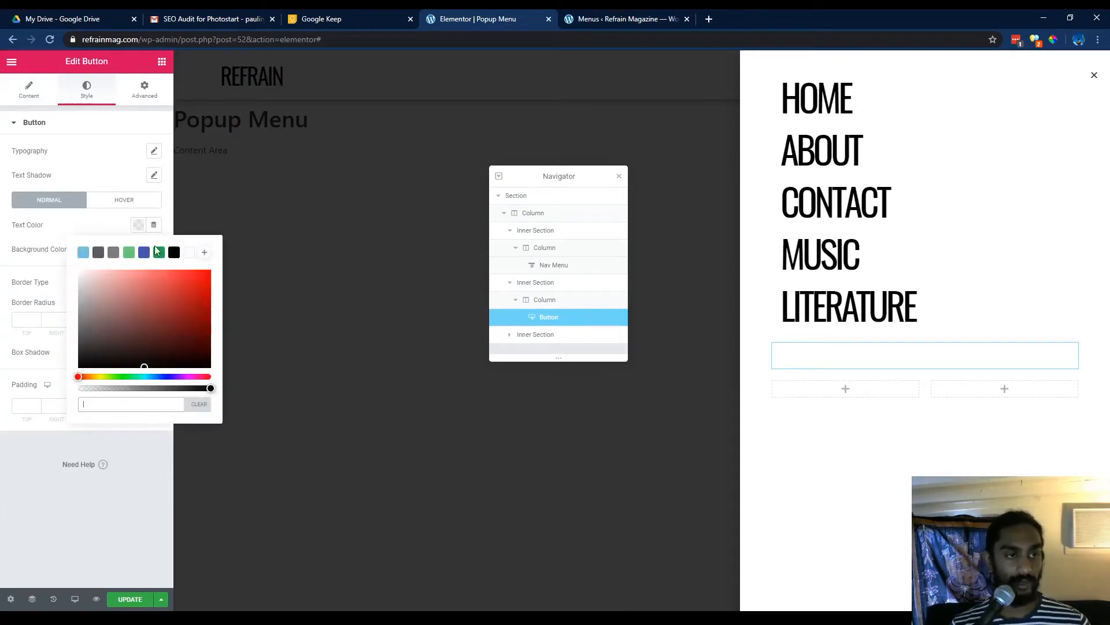
left_click(174, 253)
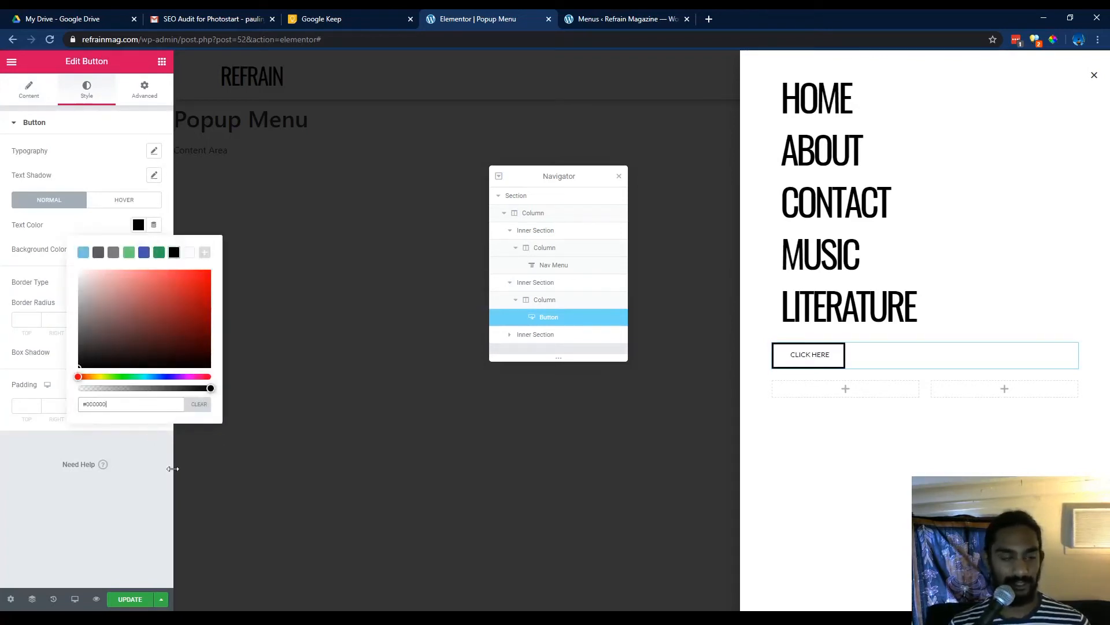
left_click(126, 550)
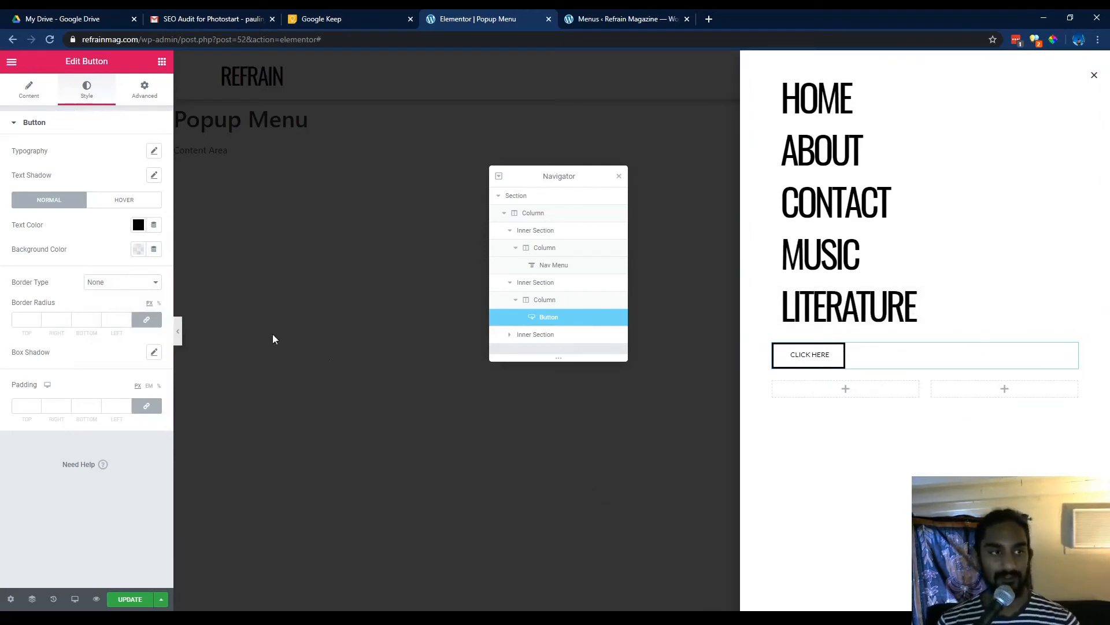
Give the button a solid border colored white, #FFFFFF.
left_click(129, 307)
left_click(138, 359)
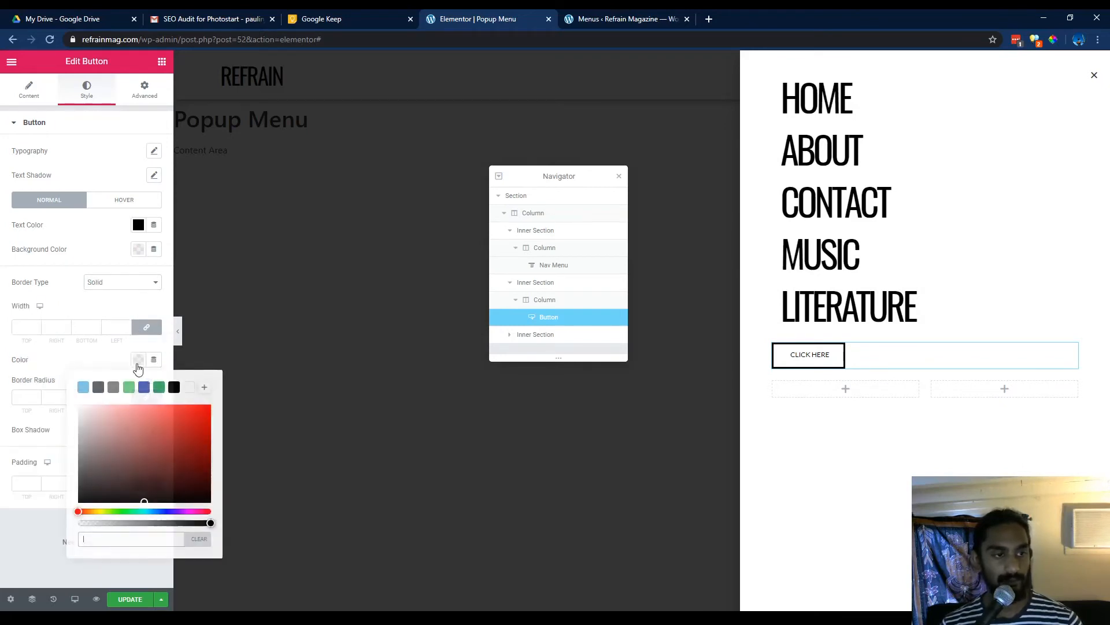
left_click(189, 388)
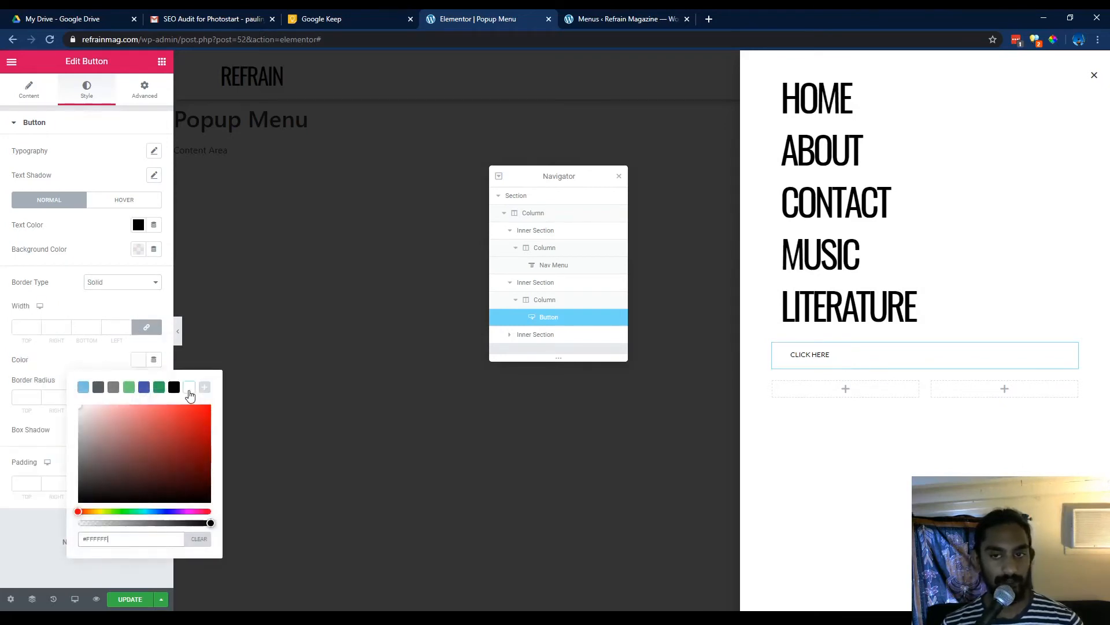
left_click(12, 546)
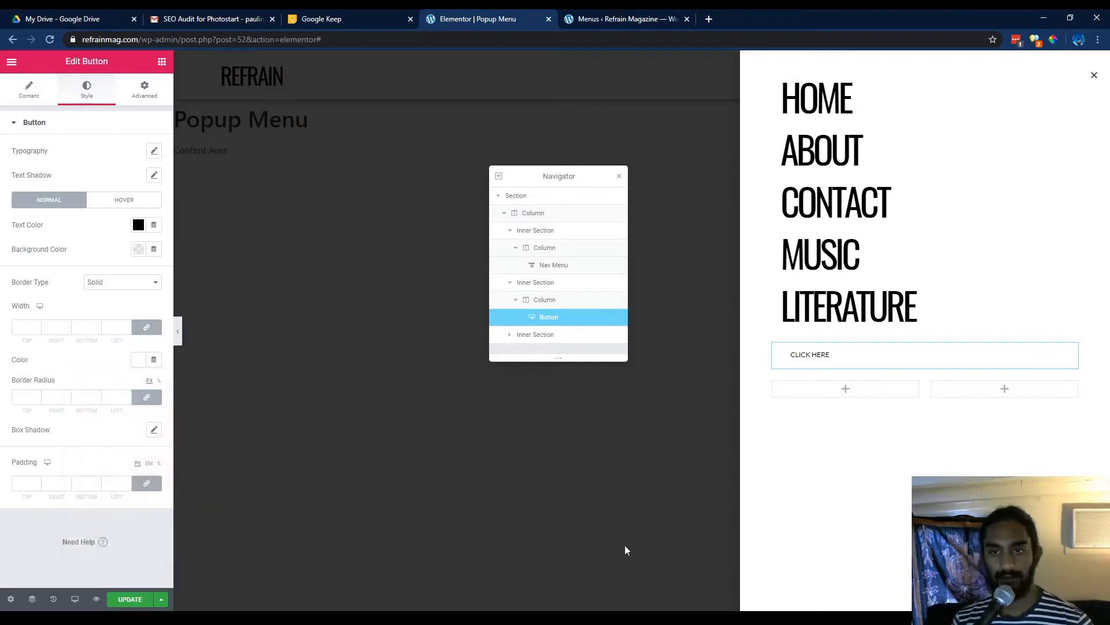
left_click(948, 508)
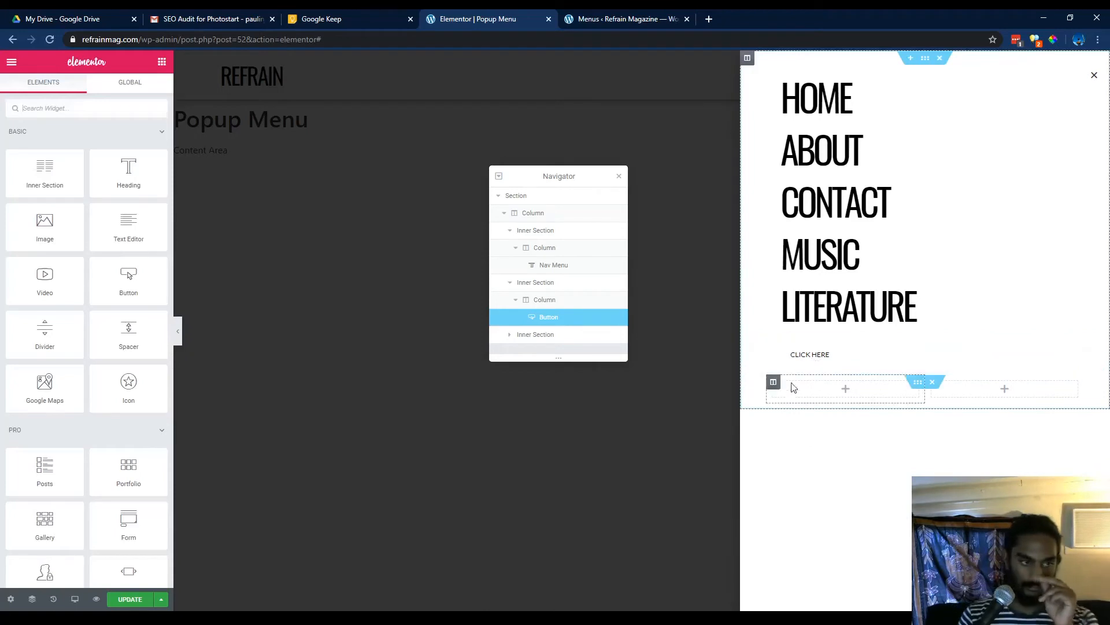
Change the button text to SUBMIT.
left_click(868, 360)
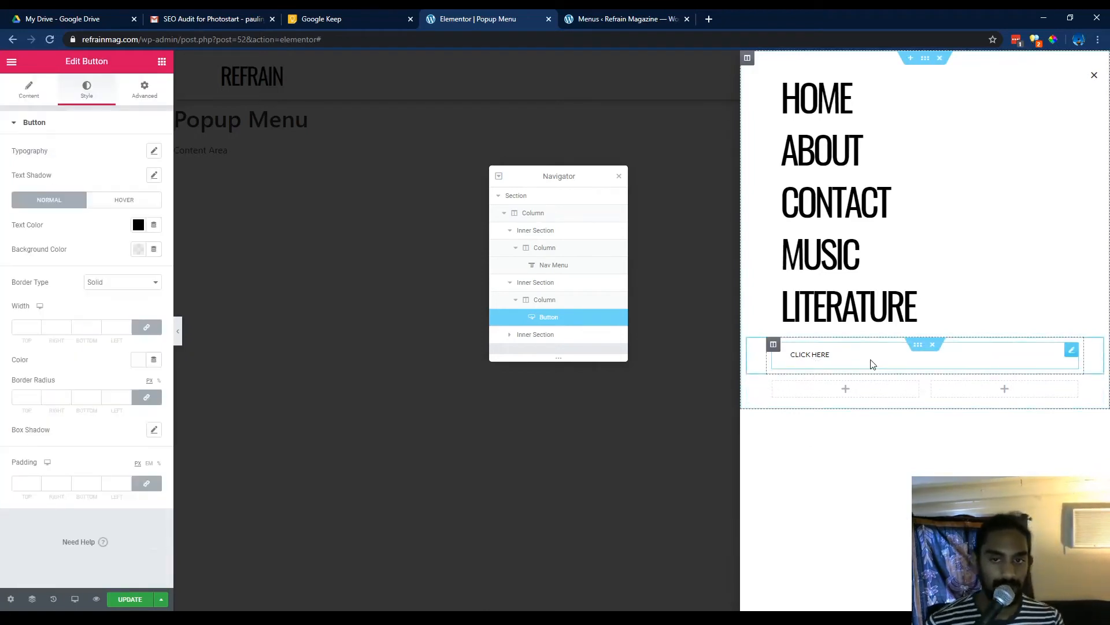
left_click(29, 90)
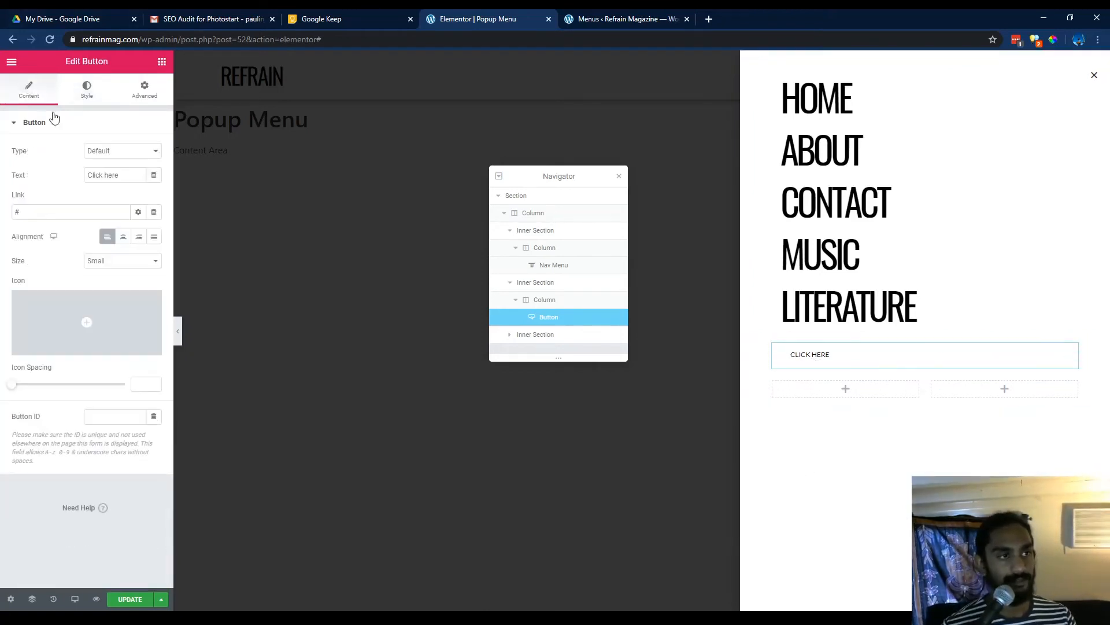
triple_click(115, 180)
type("SUB")
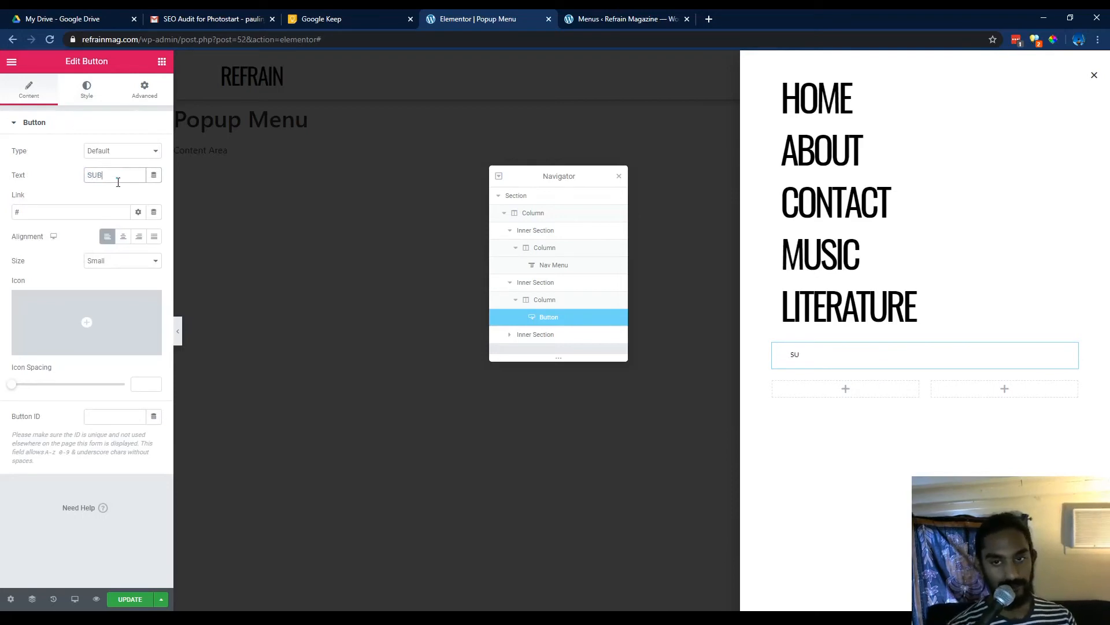
type("MIT")
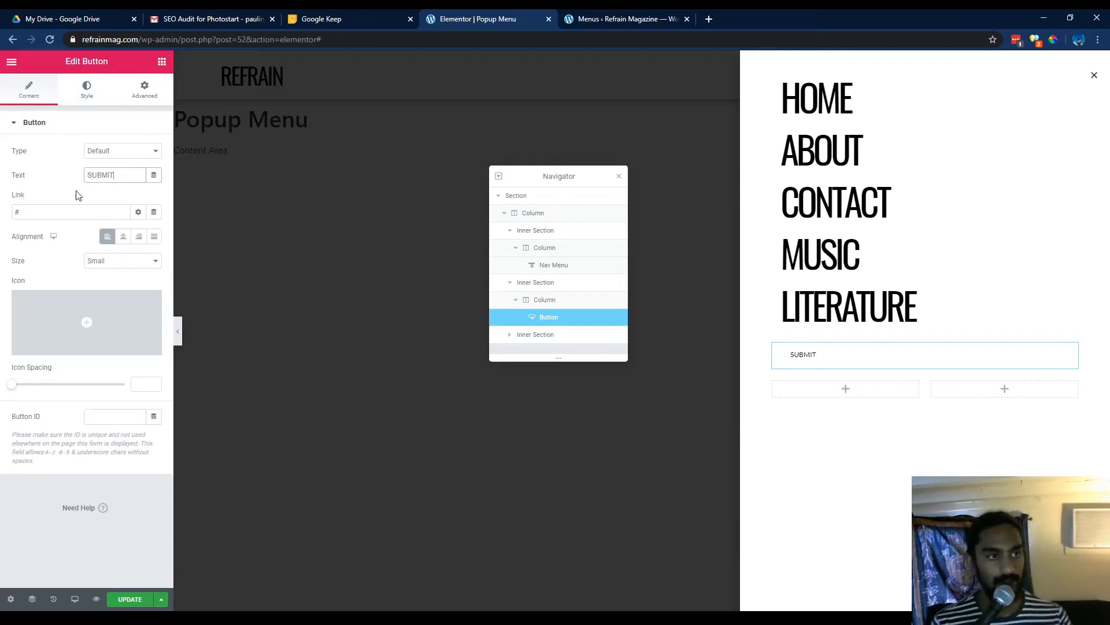
Set the button size to Extra Small.
left_click(95, 90)
left_click(36, 94)
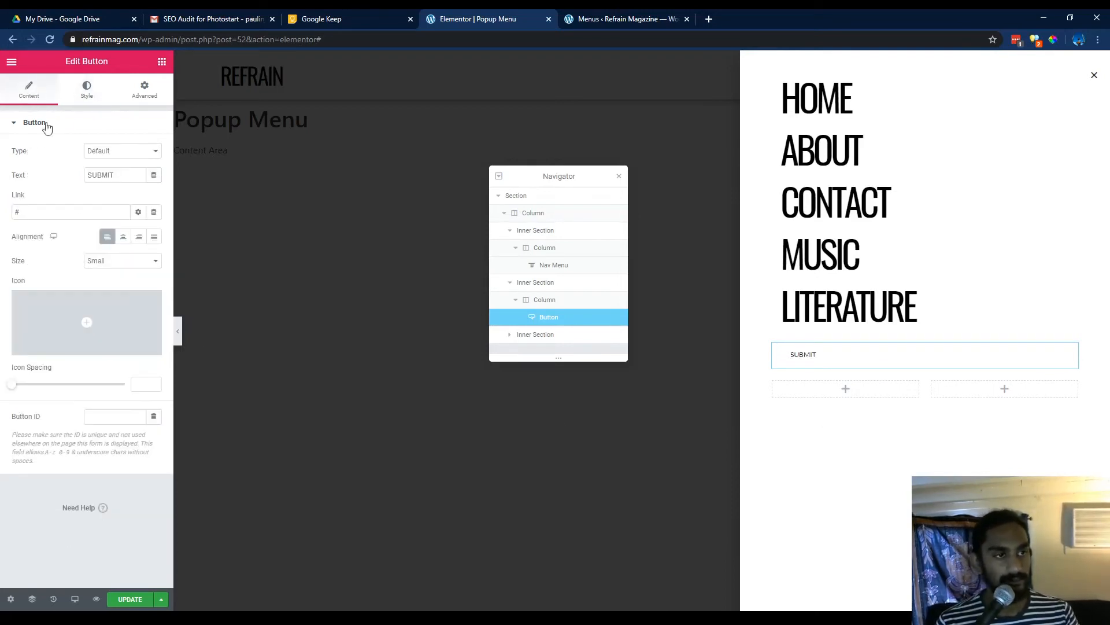
left_click(120, 289)
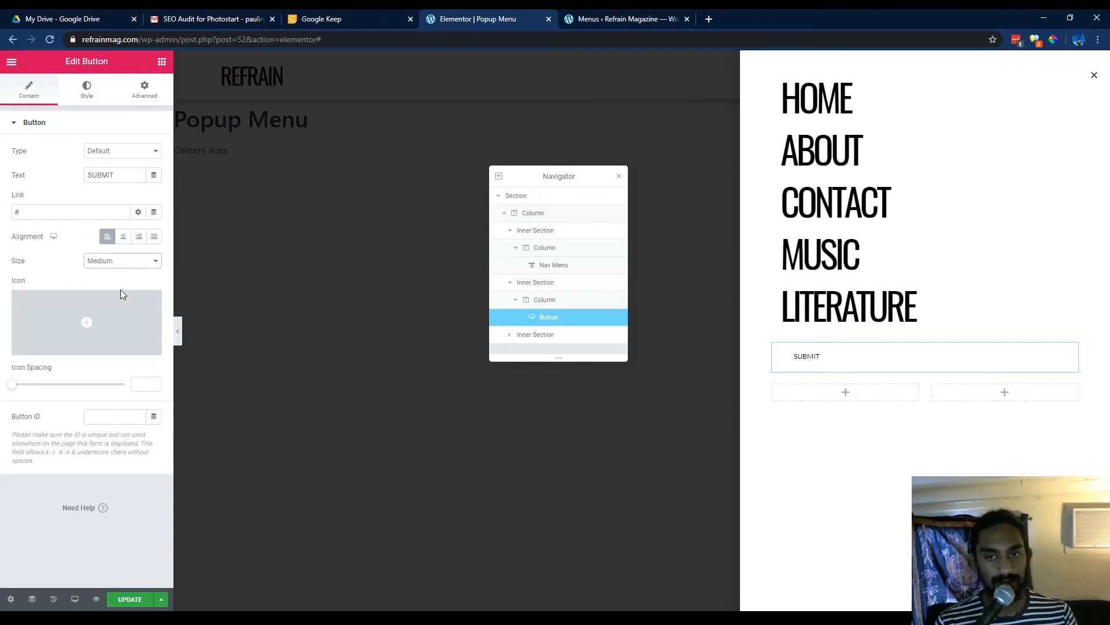
left_click(114, 261)
left_click(116, 272)
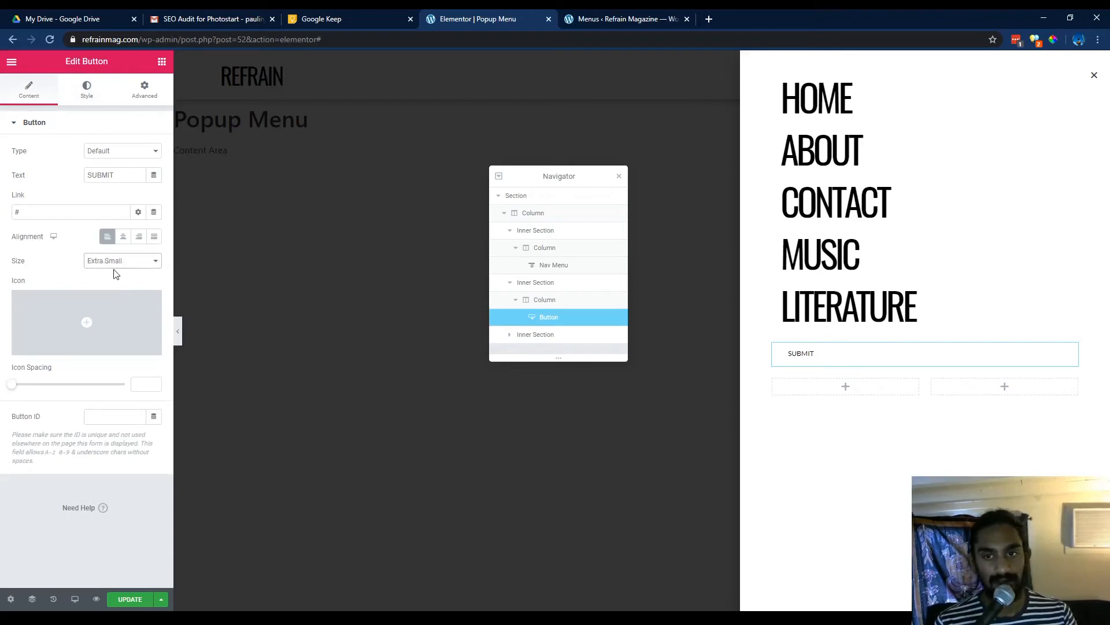
Set the button's typography size to 19 px.
left_click(107, 93)
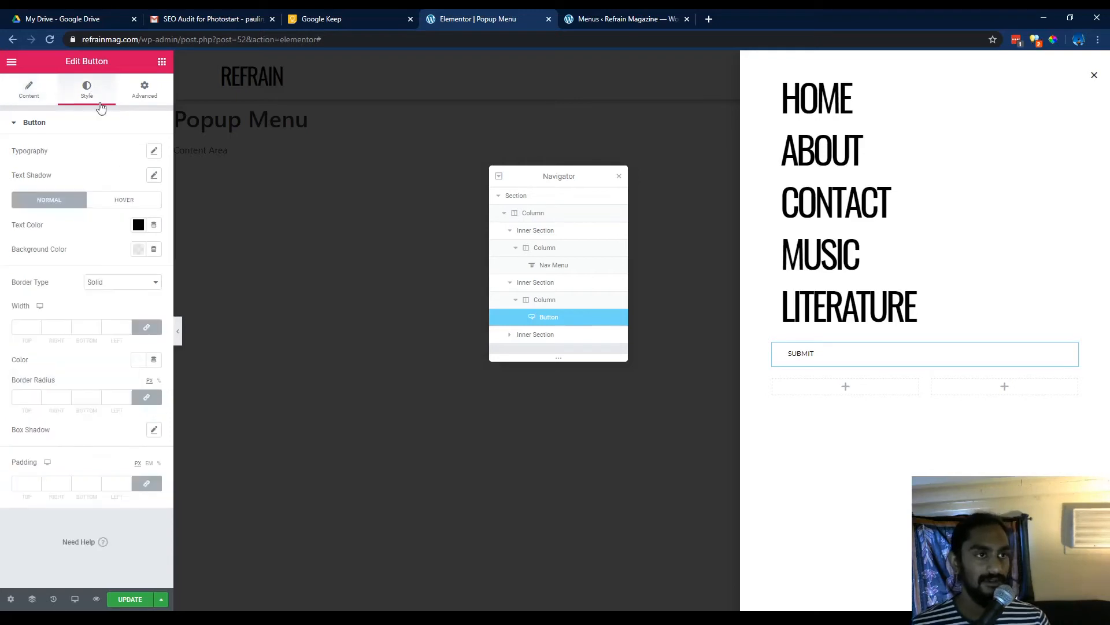
left_click(153, 151)
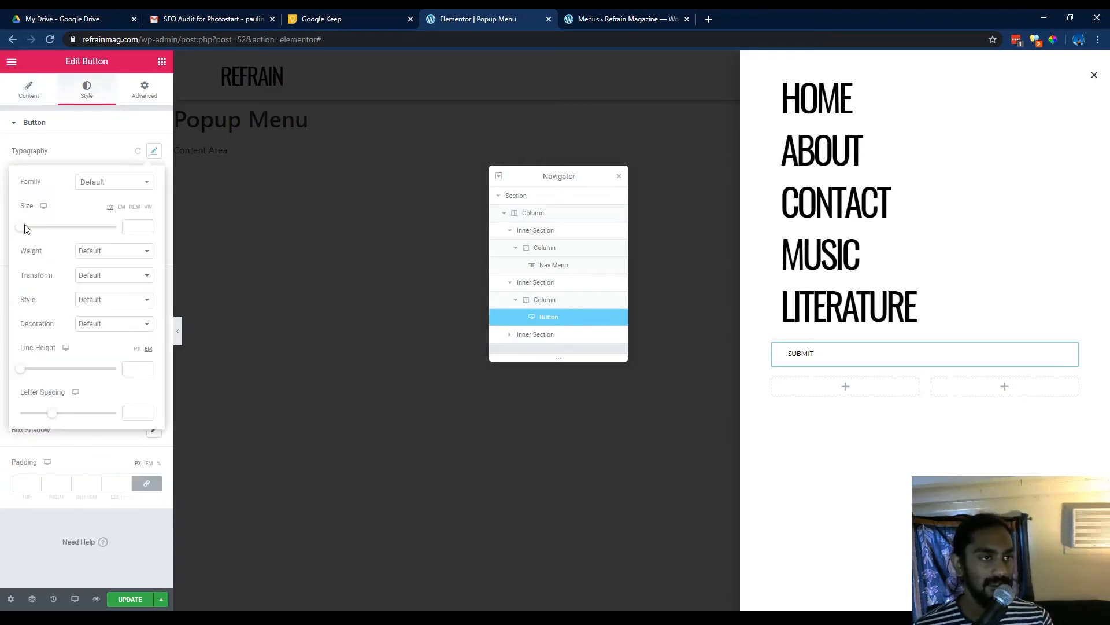
mouse_move(25, 227)
left_mouse_down()
mouse_move(37, 233)
mouse_move(24, 233)
left_mouse_up()
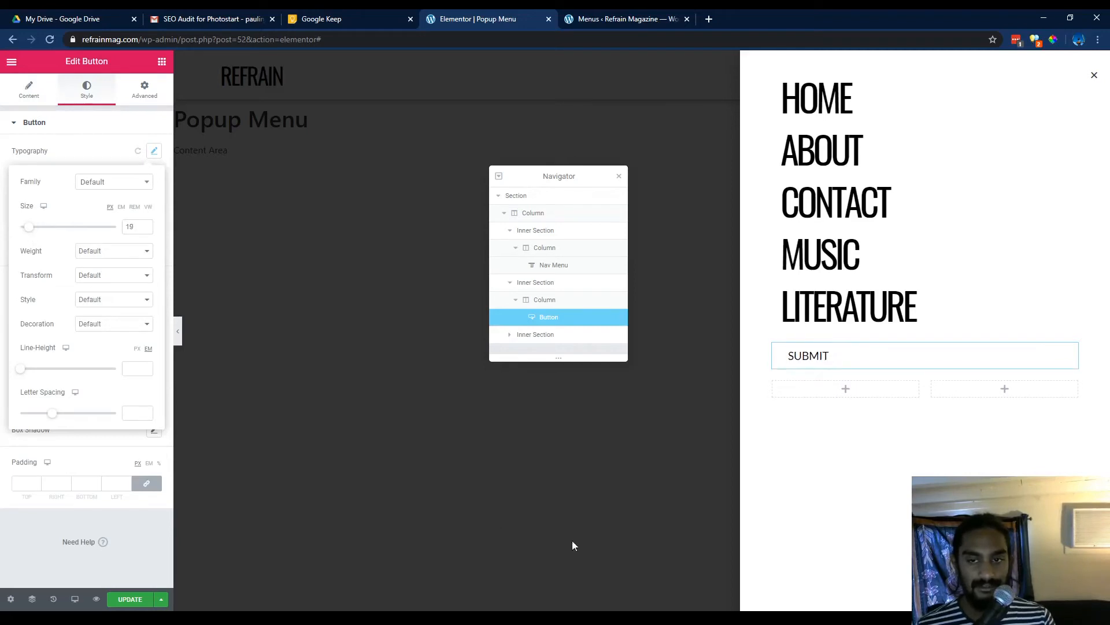
left_click(890, 574)
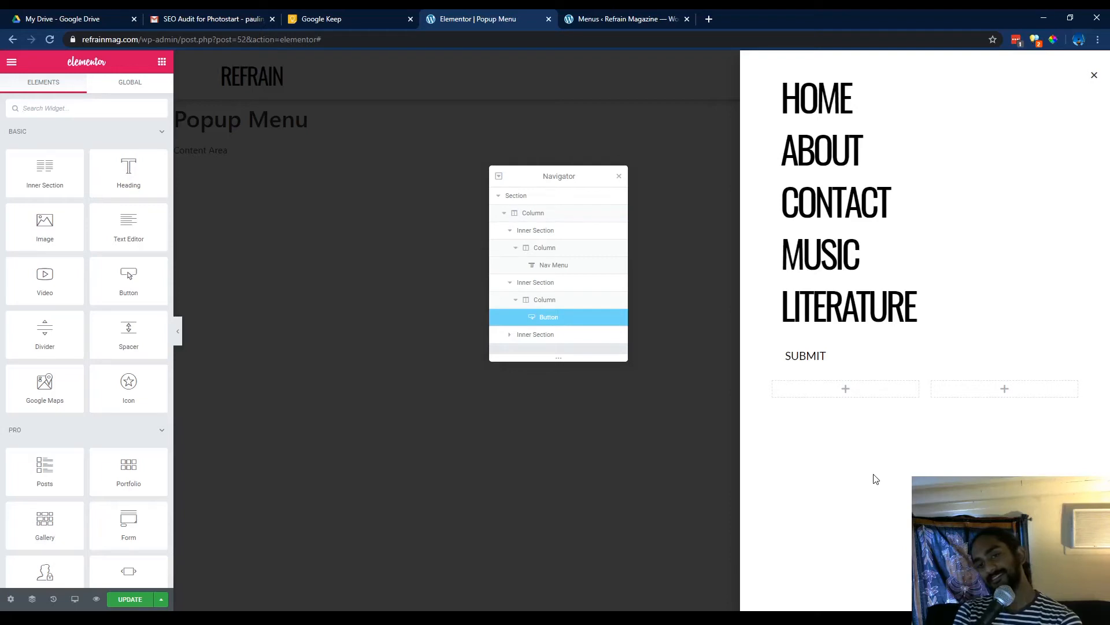
Set the SUBMIT button's typography weight to 800.
left_click(848, 358)
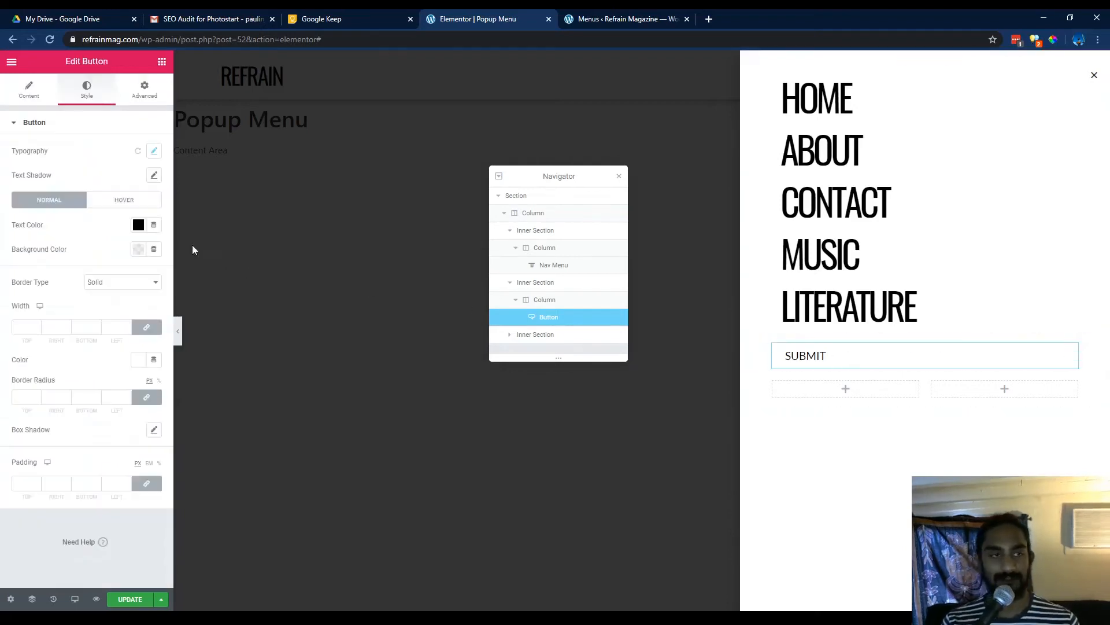
left_click(152, 151)
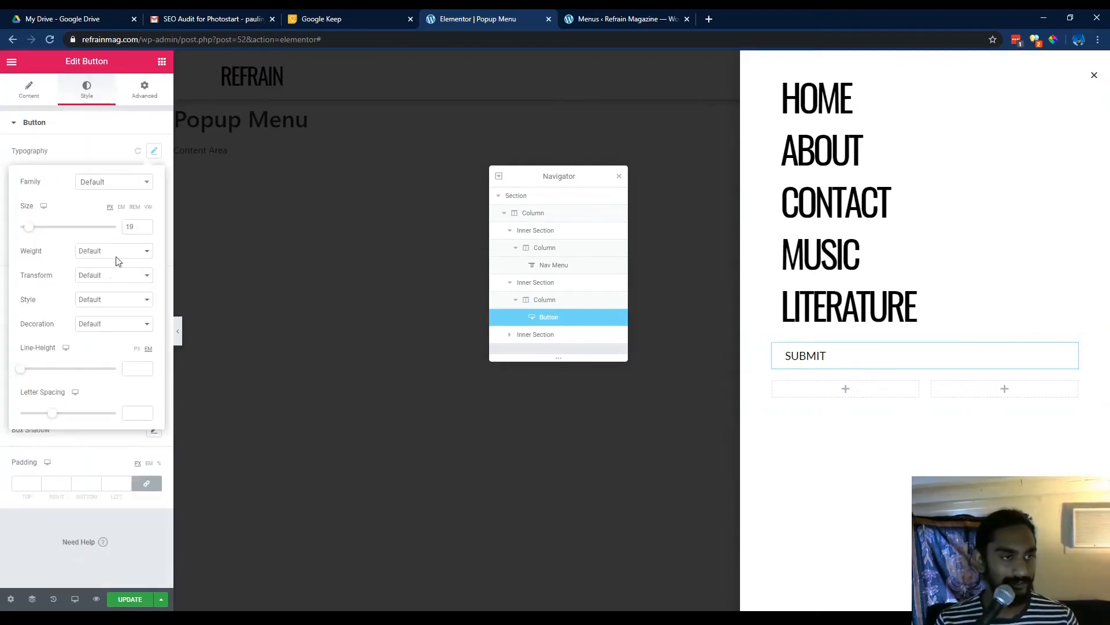
left_click(123, 327)
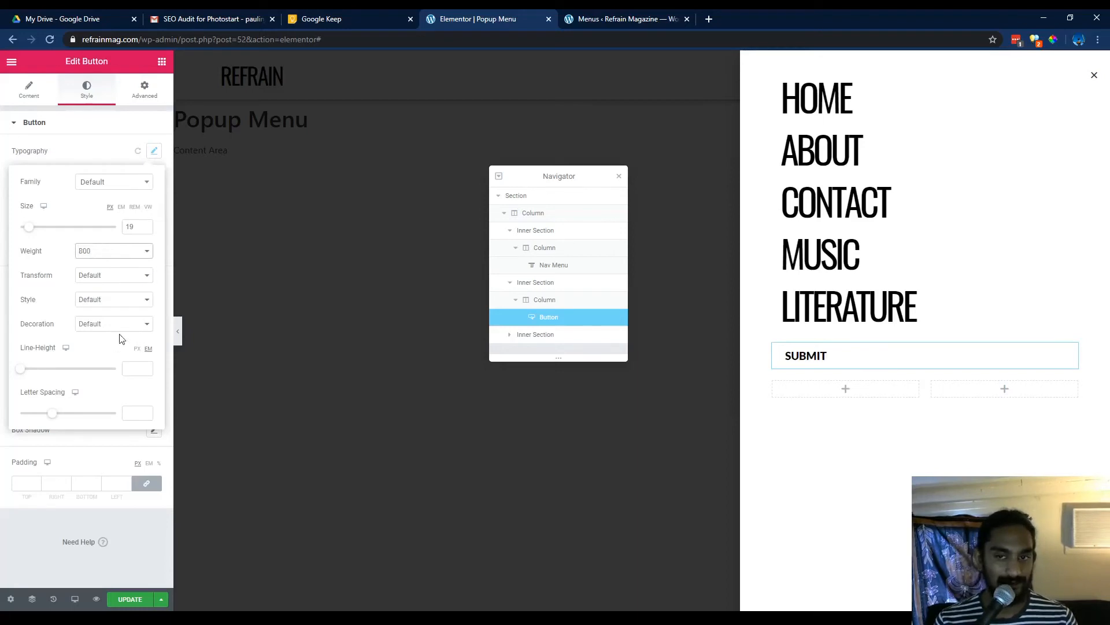
left_click(949, 509)
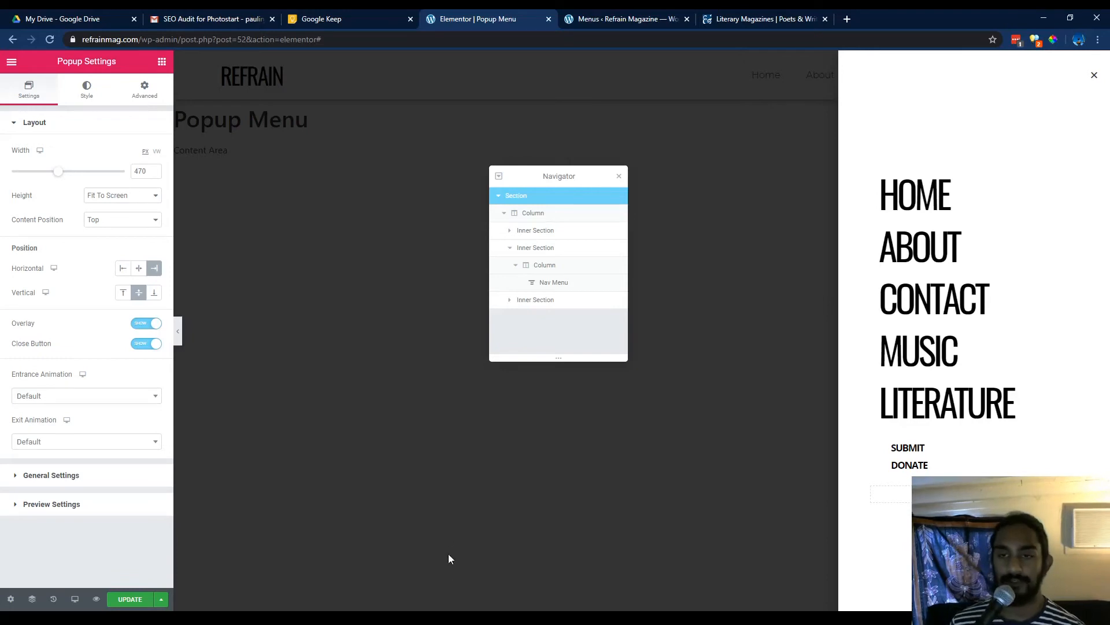
Delete the empty inner section below the SUBMIT/DONATE menu in the popup.
left_click(1071, 447)
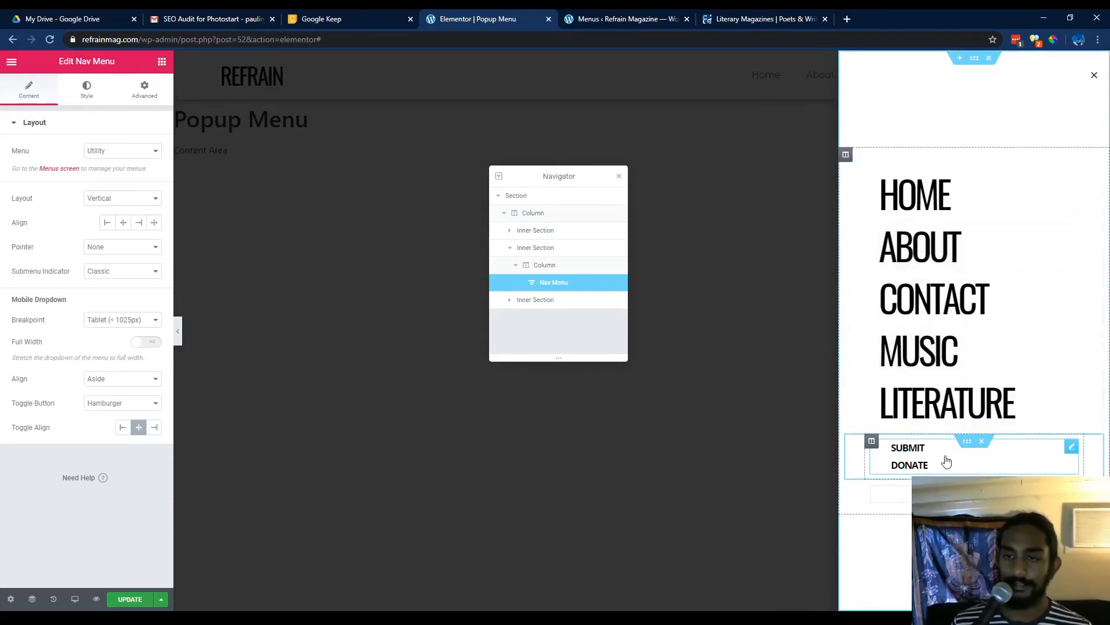
left_click(92, 98)
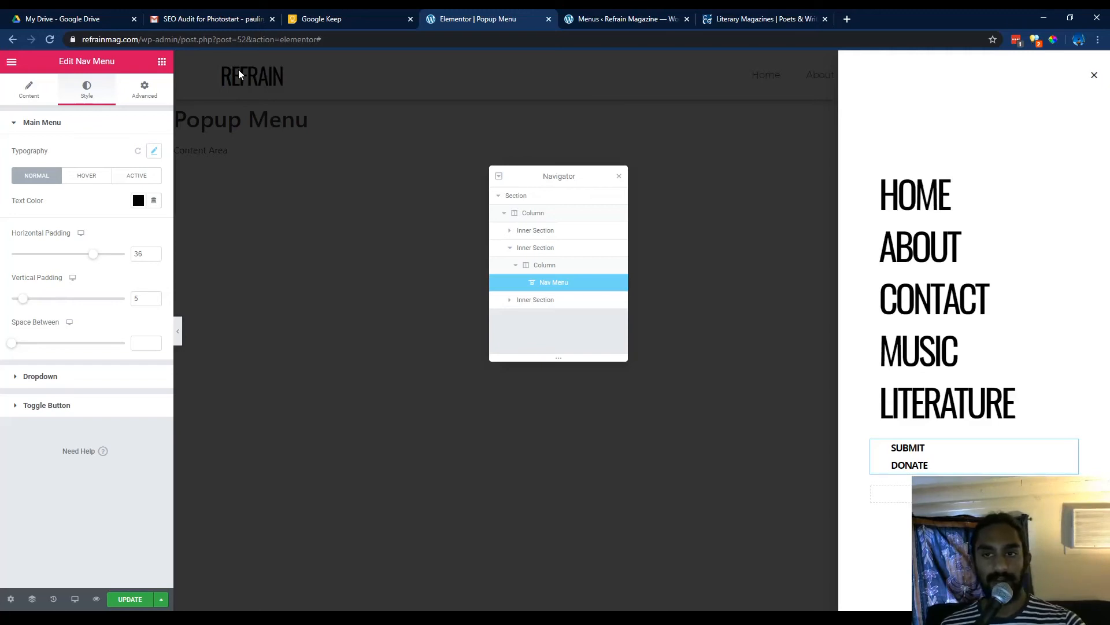
left_click(10, 598)
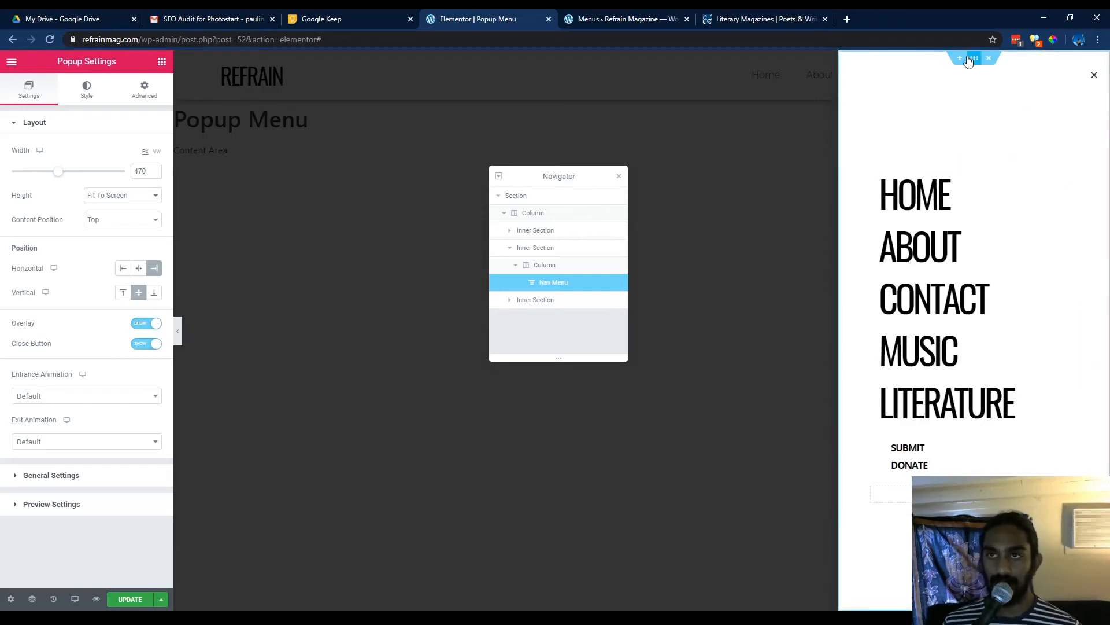
left_click(975, 58)
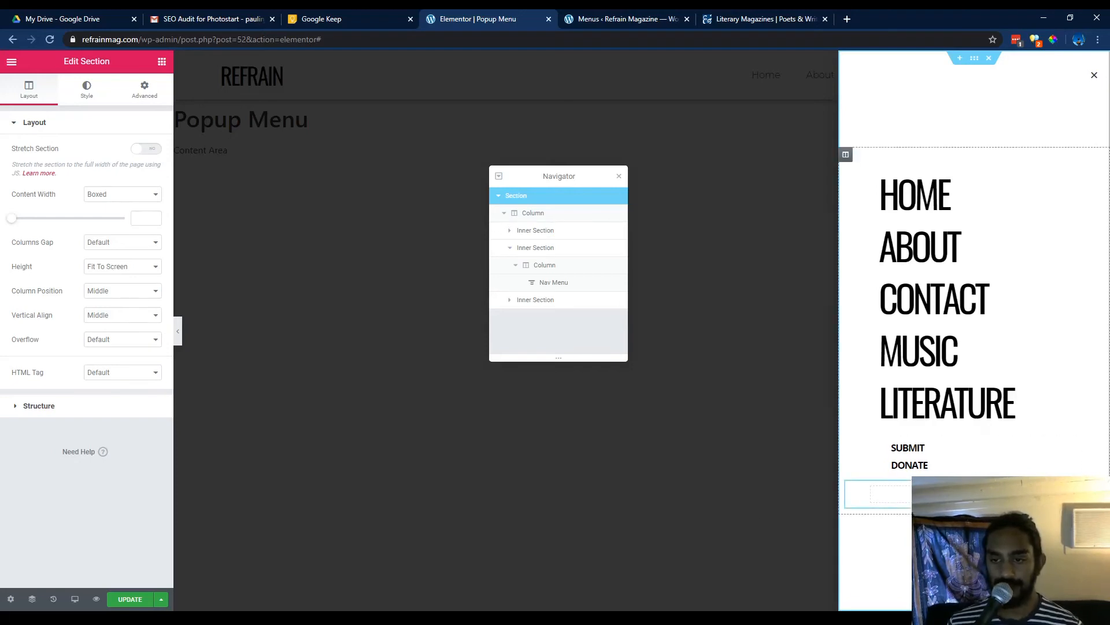
left_click(989, 487)
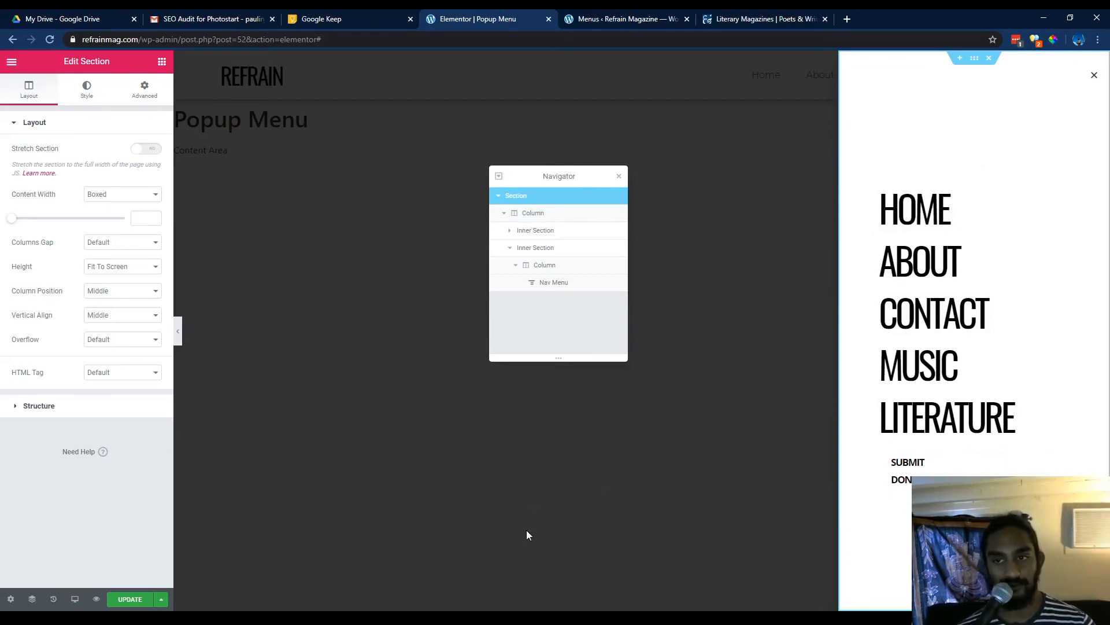
Save the popup template without adding display conditions.
left_click(126, 599)
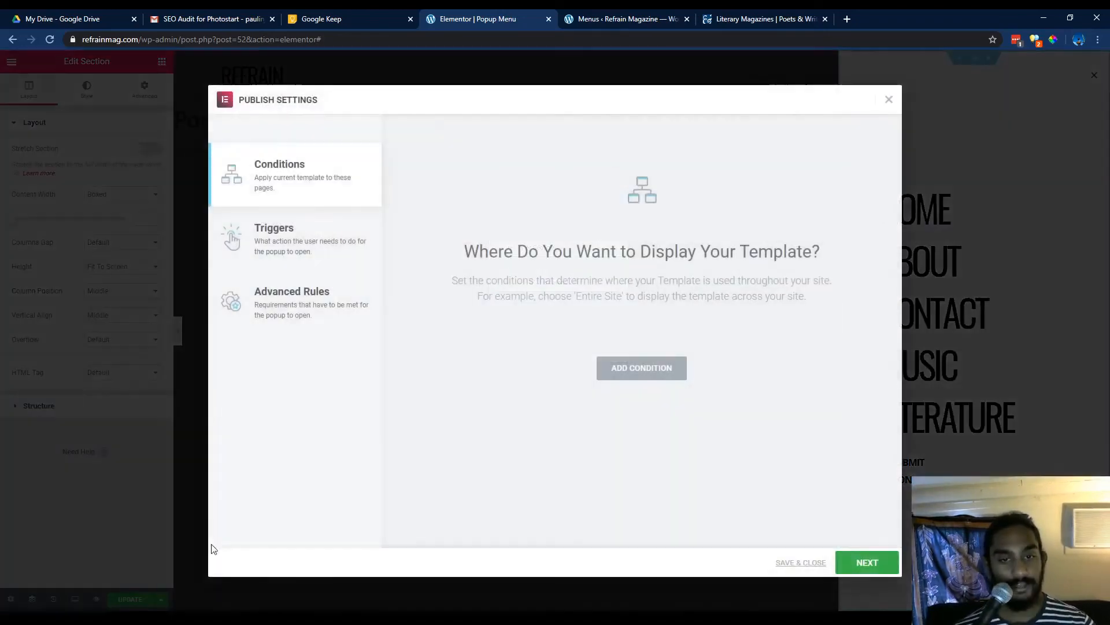
left_click(804, 564)
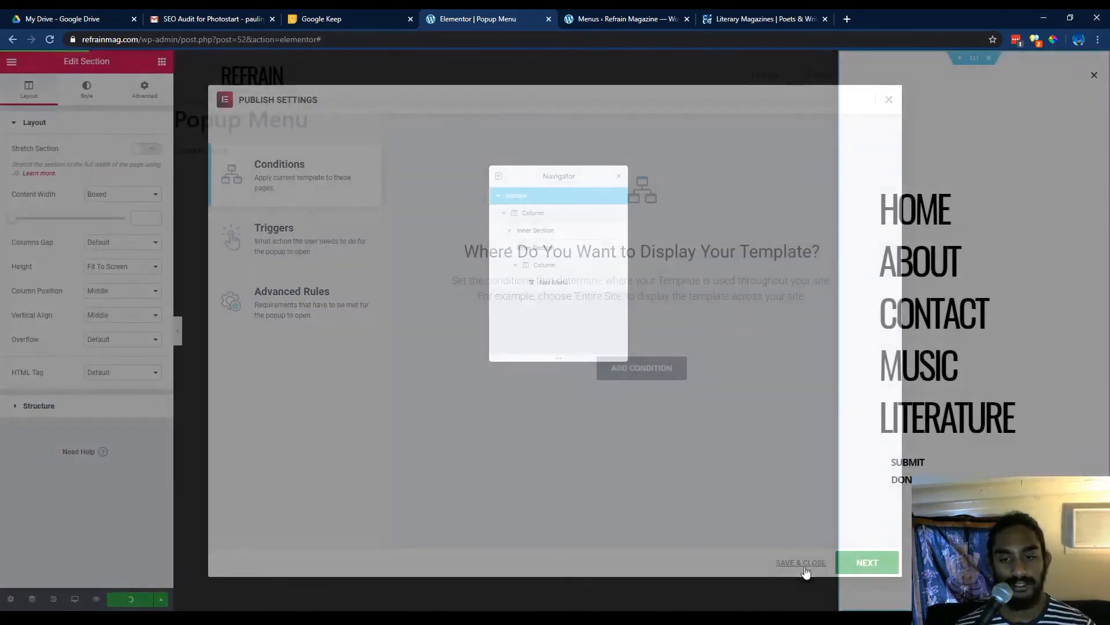
Switch to mobile preview and set the main navigation menu's mobile dropdown breakpoint to None.
left_click(72, 602)
left_click(79, 570)
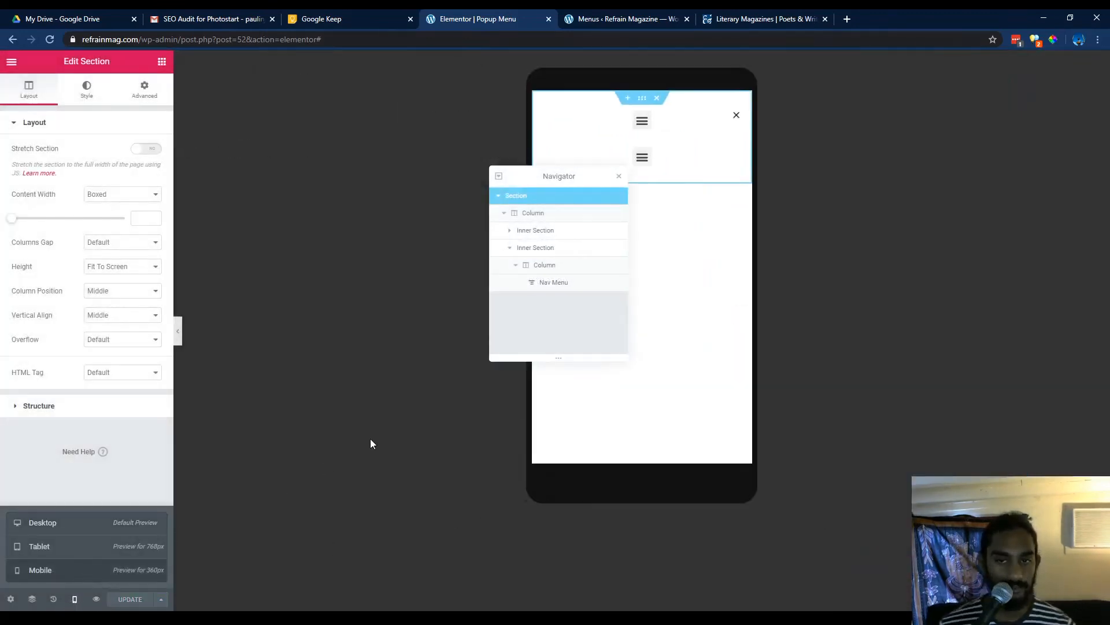
left_click_drag(607, 178, 404, 182)
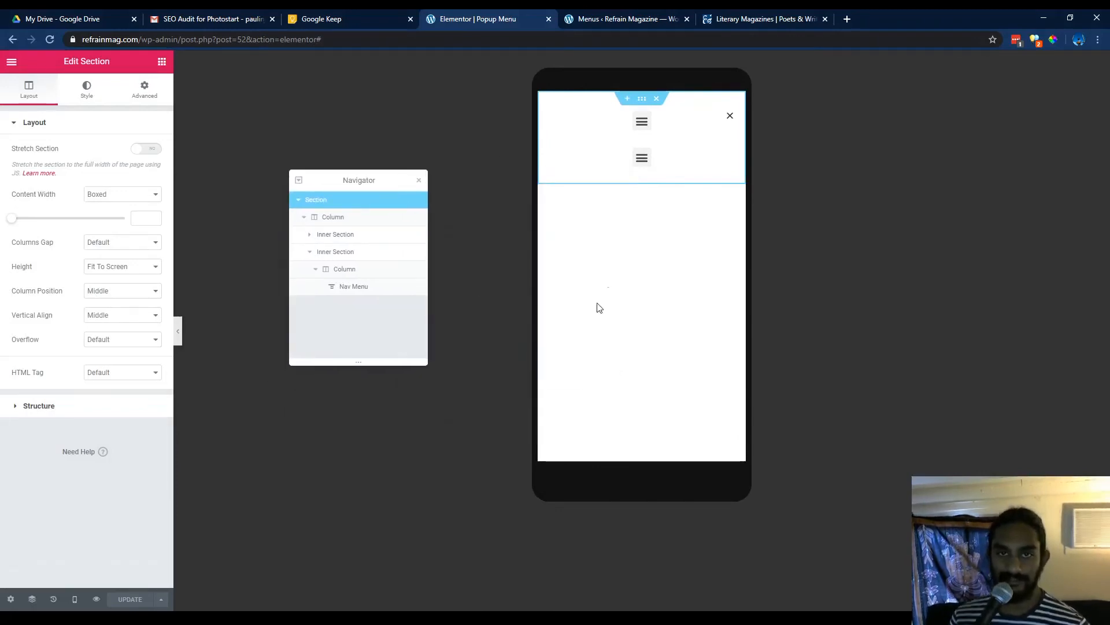
left_click(707, 117)
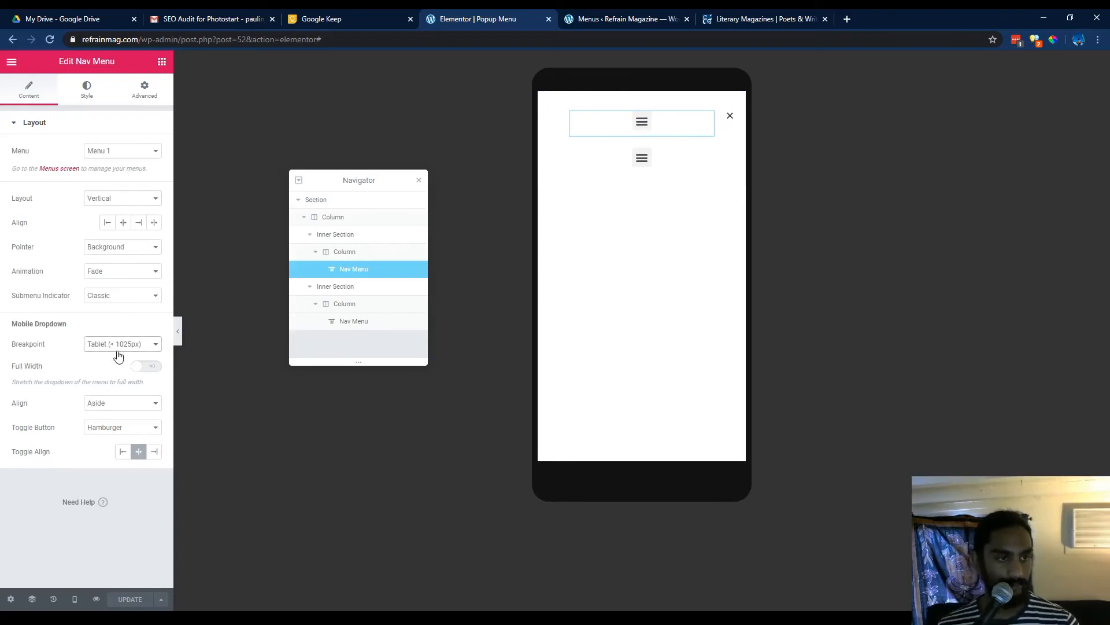
left_click(118, 378)
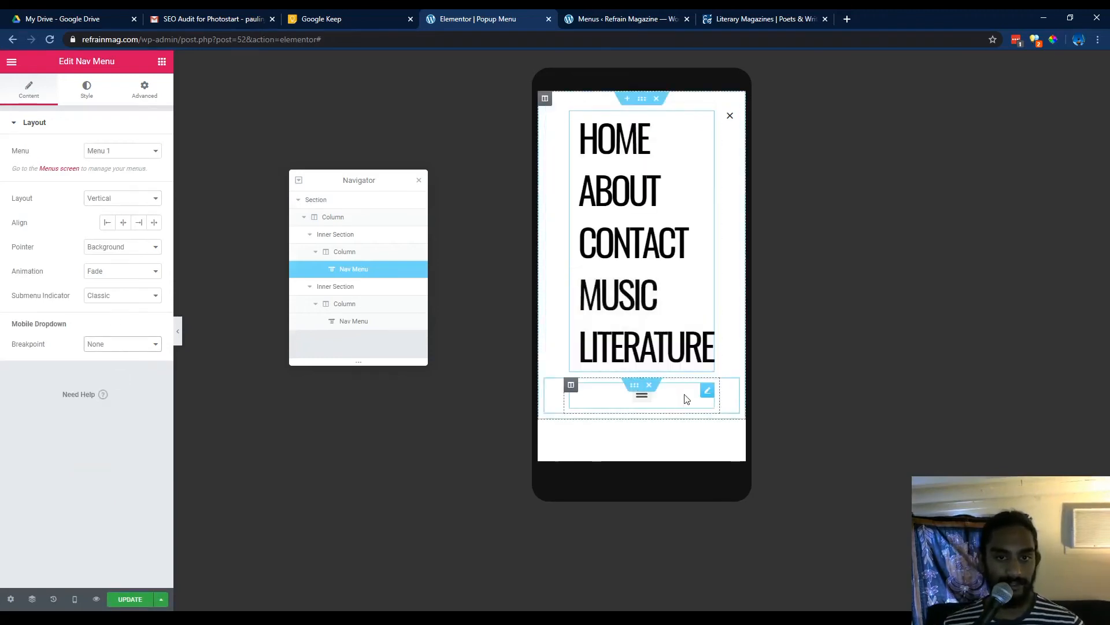
Set the SUBMIT/DONATE menu's mobile dropdown breakpoint to None as well.
left_click(593, 394)
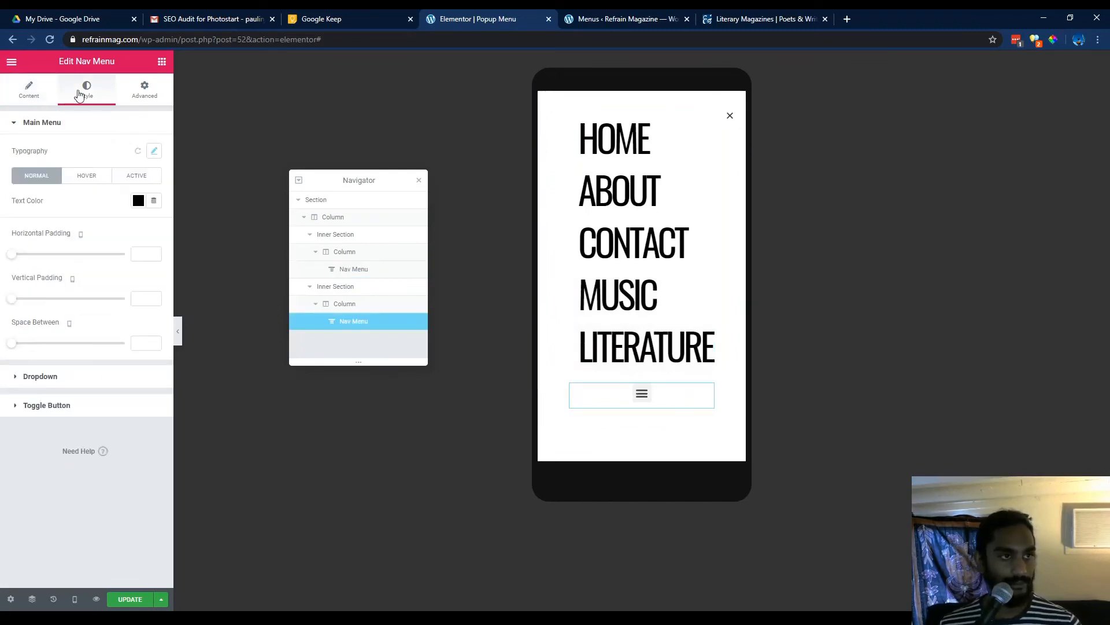
left_click(45, 88)
left_click(124, 319)
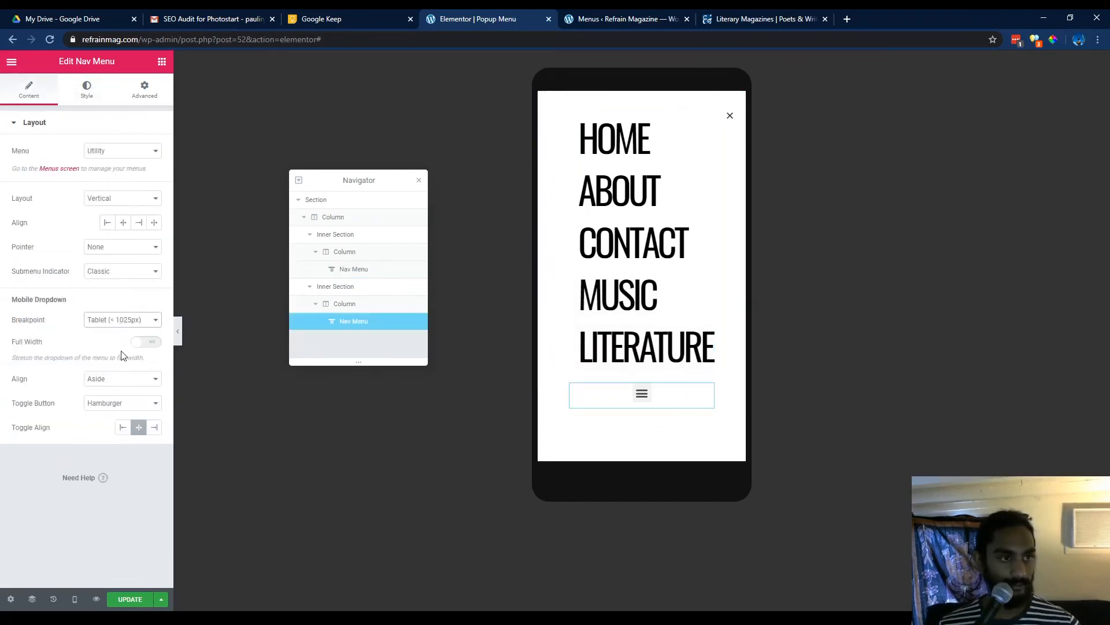
left_click(118, 378)
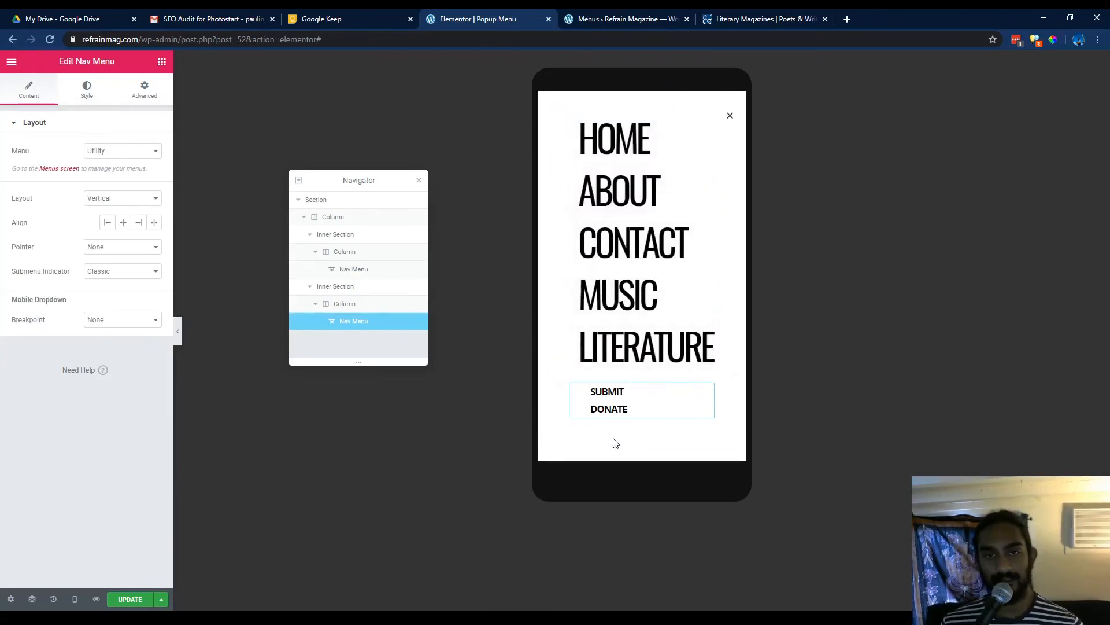
Save the popup template again and close the publish settings.
left_click(128, 599)
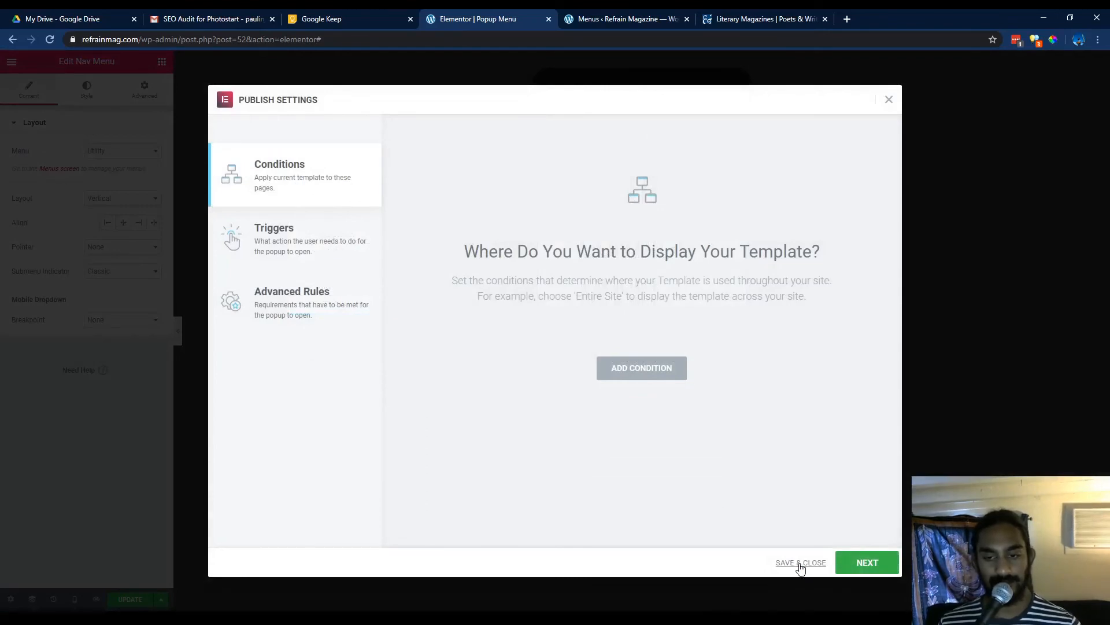
left_click(801, 564)
Open the live site in a new tab and edit its Main Header with Elementor.
left_click(606, 16)
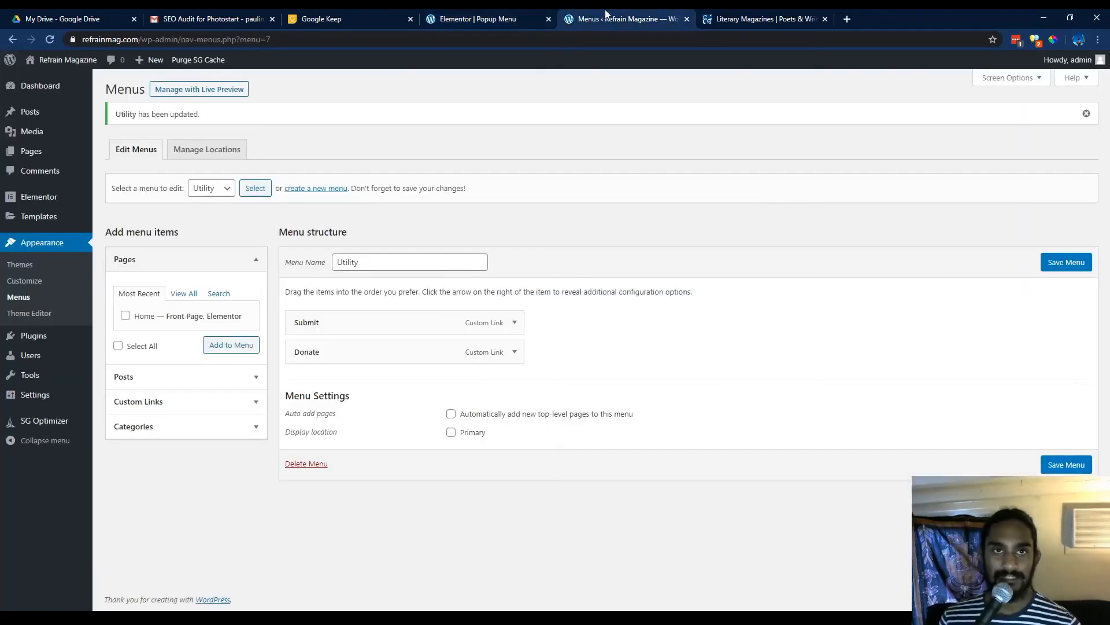
mouse_move(77, 59)
middle_click(79, 80)
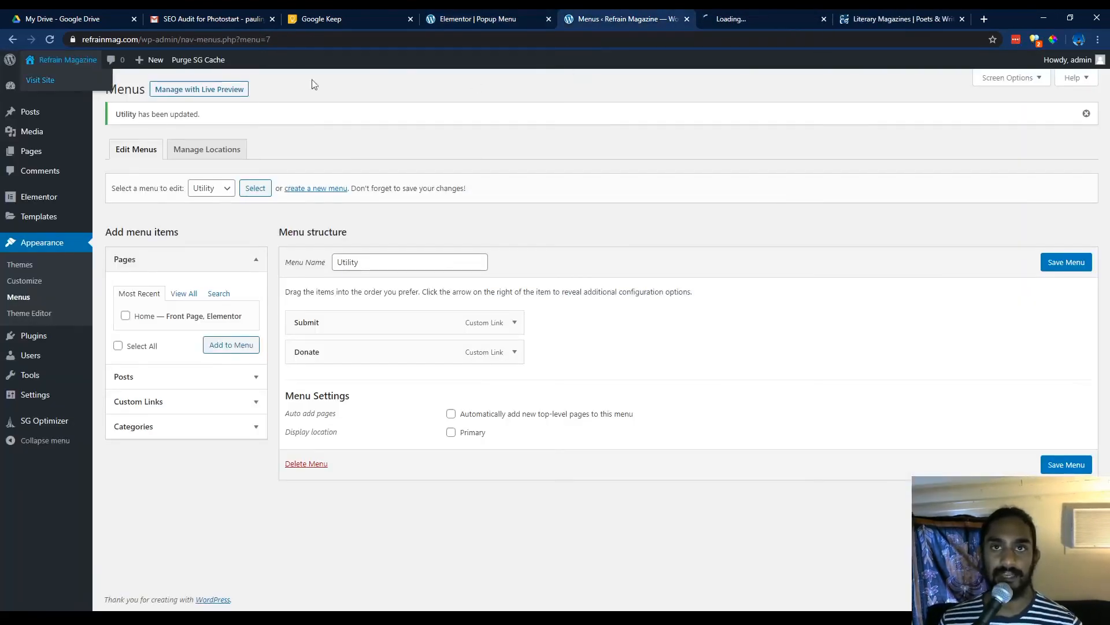
left_click(766, 18)
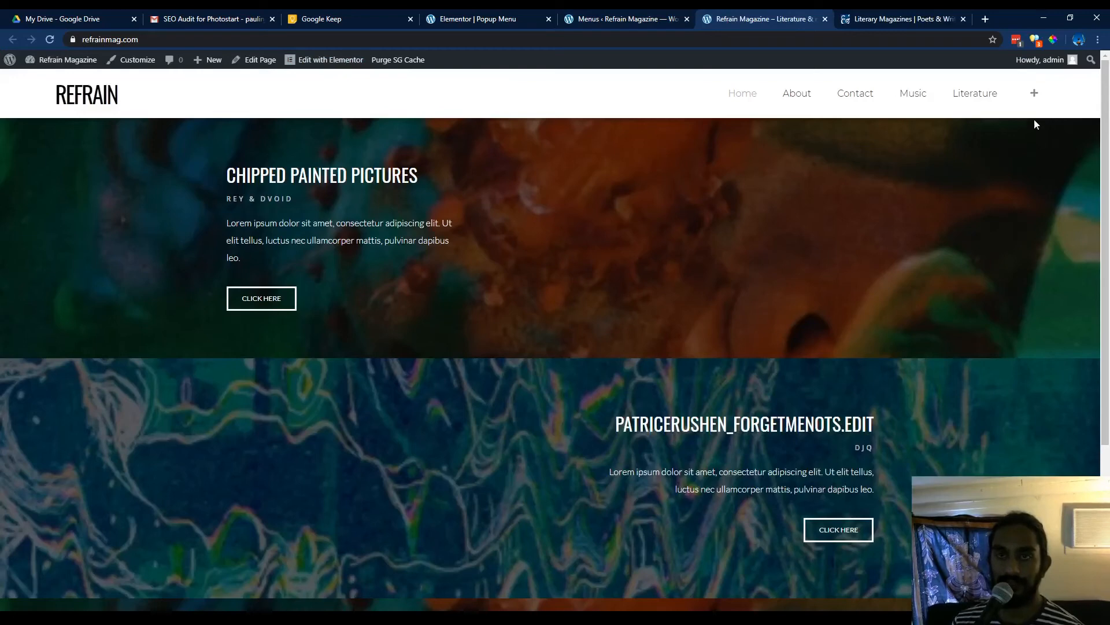
left_click(310, 82)
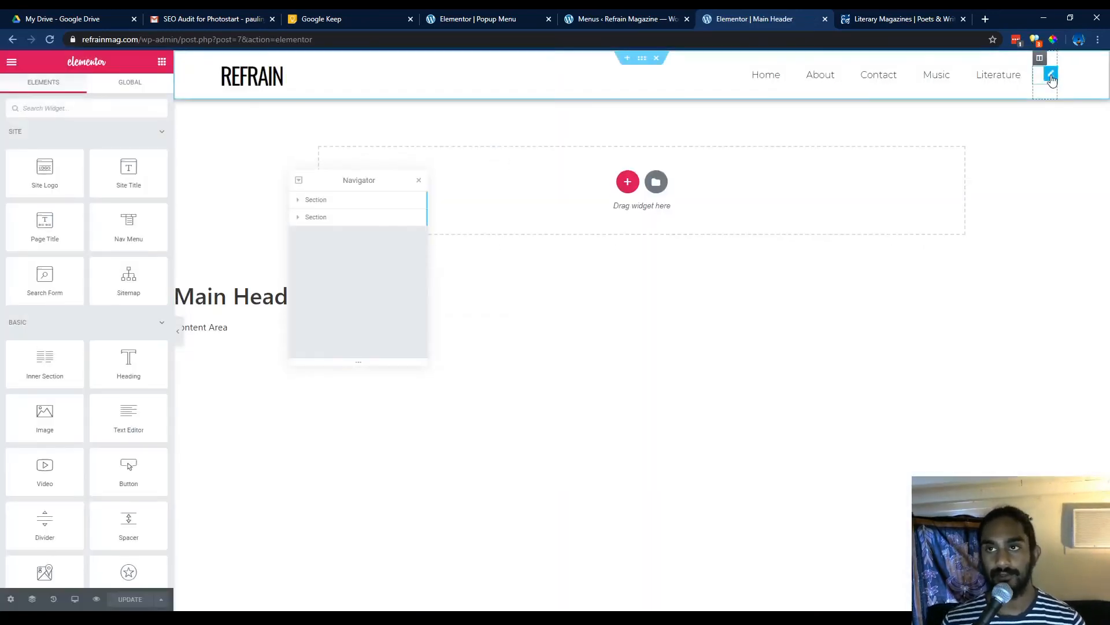
Reset the header plus icon's link and assign the Popup dynamic tag to it.
left_click(1052, 75)
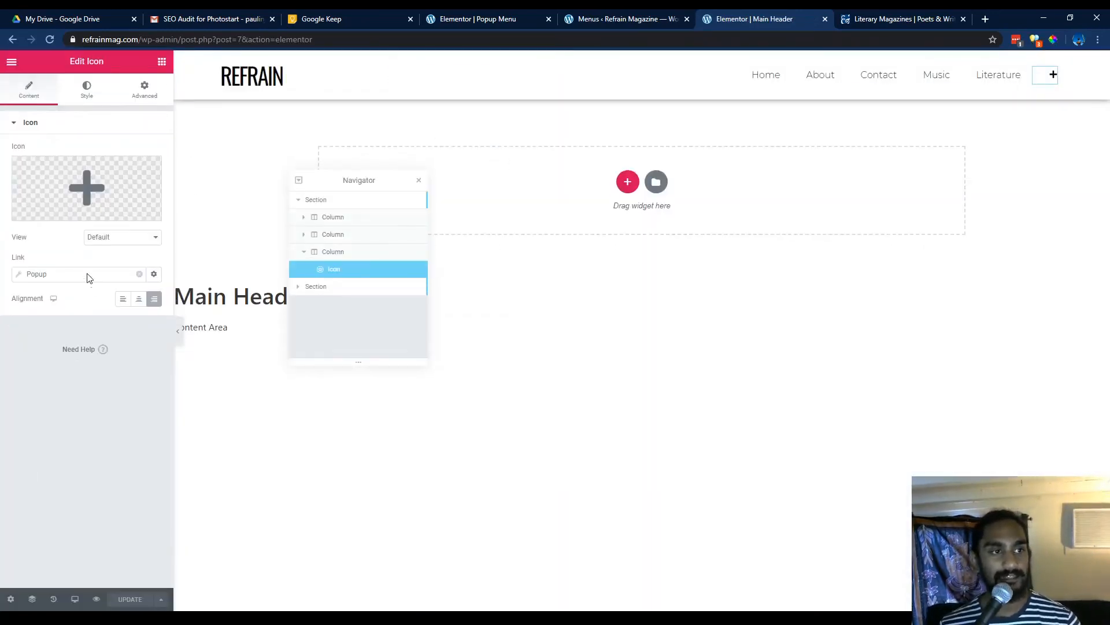
left_click(139, 274)
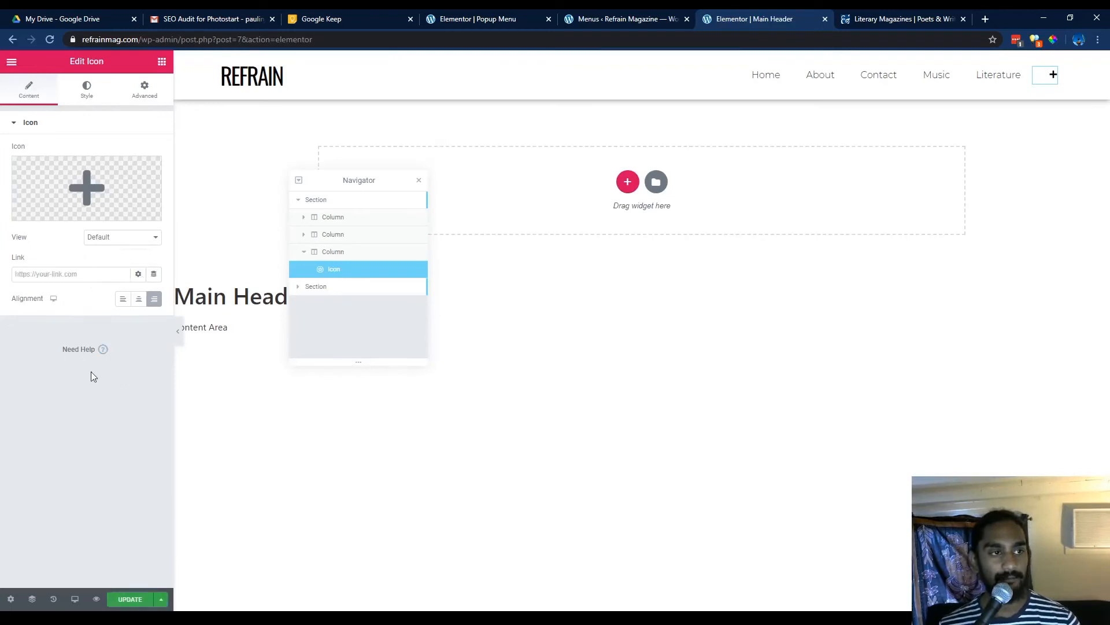
left_click(139, 274)
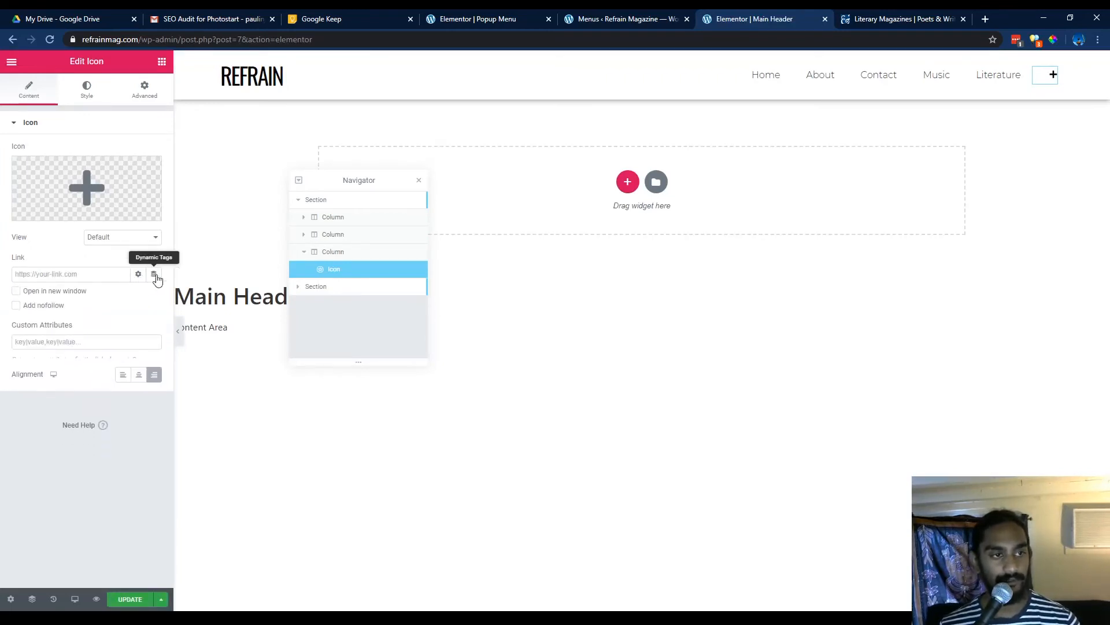
left_click(154, 274)
scroll(119, 342, "down", 3)
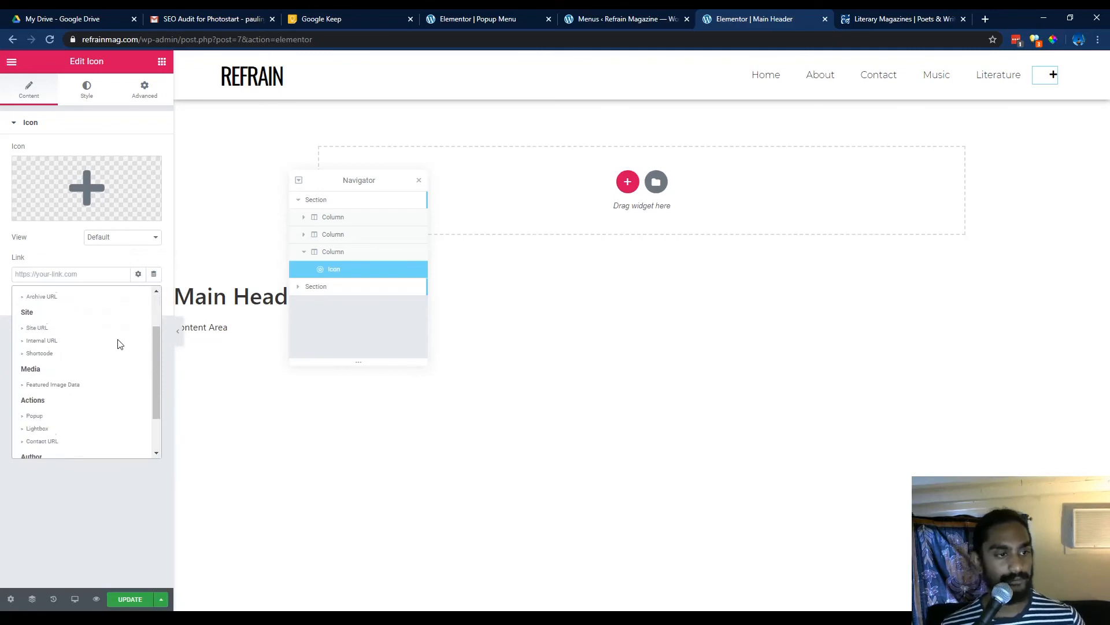
scroll(119, 343, "down", 1)
left_click(46, 362)
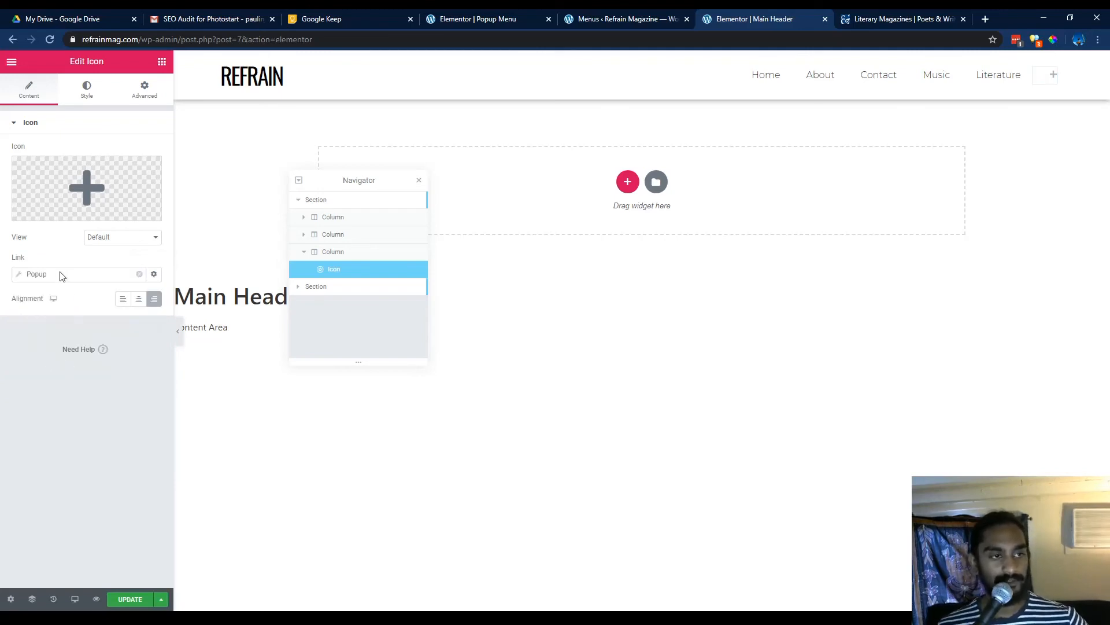
Choose the Popup Menu template for the icon's Open Popup action and update the header.
left_click(61, 275)
left_click(94, 363)
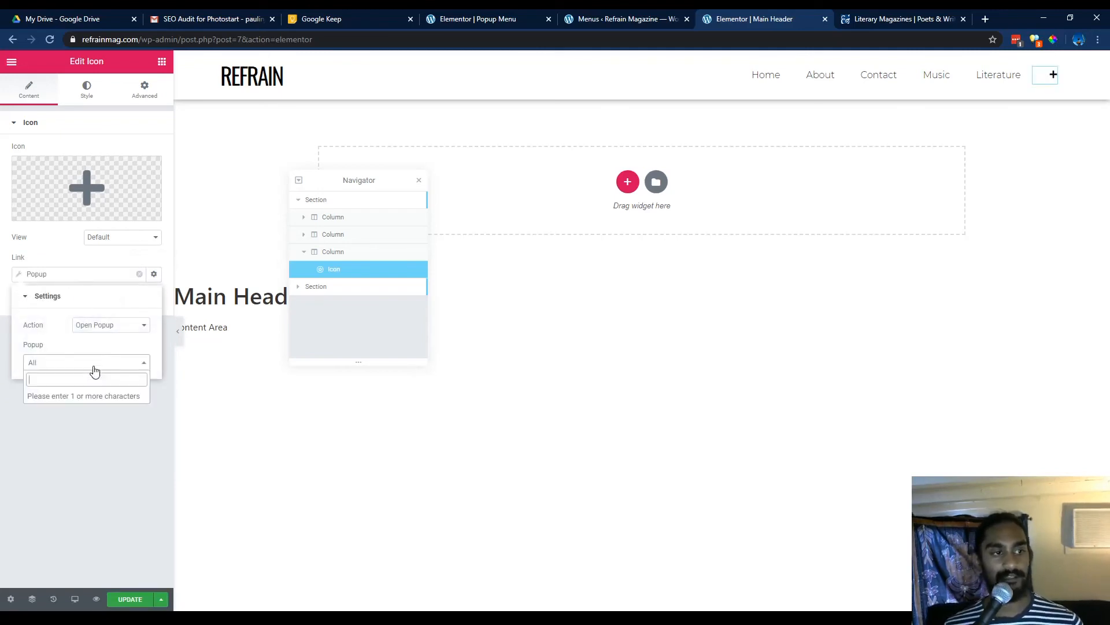
left_click(89, 380)
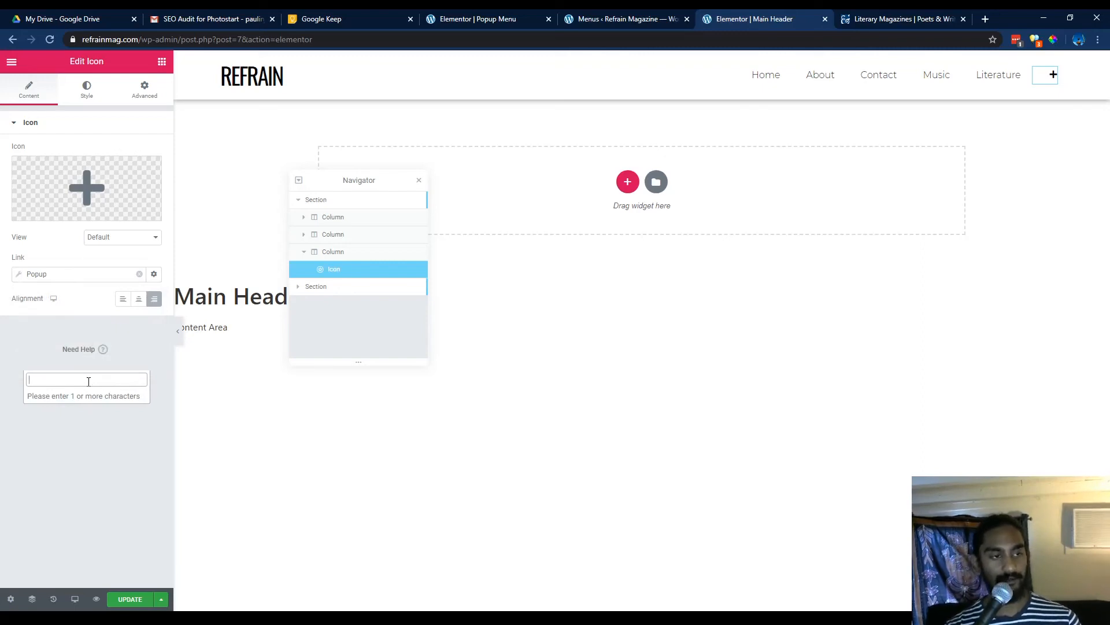
type("pop")
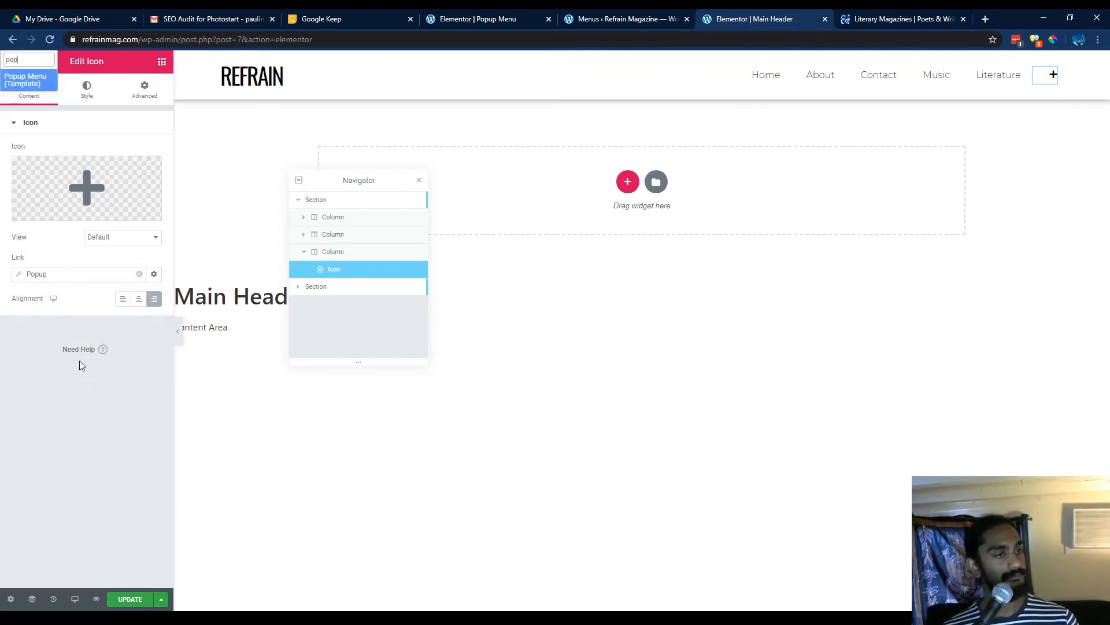
left_click(22, 85)
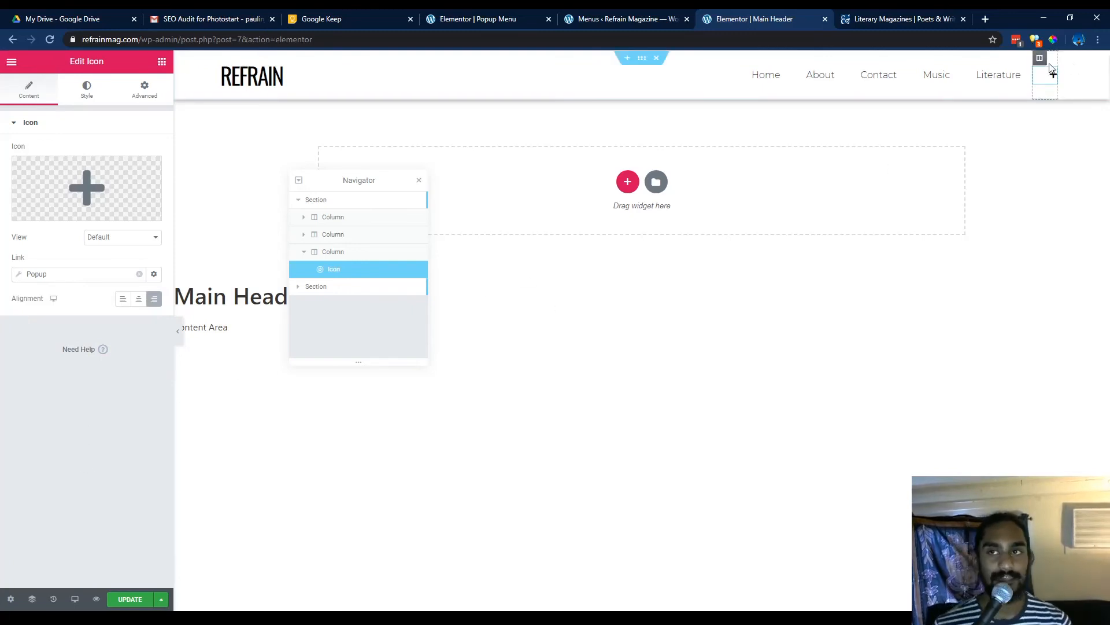
left_click(116, 595)
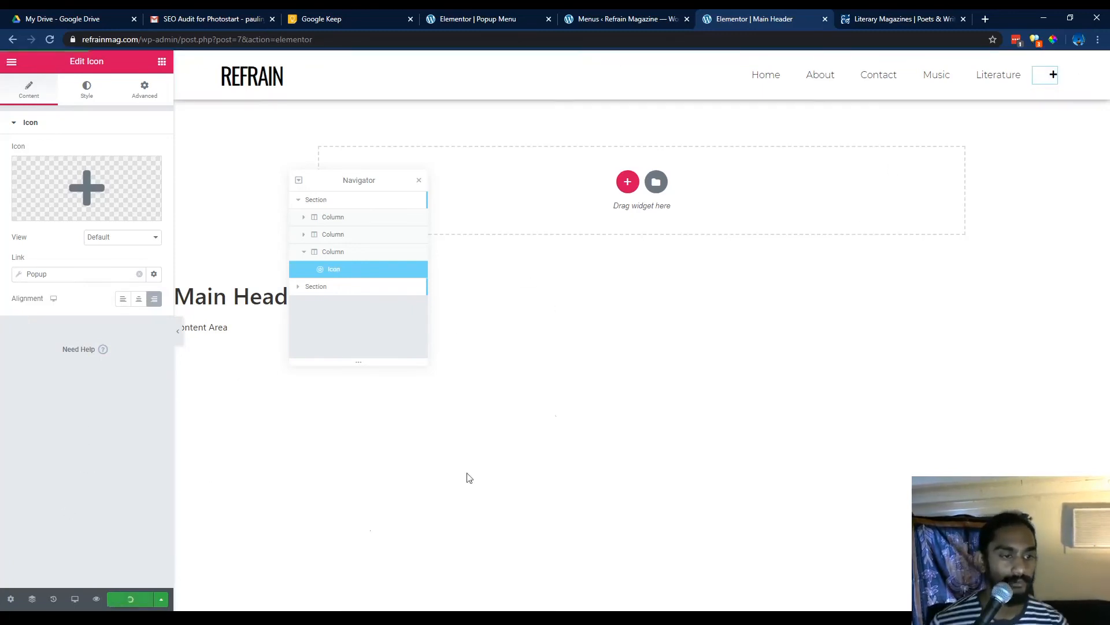
Select the header's nav menu, set its Animation to None, and update the header.
left_click(1003, 76)
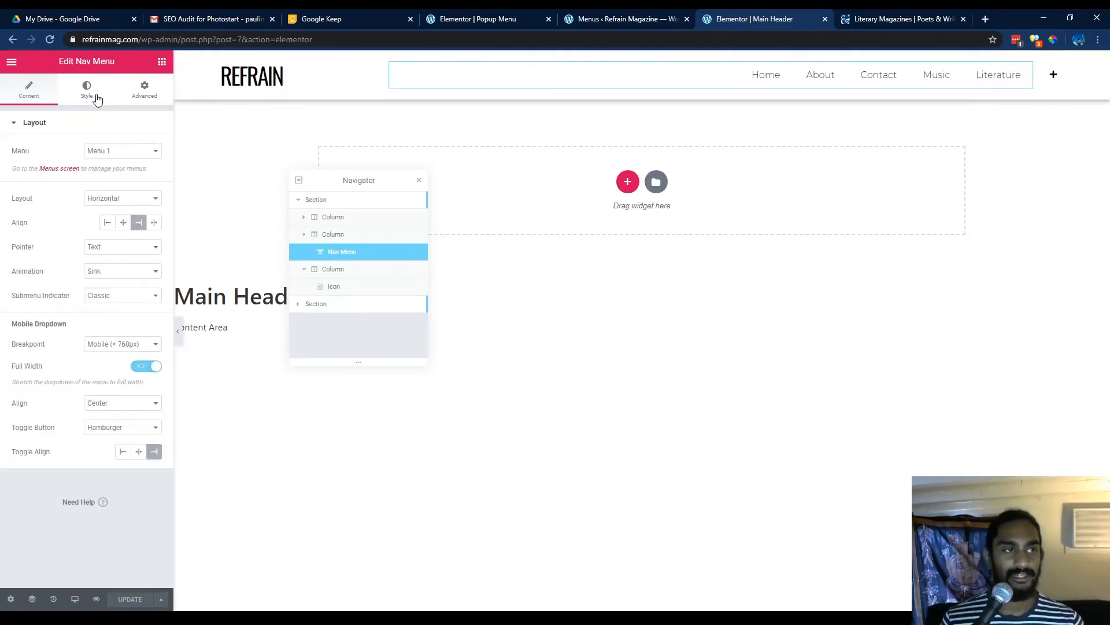
left_click(97, 98)
left_click(41, 97)
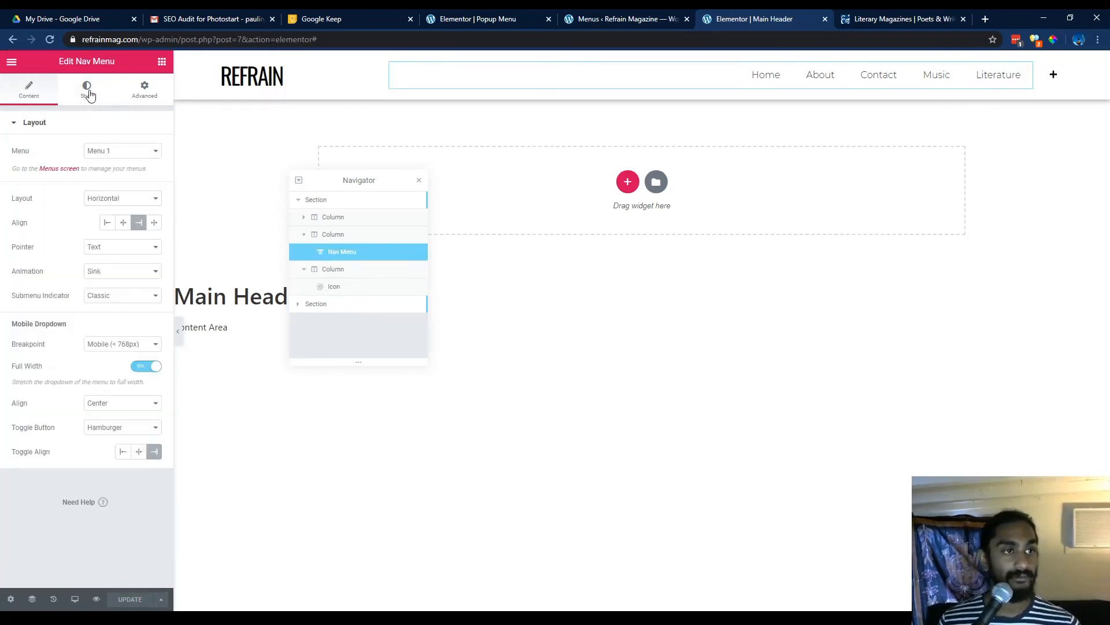
left_click(88, 92)
left_click(15, 96)
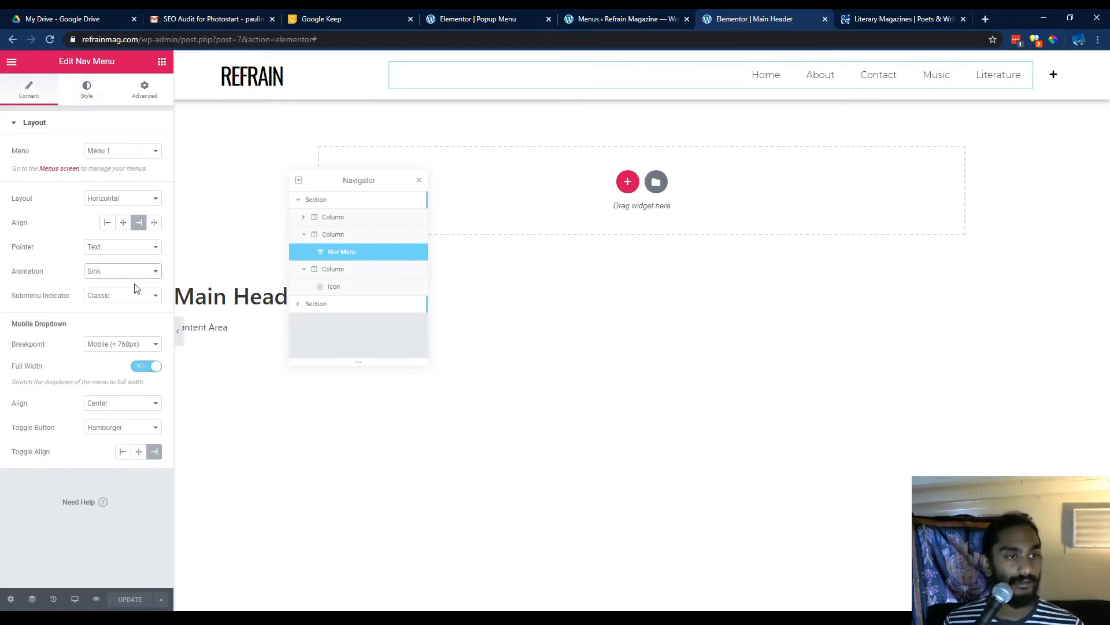
left_click(116, 343)
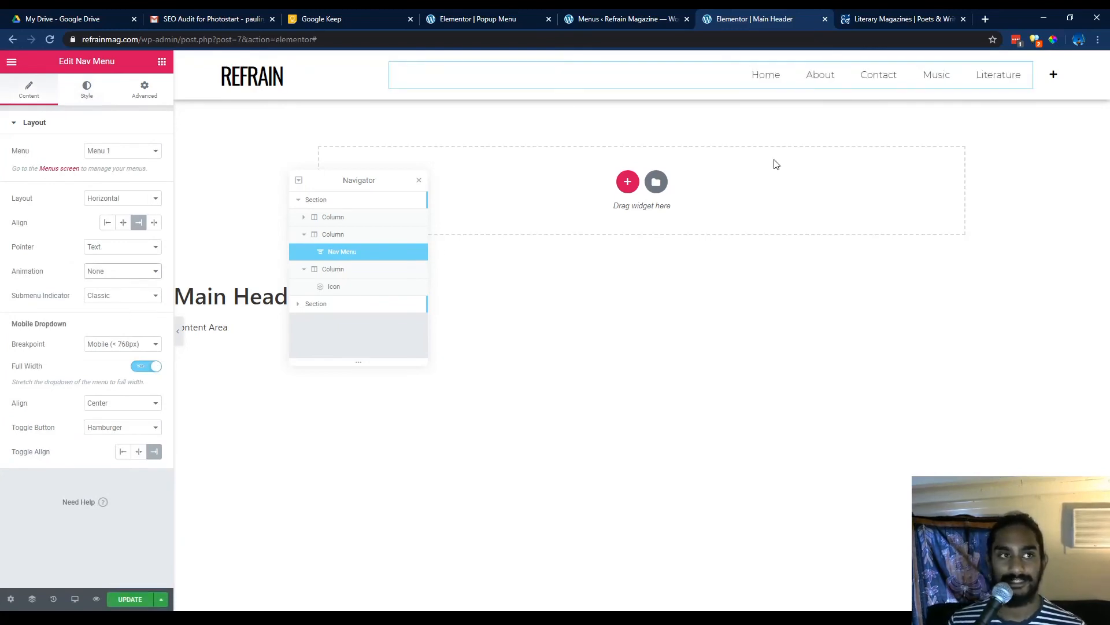
left_click(132, 600)
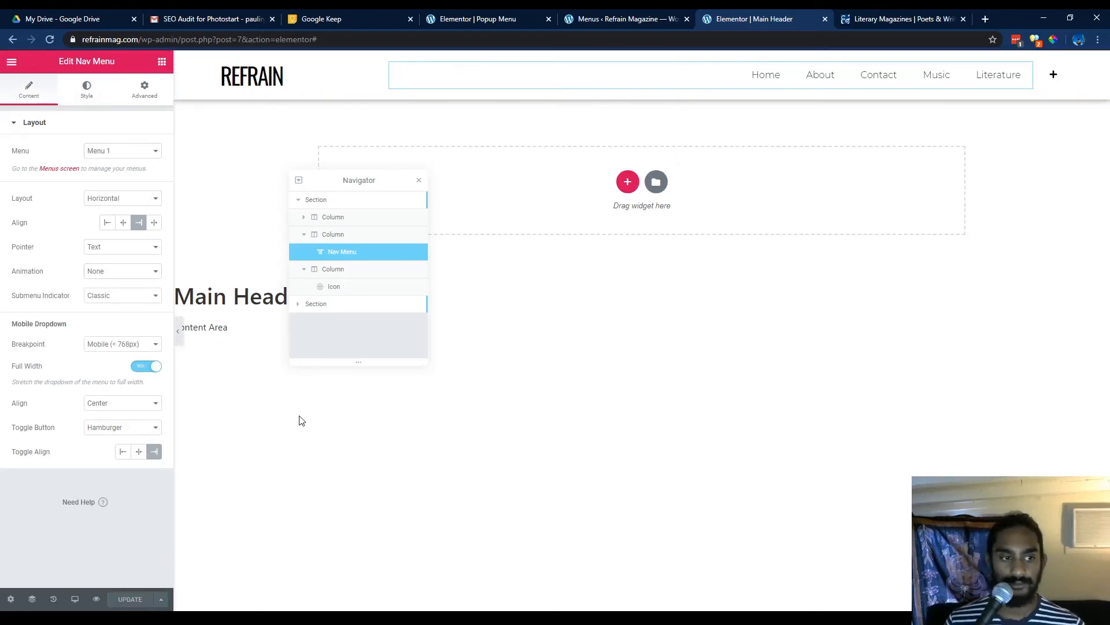
Open the live Refrain Magazine homepage in a new tab.
left_click(625, 19)
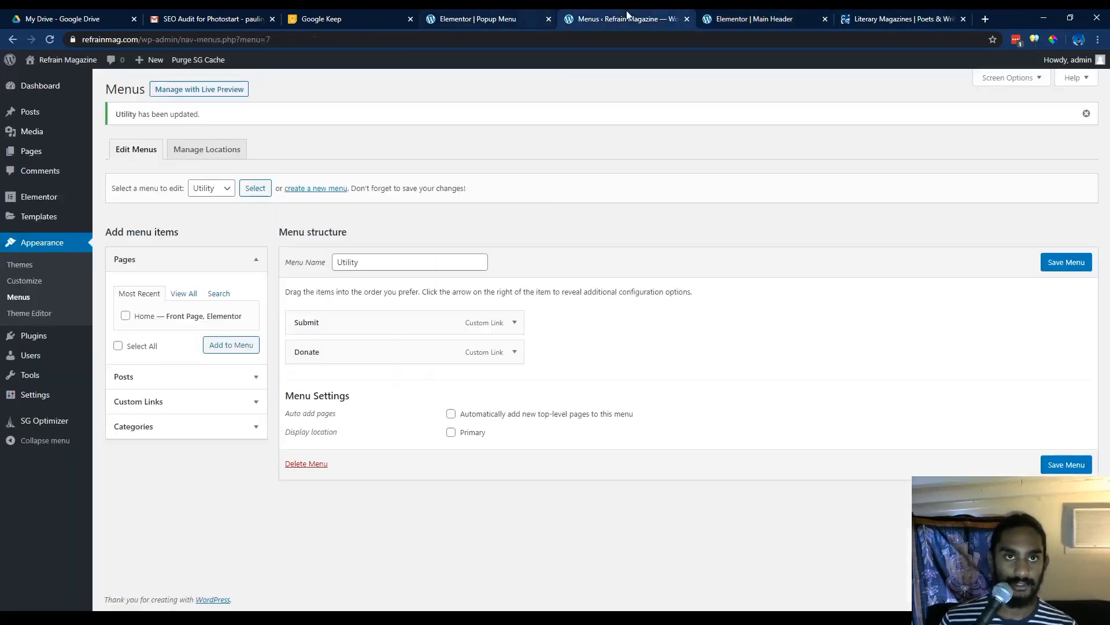
middle_click(53, 81)
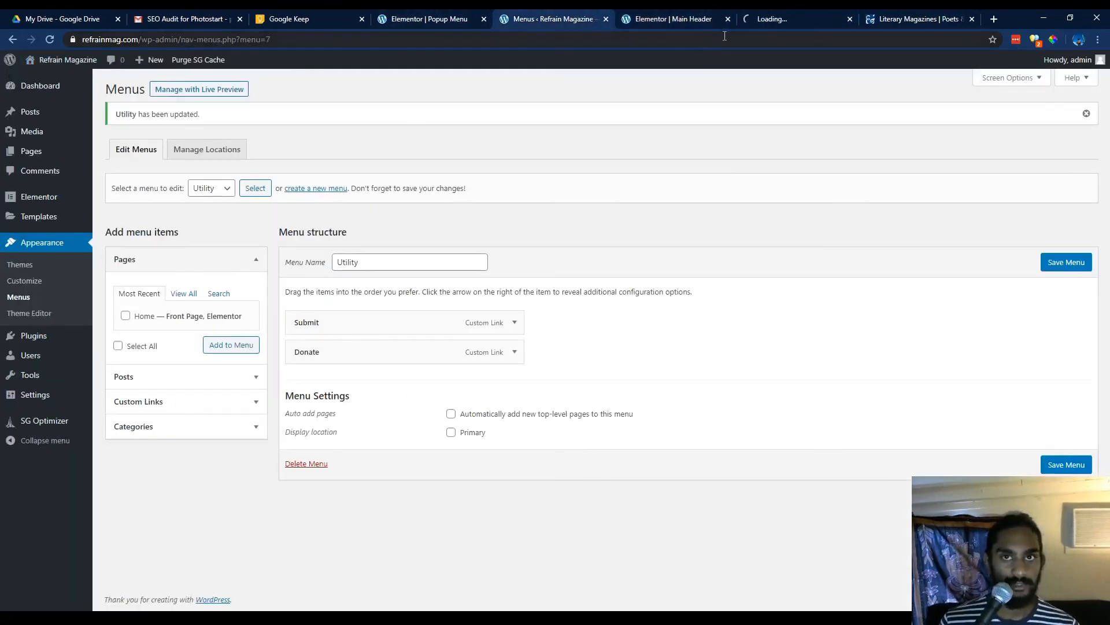
left_click(772, 20)
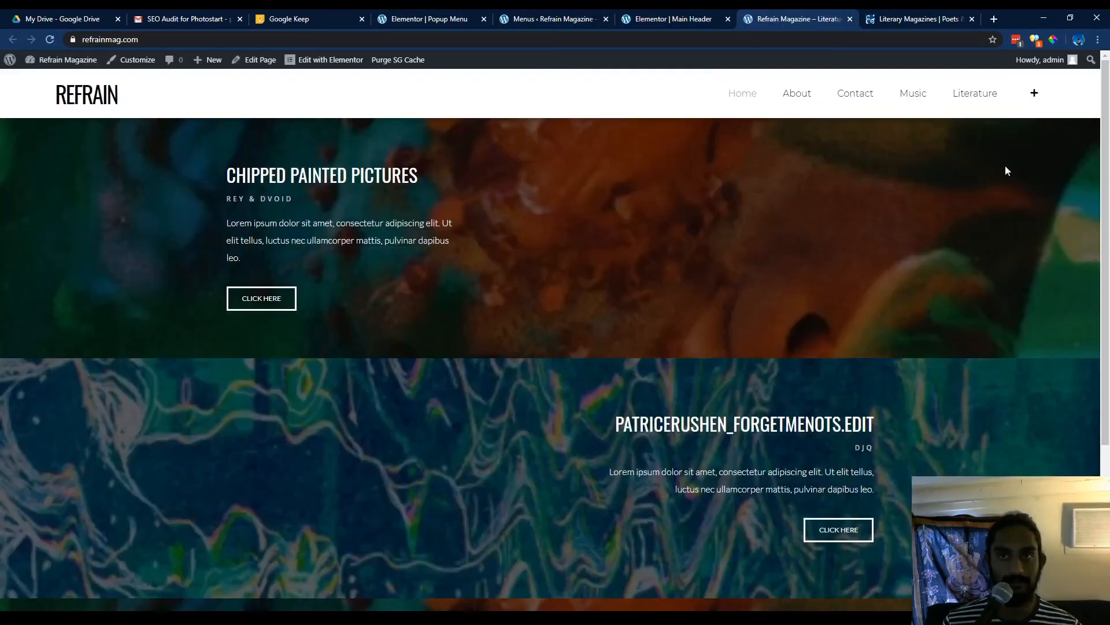
Test the header plus icon on the live site by opening and closing the popup menu several times.
left_click(1033, 94)
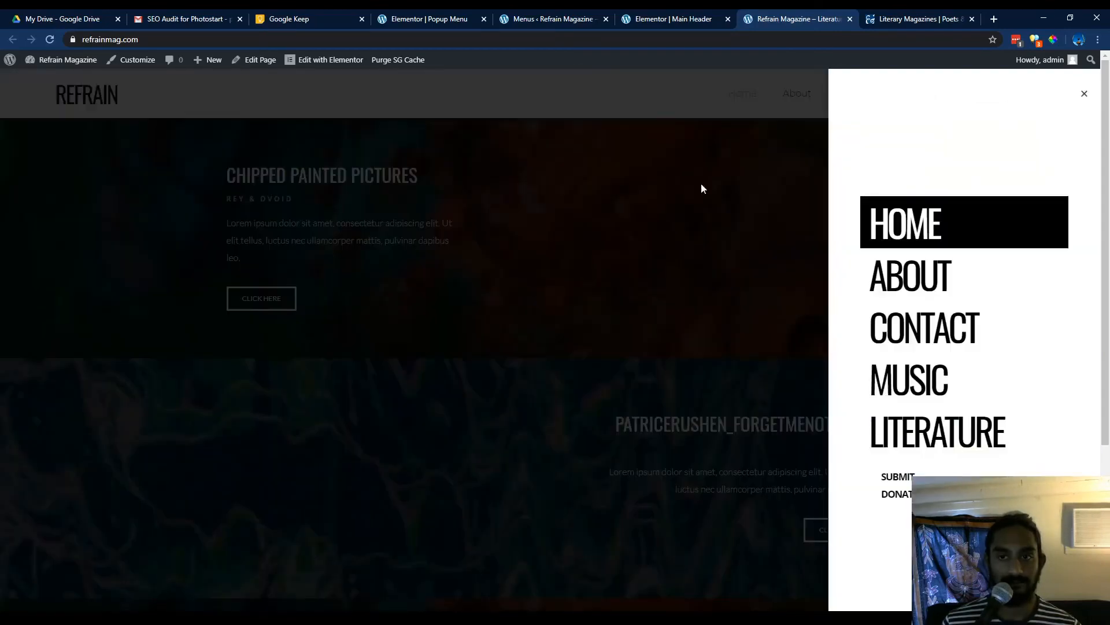
left_click(1085, 96)
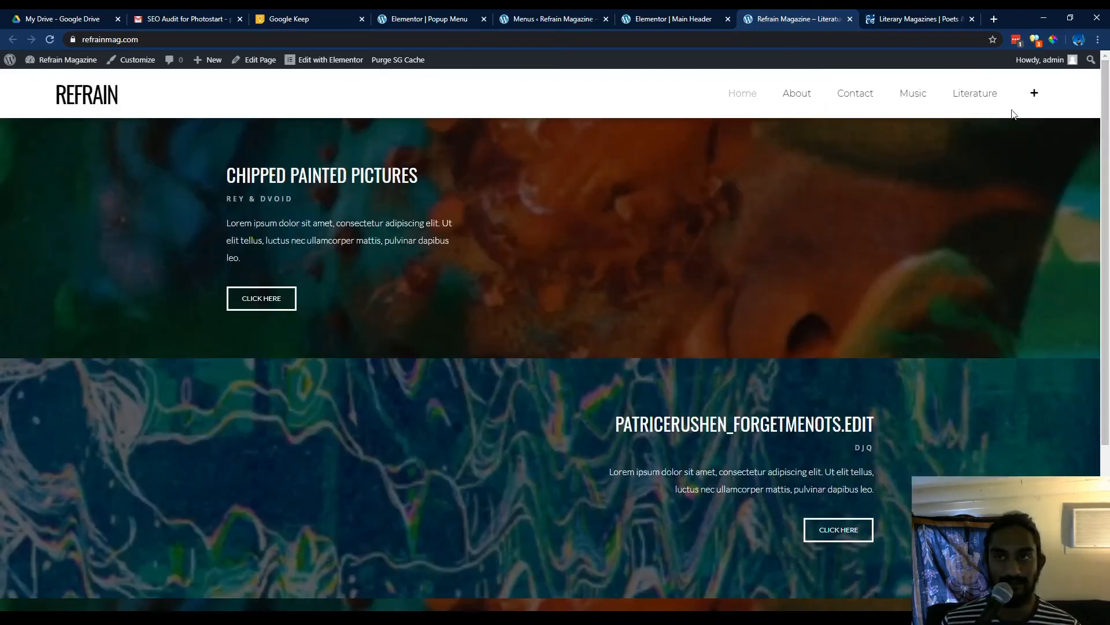
left_click(1035, 94)
left_click(1085, 97)
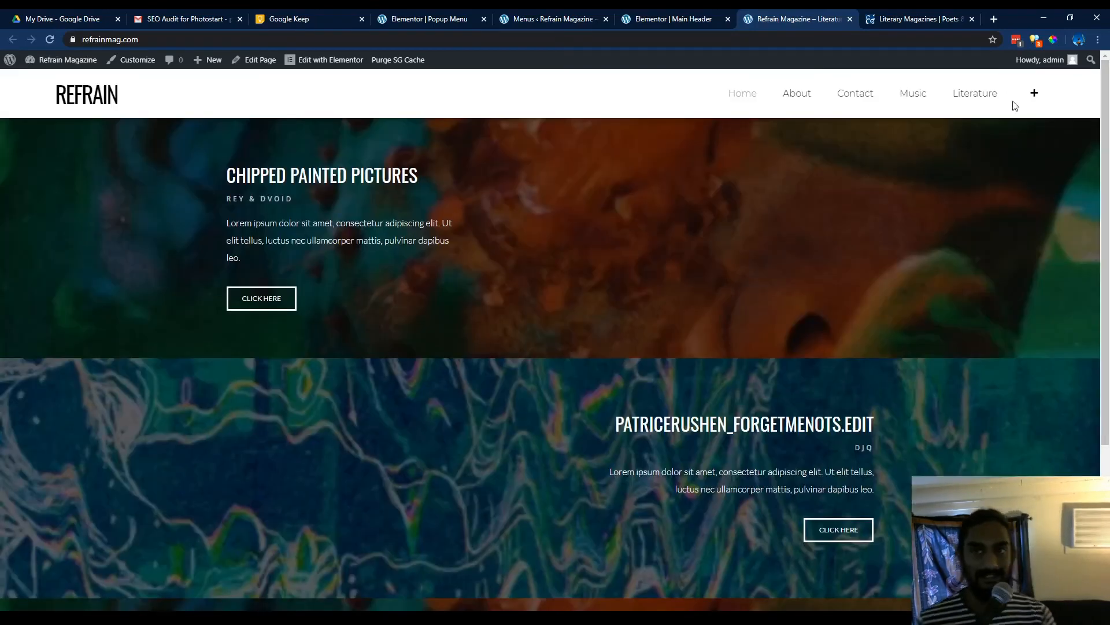
left_click(1034, 94)
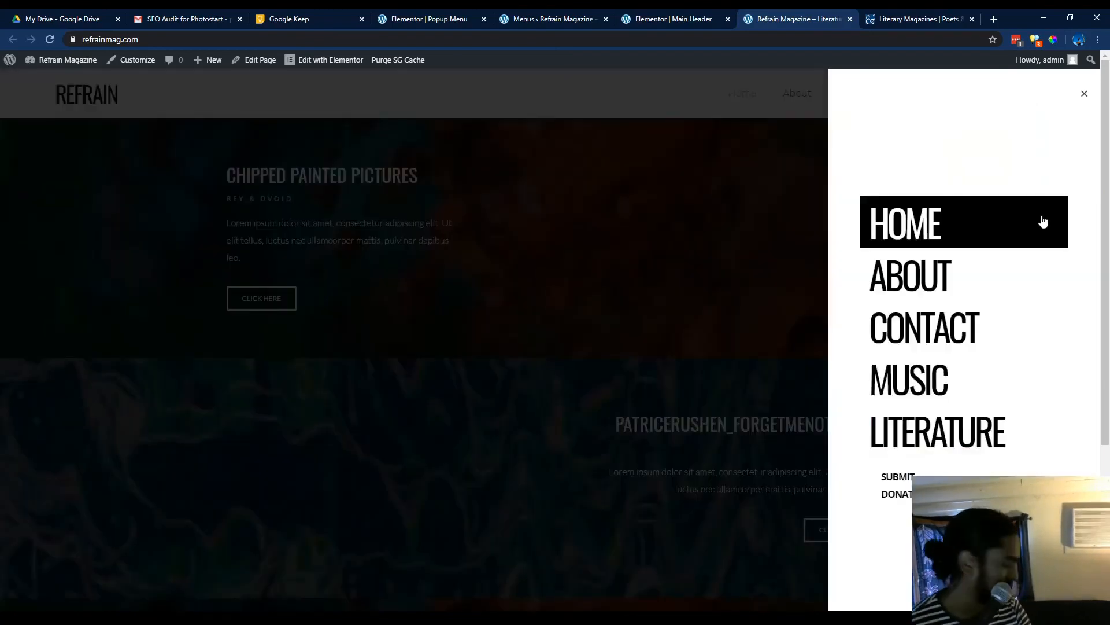
left_click(1083, 97)
mouse_move(302, 66)
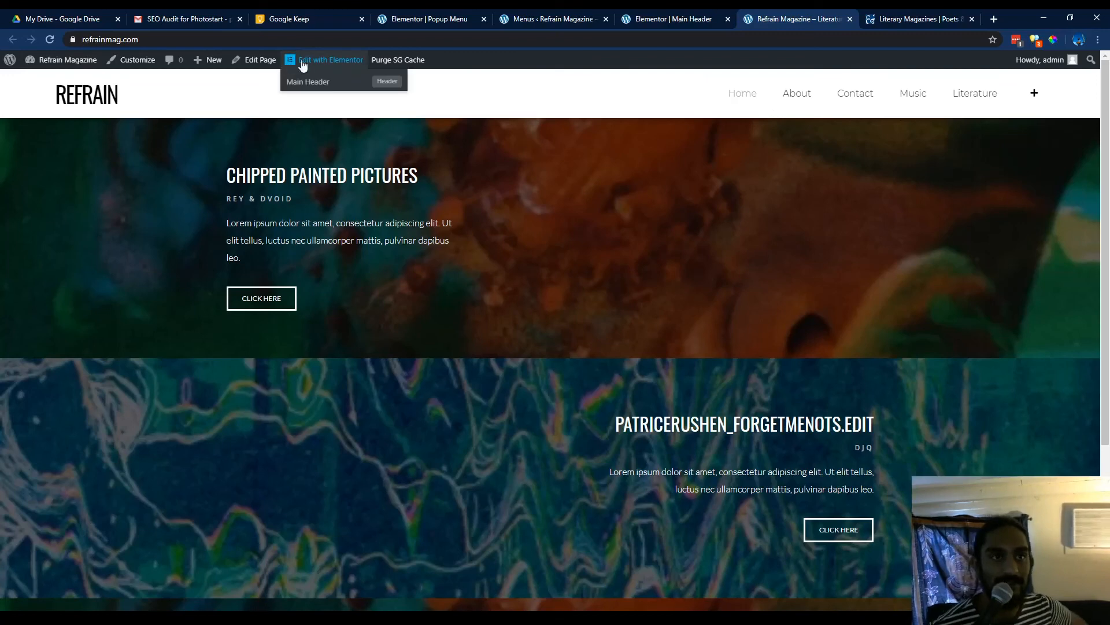
left_click(1034, 93)
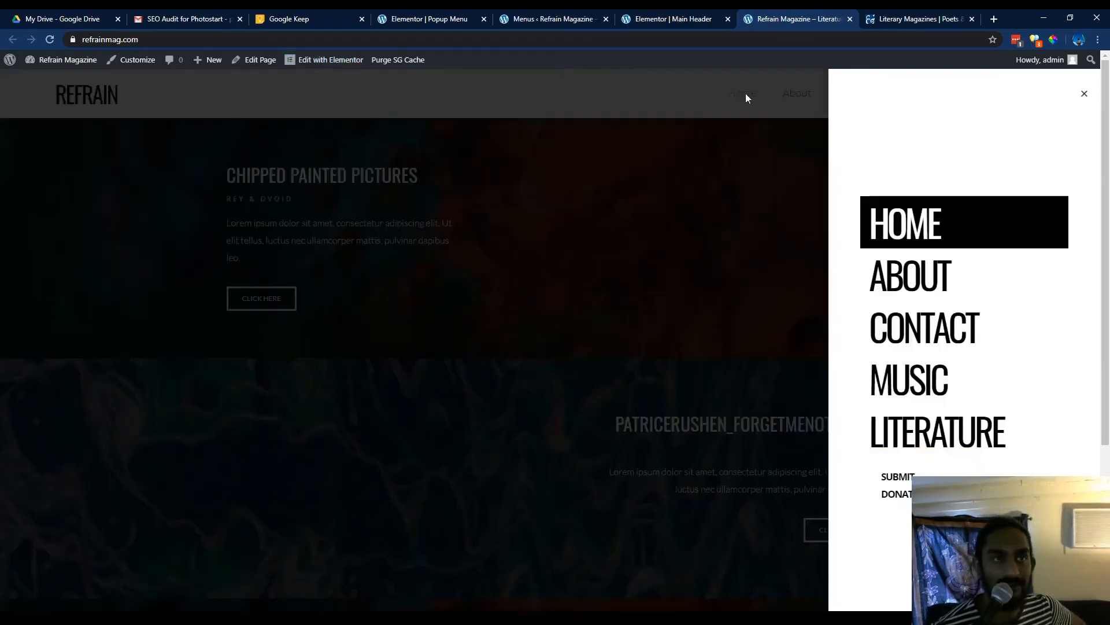
left_click(670, 128)
In the Popup Menu template's settings, set the Entrance Animation to Slide In Left.
left_click(422, 19)
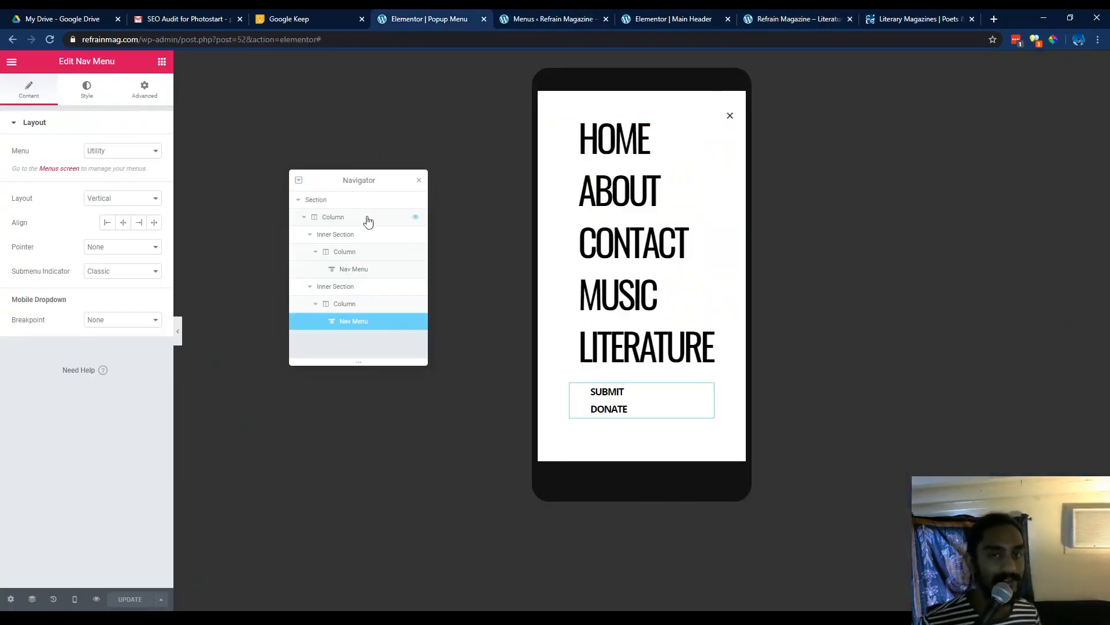
left_click(9, 599)
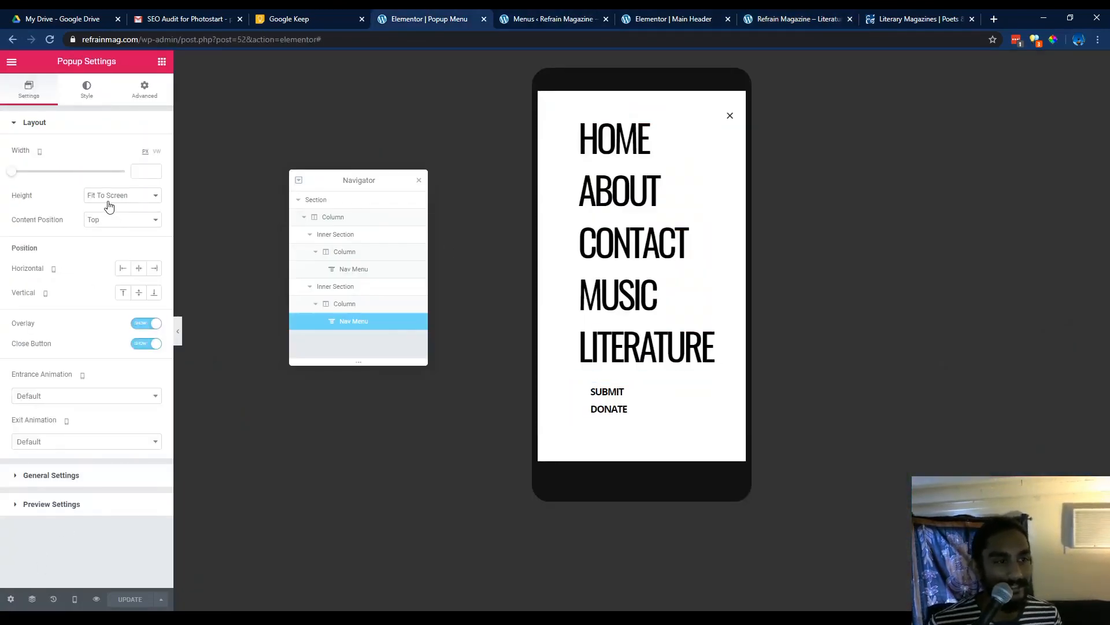
left_click(64, 395)
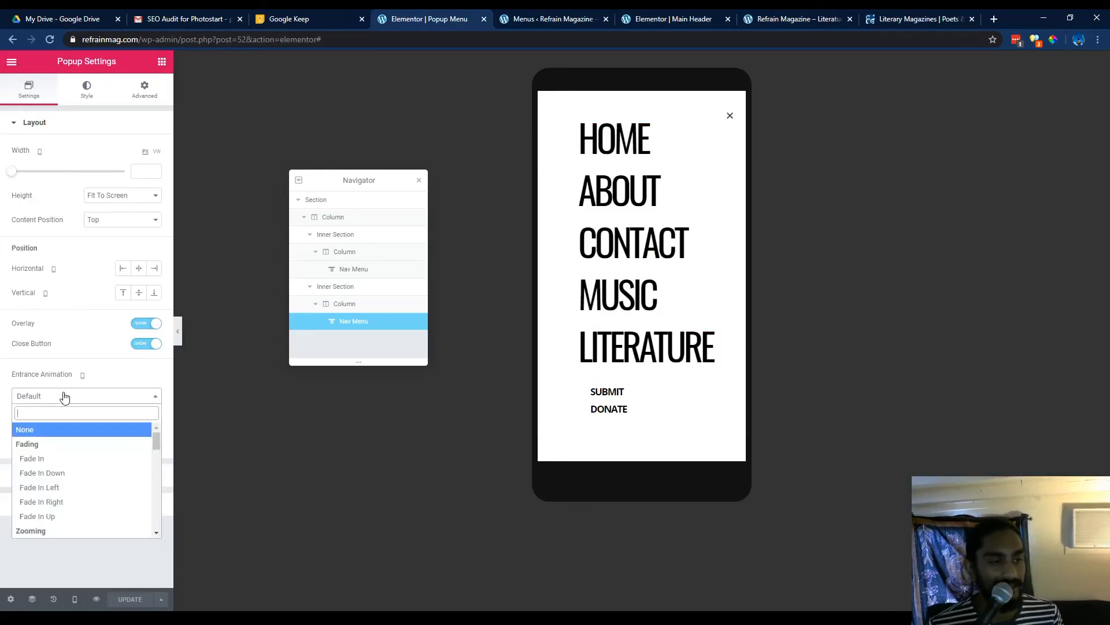
scroll(66, 477, "down", 1)
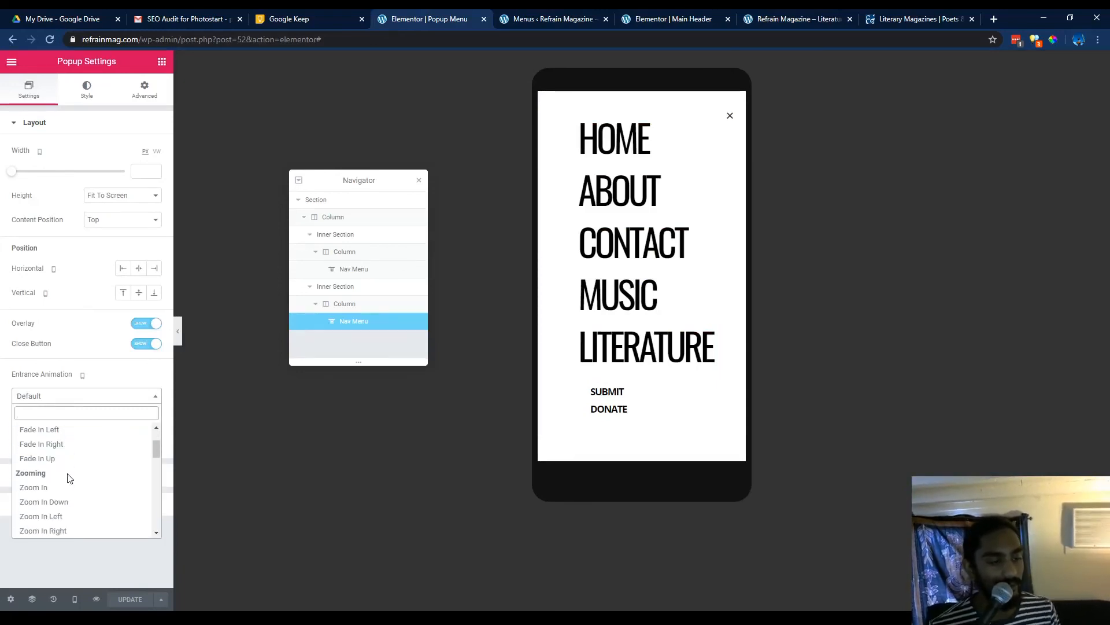
scroll(68, 478, "down", 1)
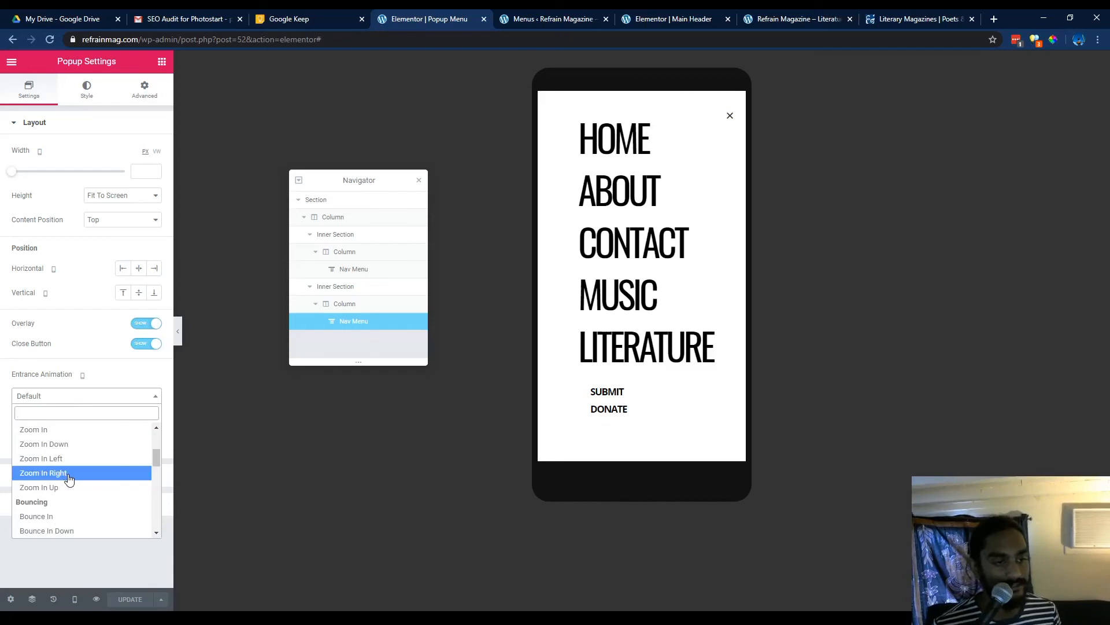
scroll(75, 478, "down", 2)
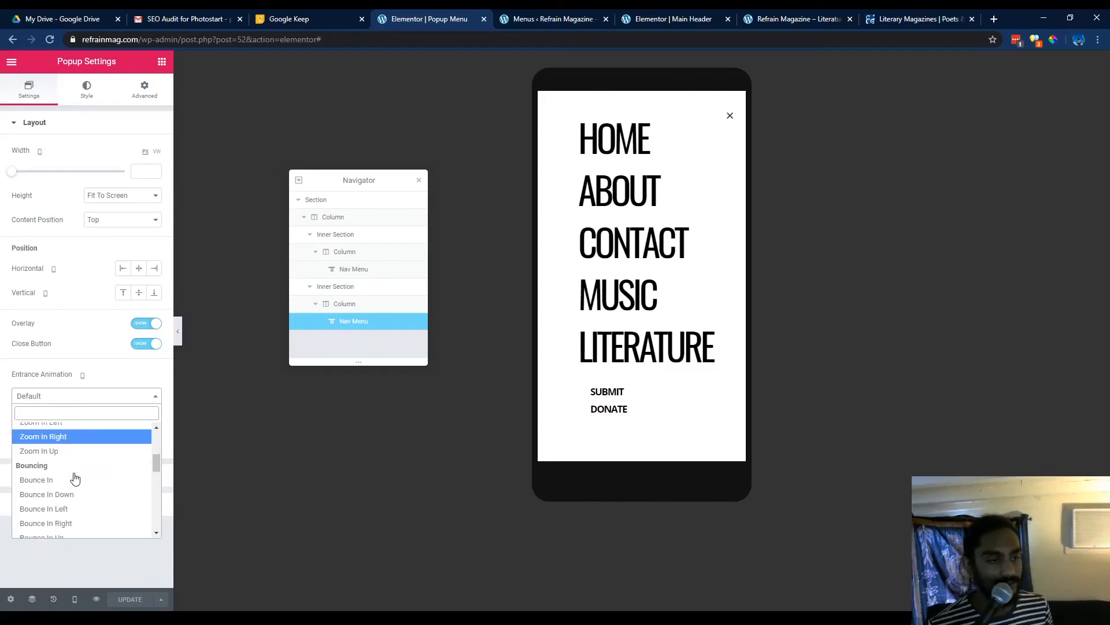
scroll(84, 481, "down", 1)
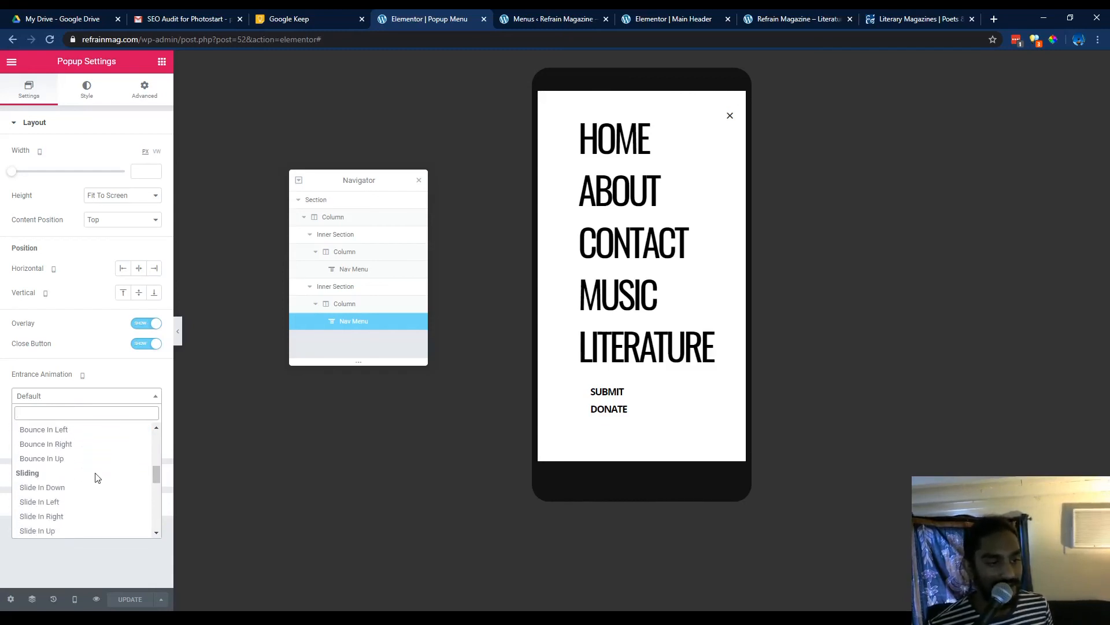
scroll(93, 477, "down", 2)
left_click(74, 446)
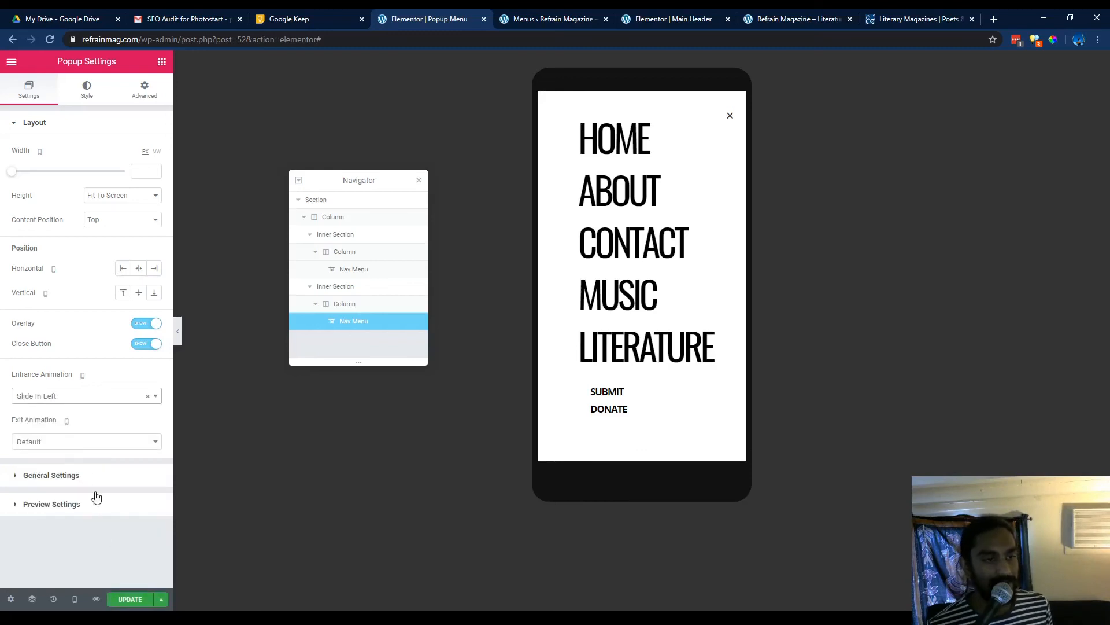
Set the popup's Exit Animation to Slide Out Right and save and close the template update.
left_click(78, 442)
scroll(90, 500, "down", 5)
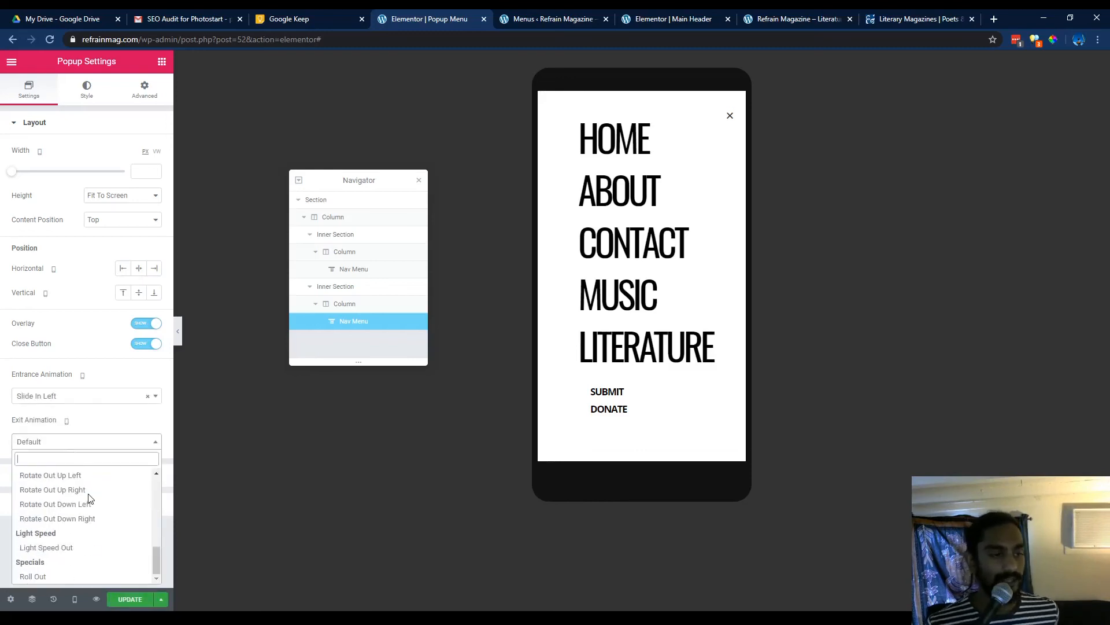
scroll(91, 507, "up", 2)
scroll(91, 508, "up", 4)
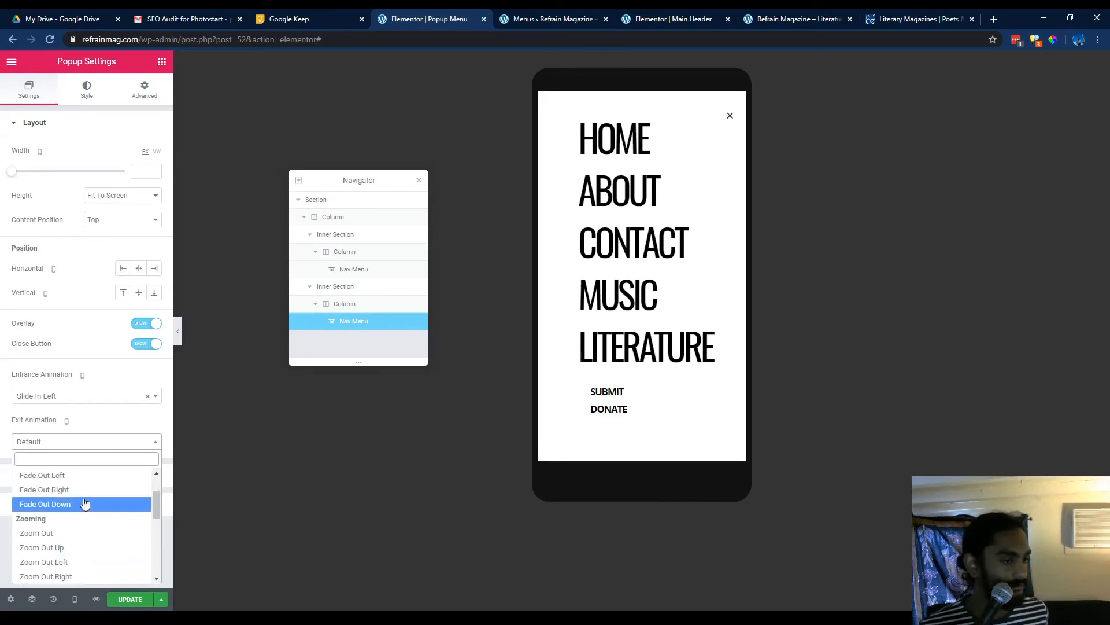
scroll(90, 506, "up", 3)
scroll(84, 505, "down", 10)
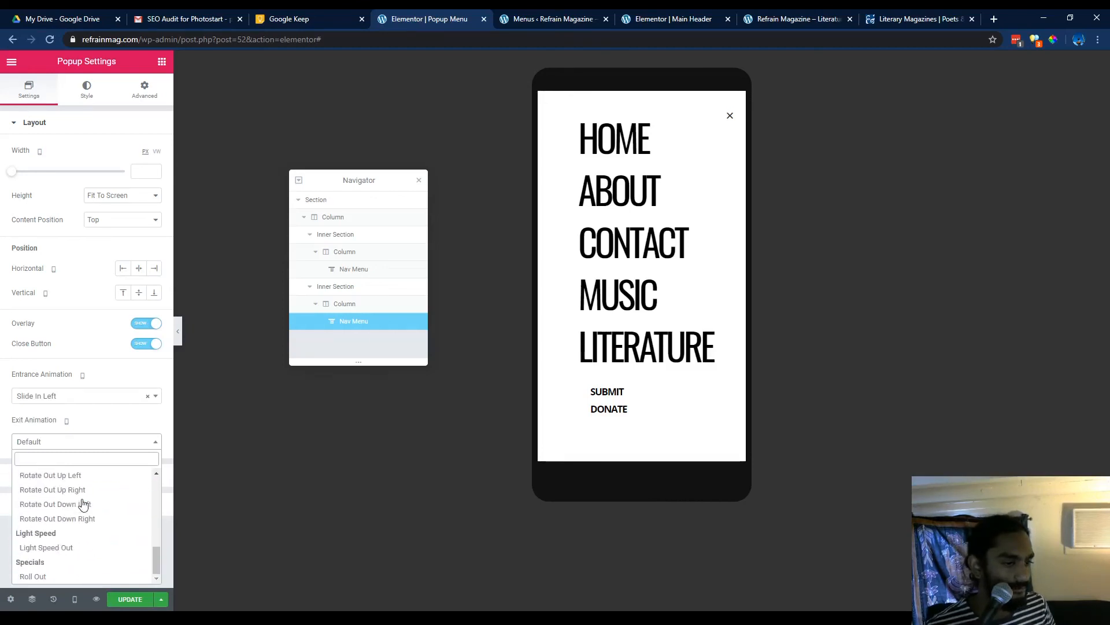
scroll(83, 504, "up", 10)
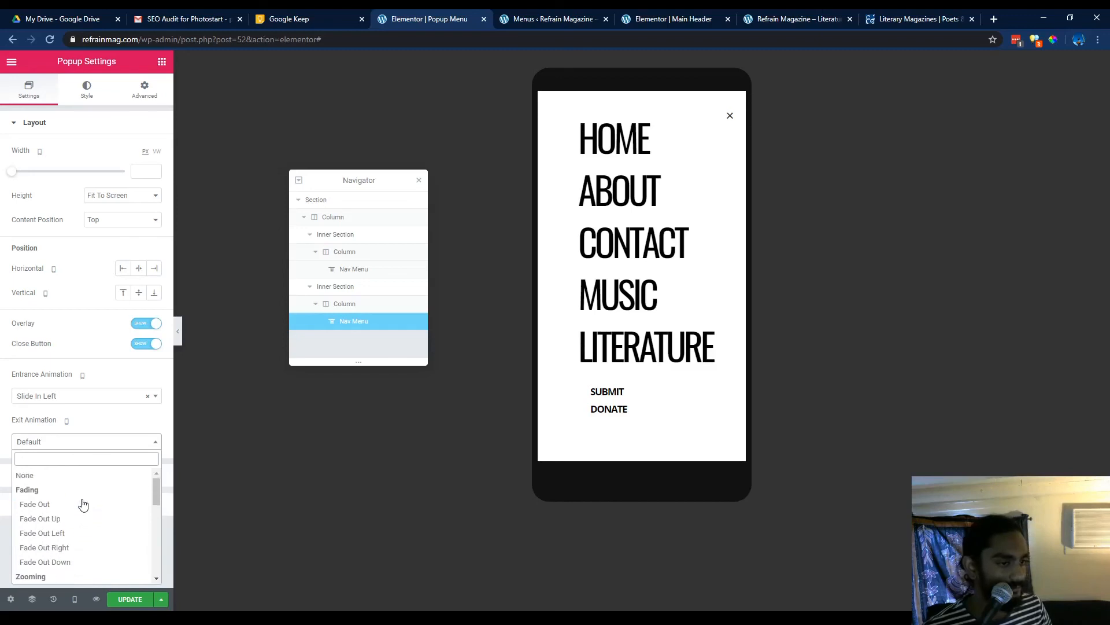
scroll(83, 505, "down", 7)
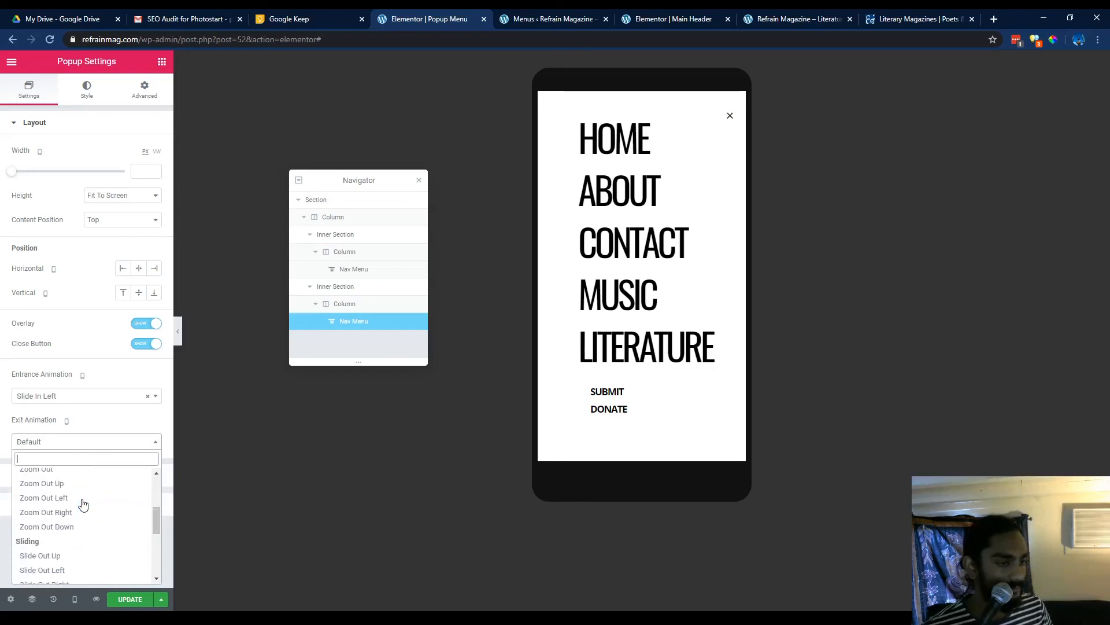
scroll(83, 504, "up", 1)
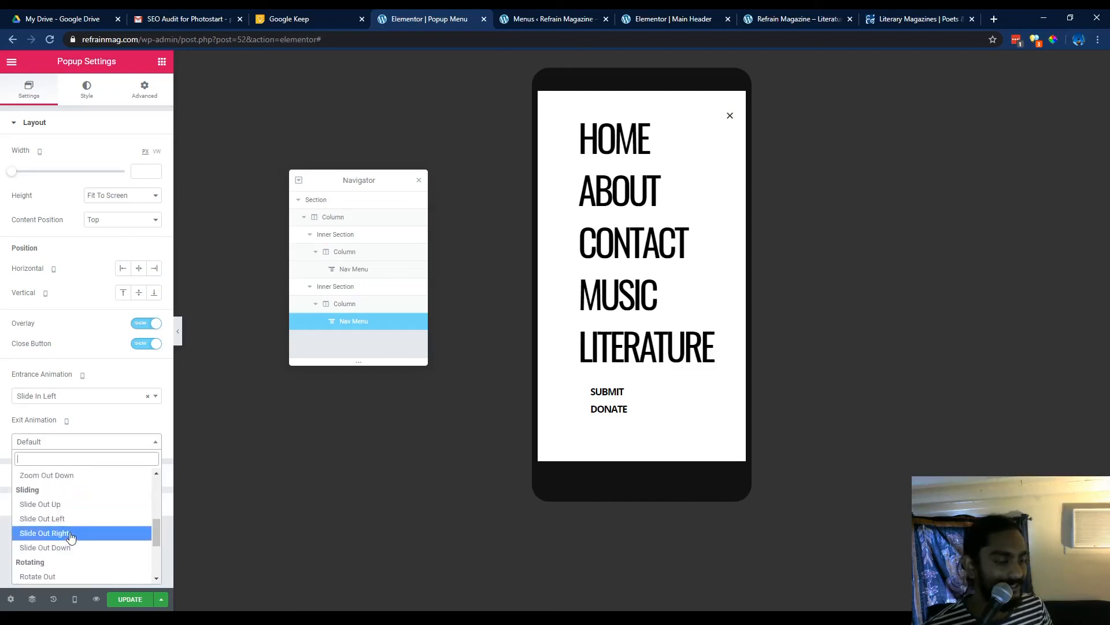
left_click(70, 533)
left_click(130, 599)
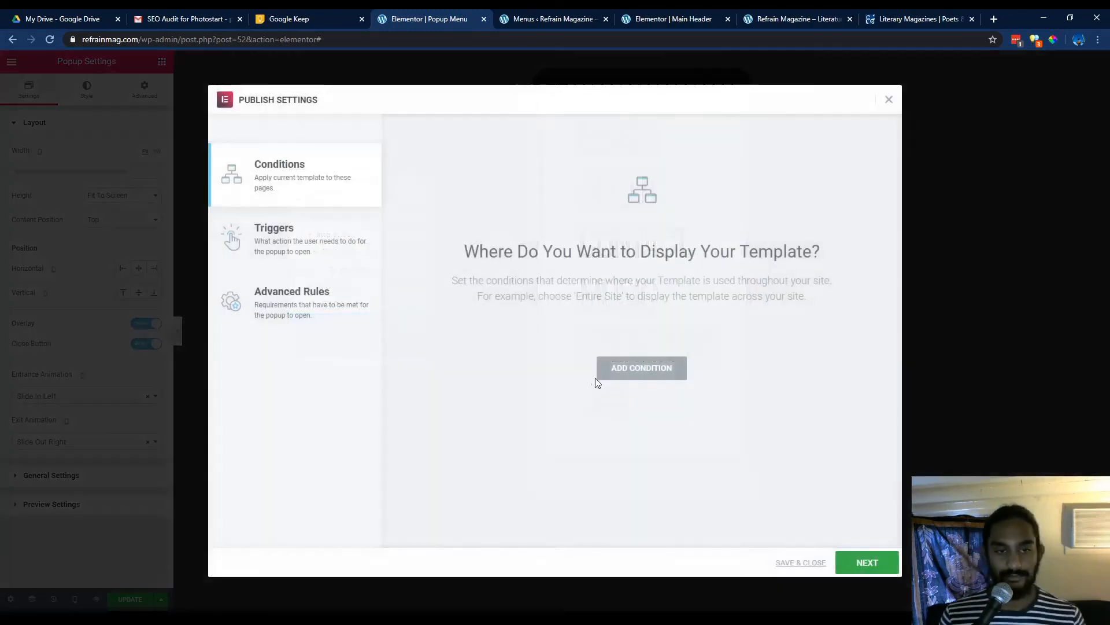
left_click(798, 562)
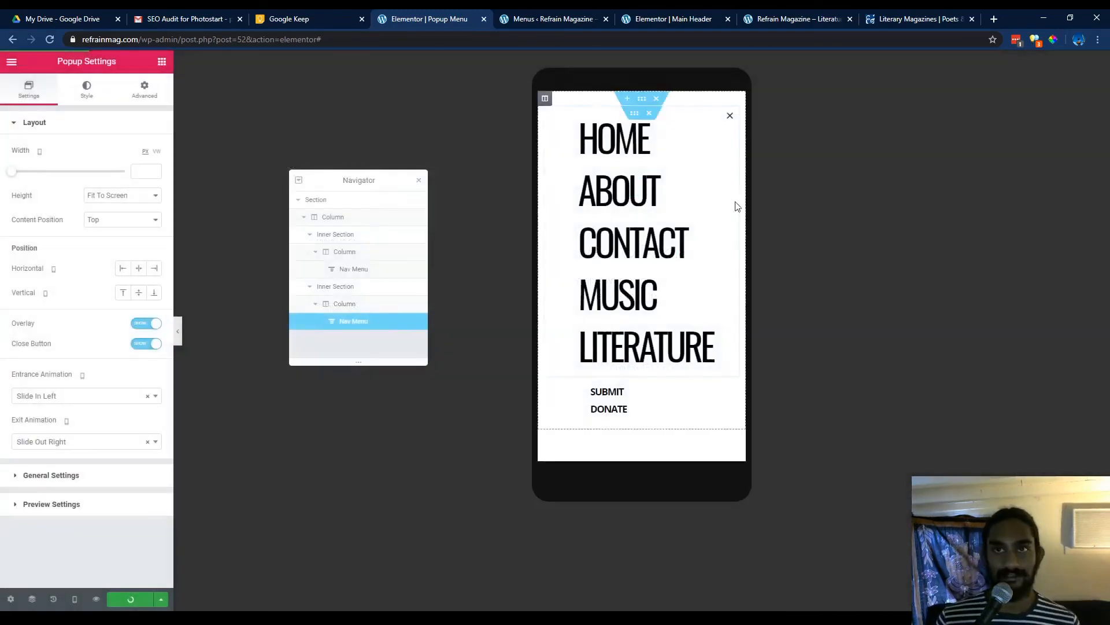
Reload the live site and test the plus icon's popup opening and closing again.
left_click(671, 19)
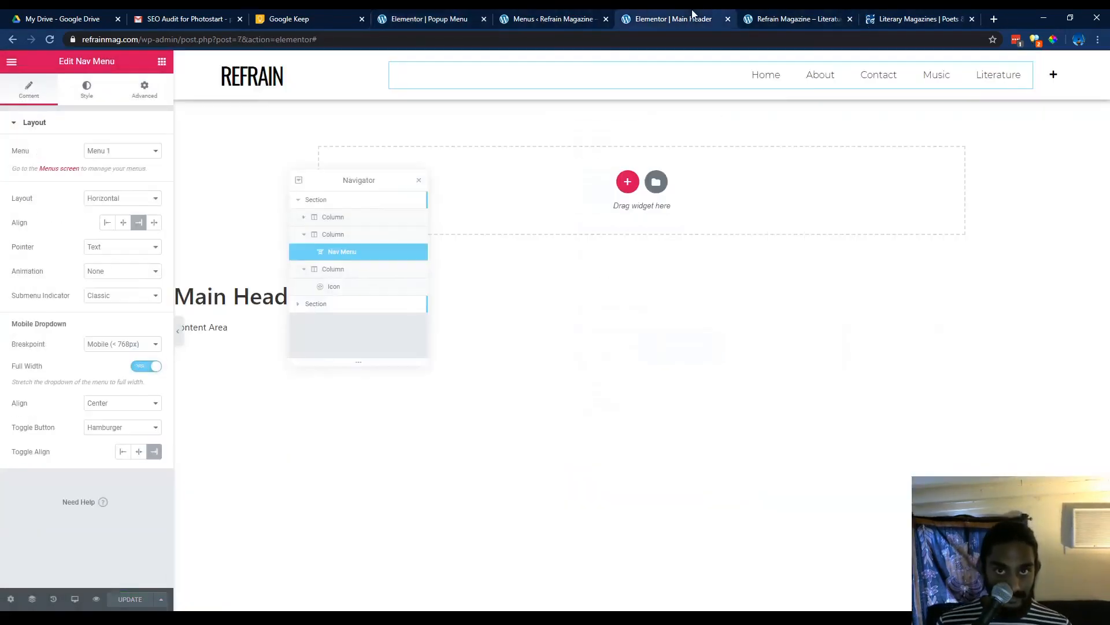
left_click(772, 23)
left_click(52, 39)
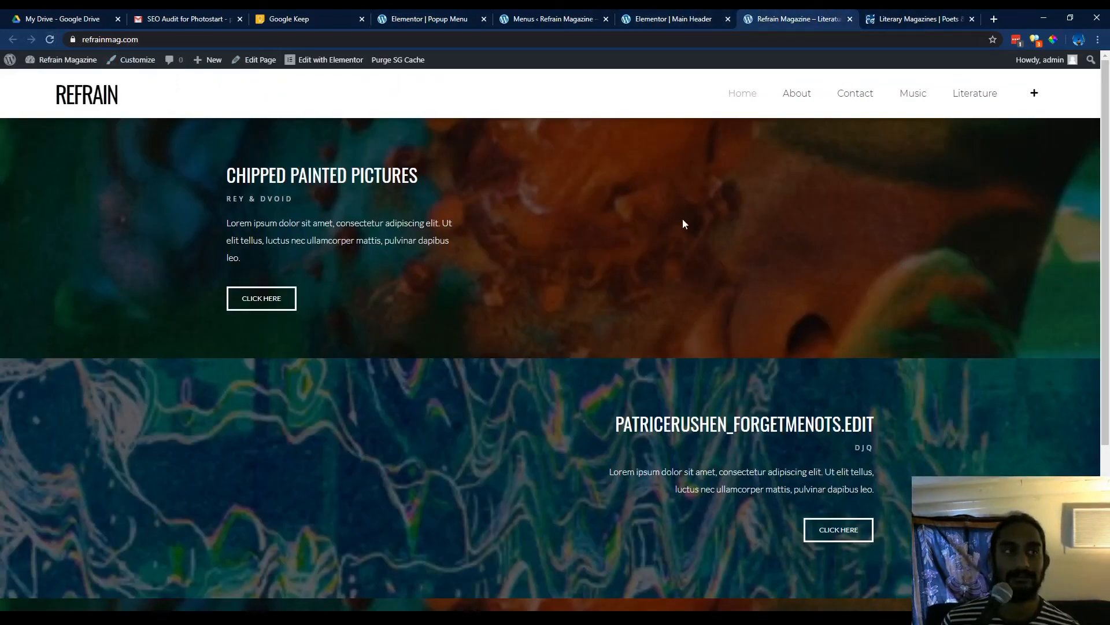
left_click(1032, 95)
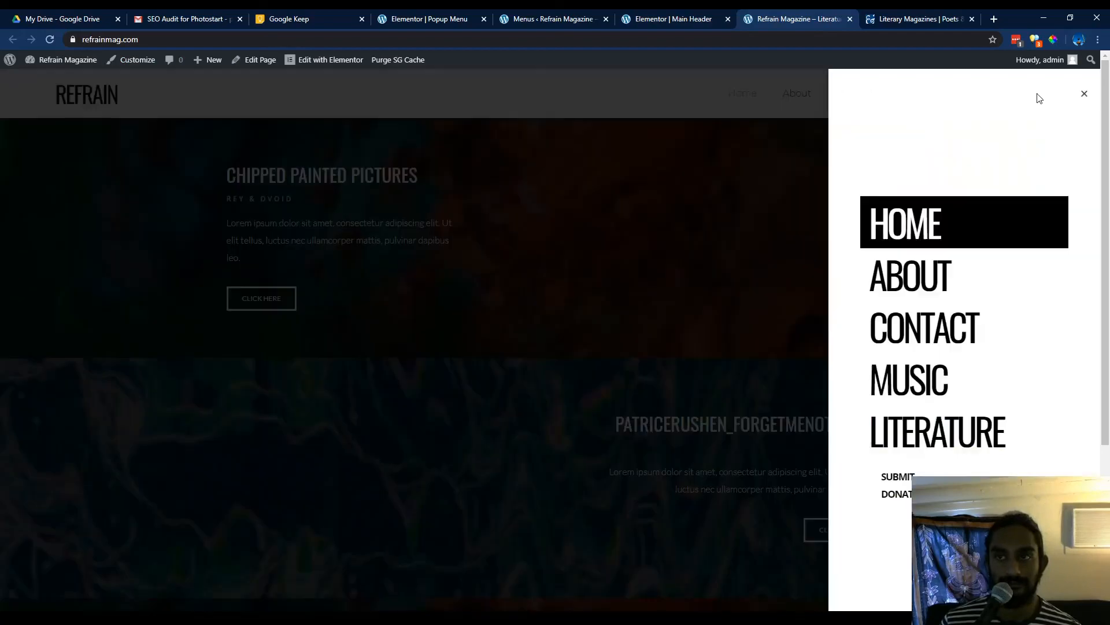
left_click(1084, 96)
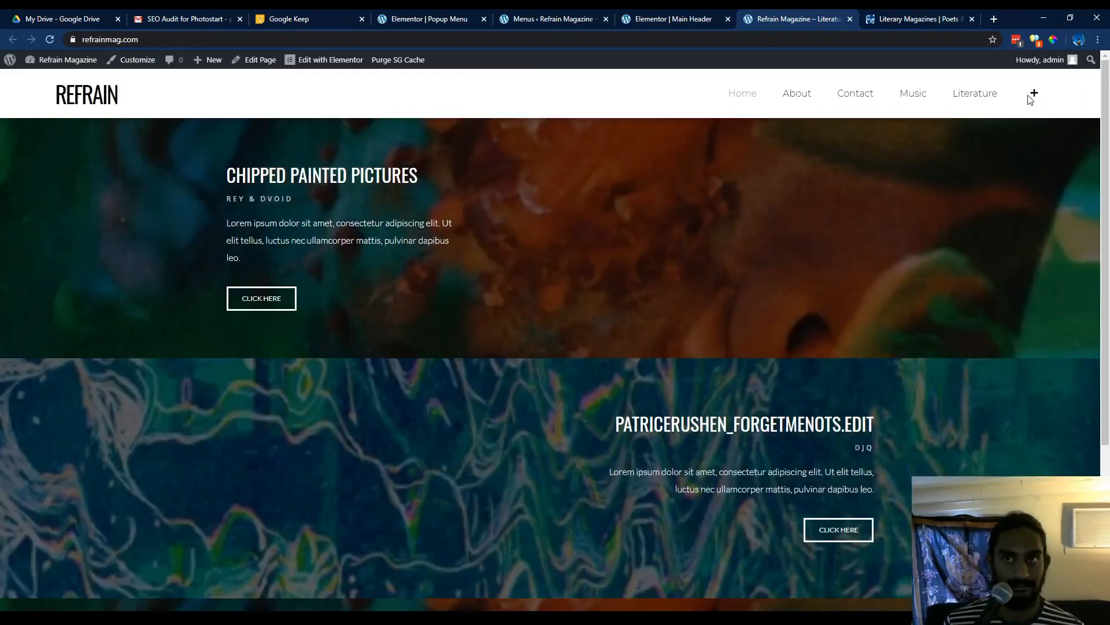
left_click(1034, 96)
left_click(1082, 95)
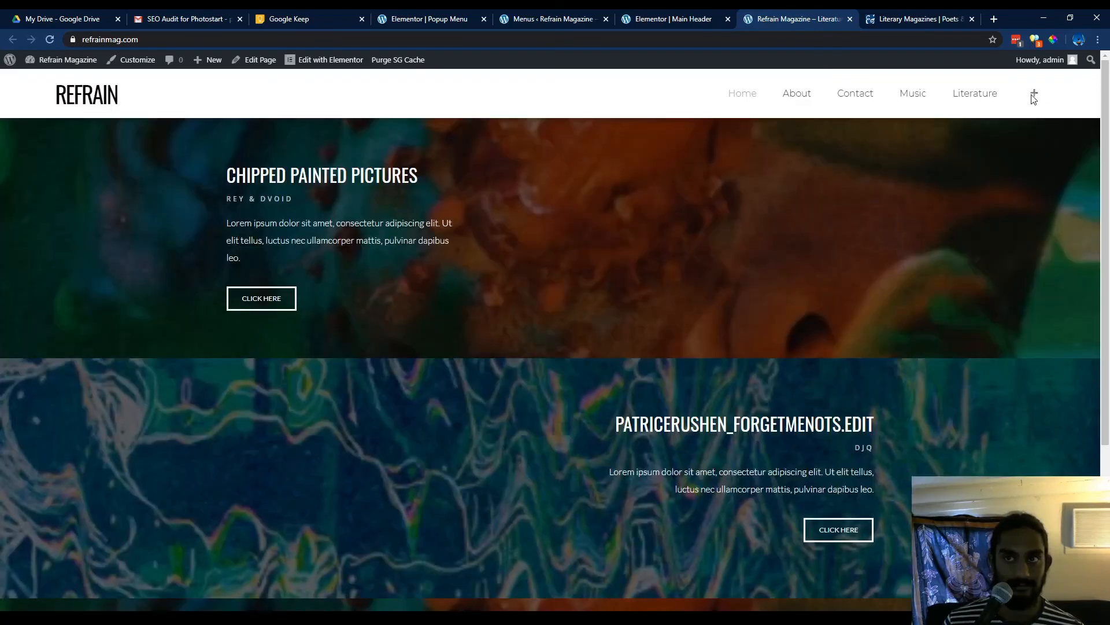
Return to the Popup Menu template and review its General Settings, Preview Settings and Layout sections.
left_click(1034, 96)
left_click(663, 13)
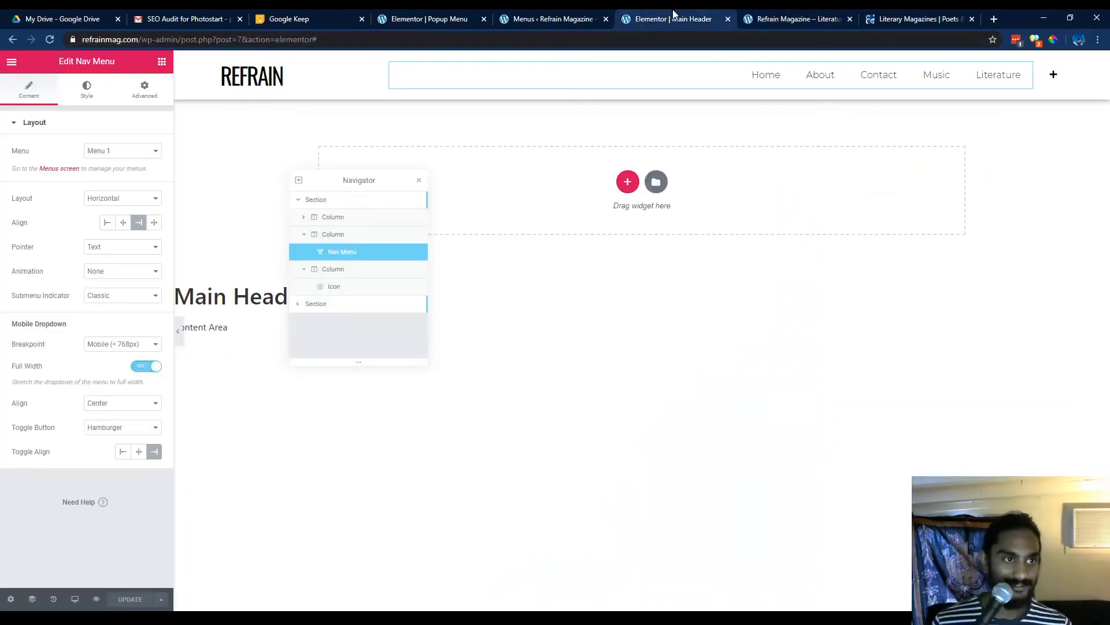
left_click(433, 18)
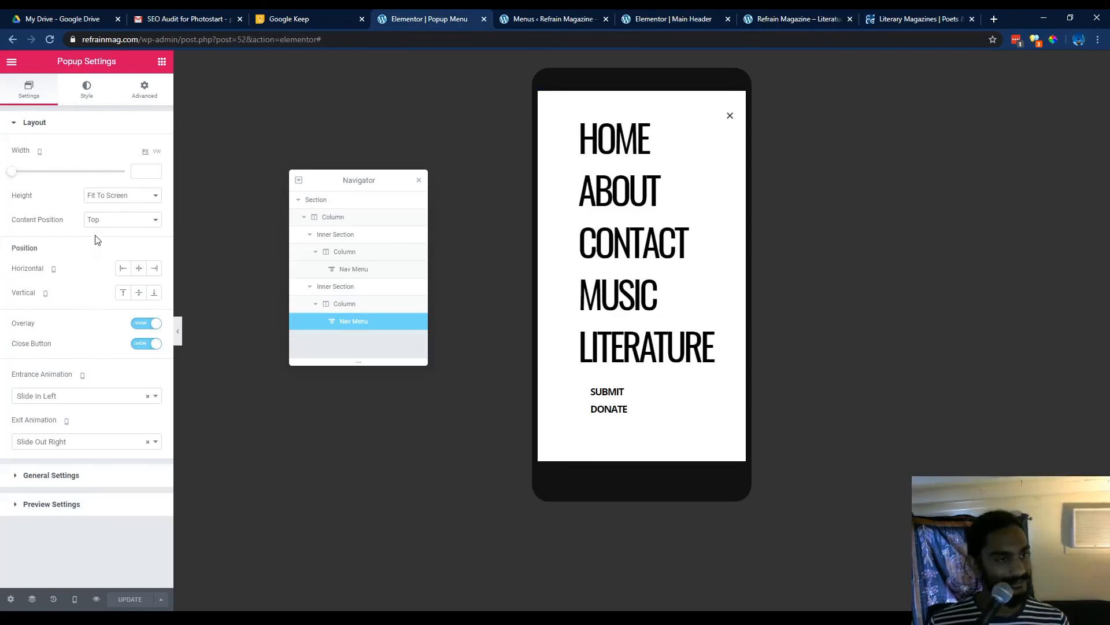
left_click(98, 484)
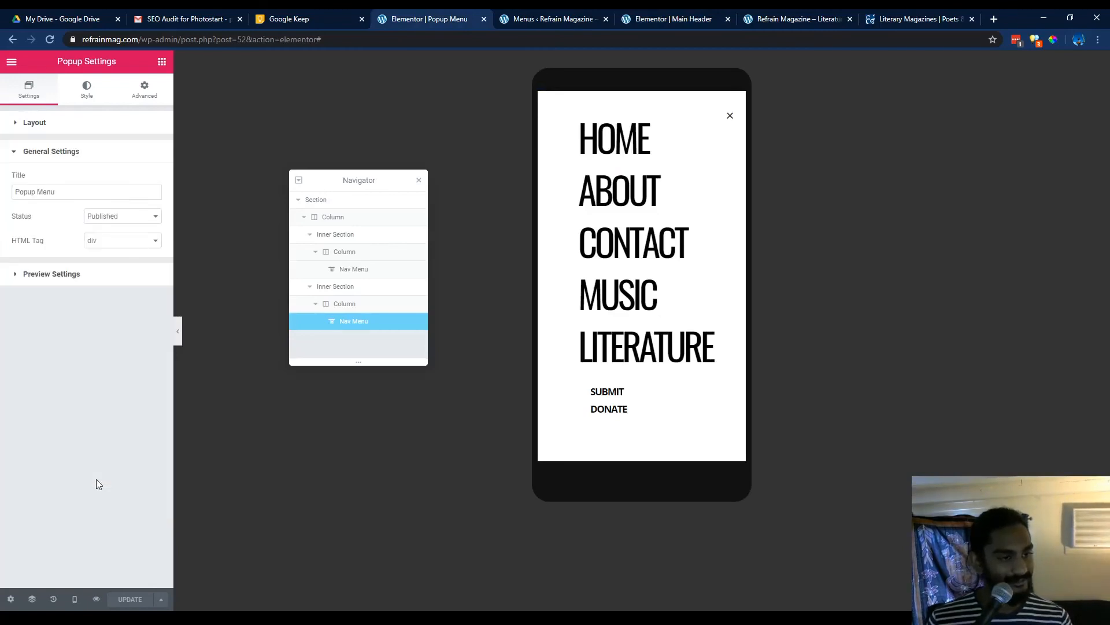
left_click(100, 274)
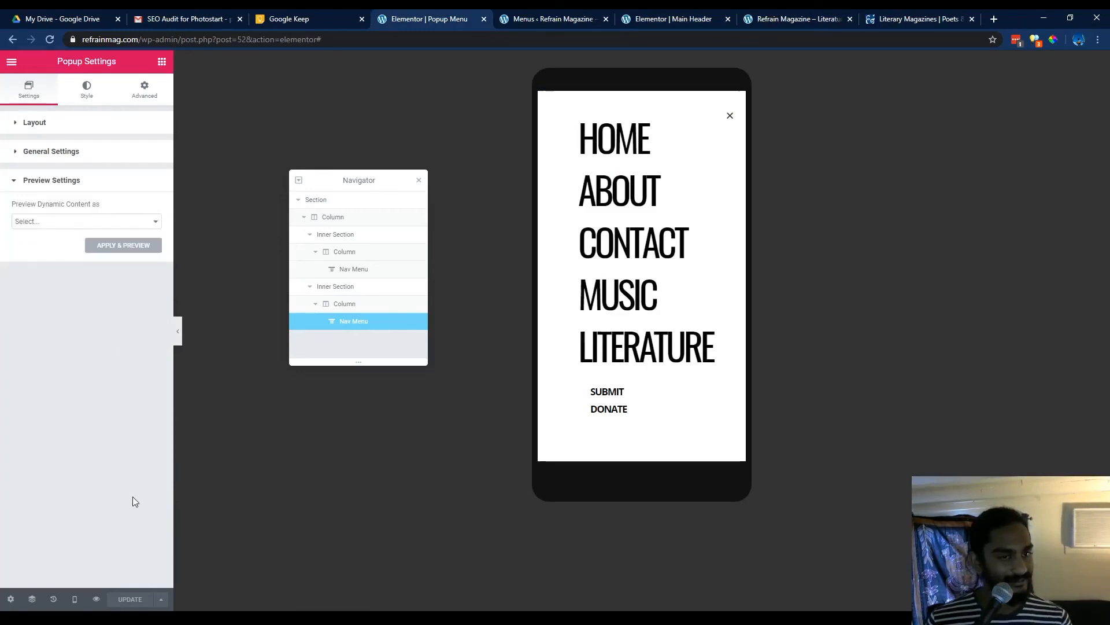
left_click(88, 132)
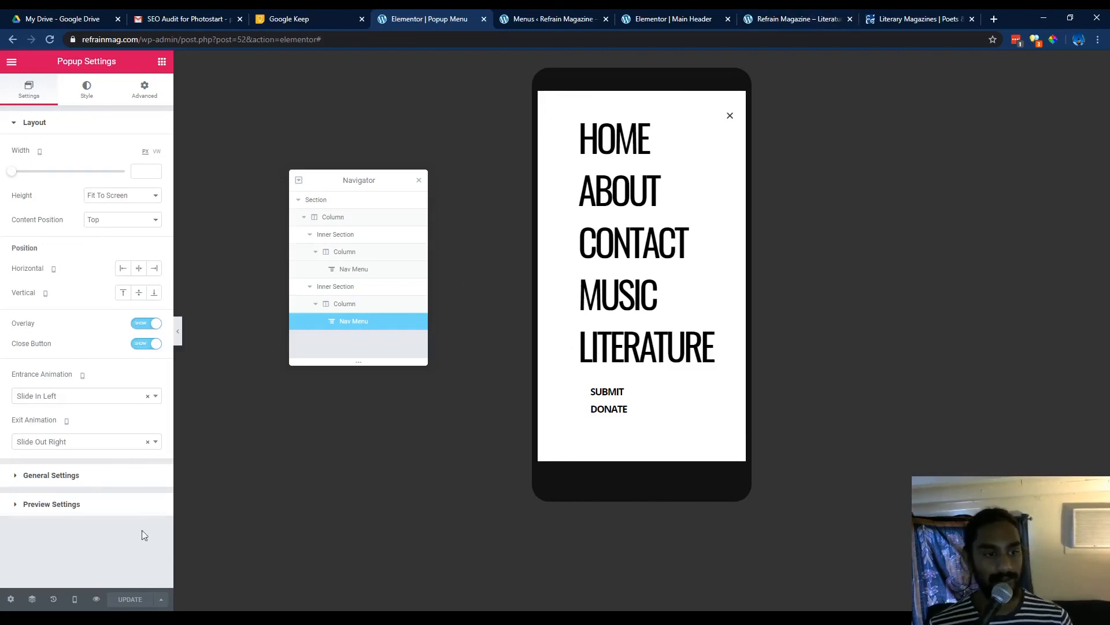
Switch the editor to desktop preview and set the popup's desktop Entrance Animation to Slide In Left.
left_click(75, 599)
left_click(86, 523)
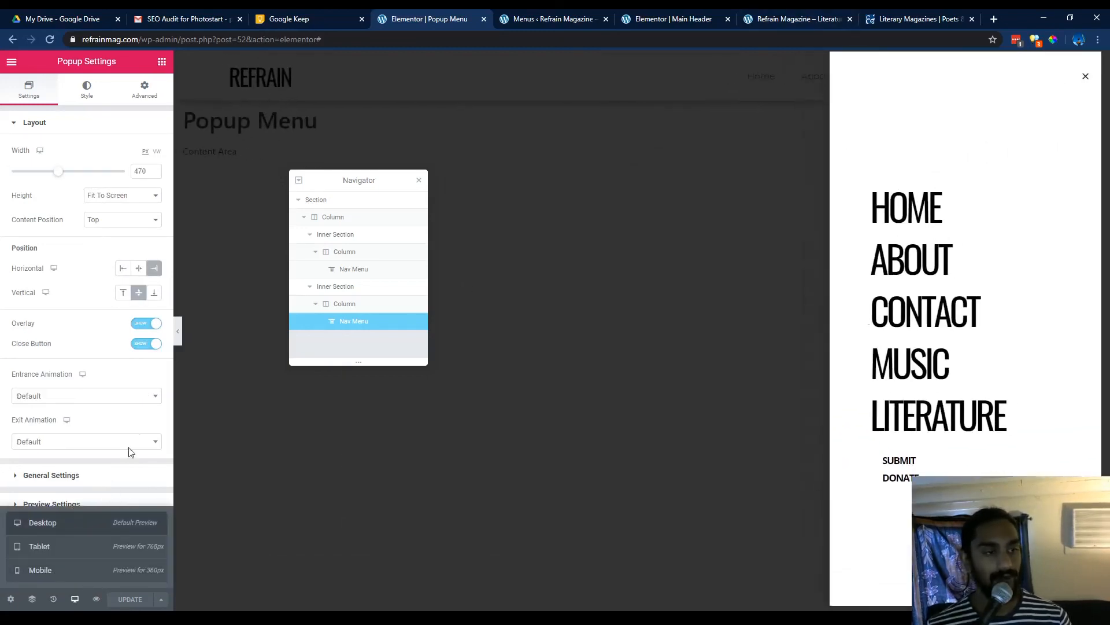
left_click(99, 401)
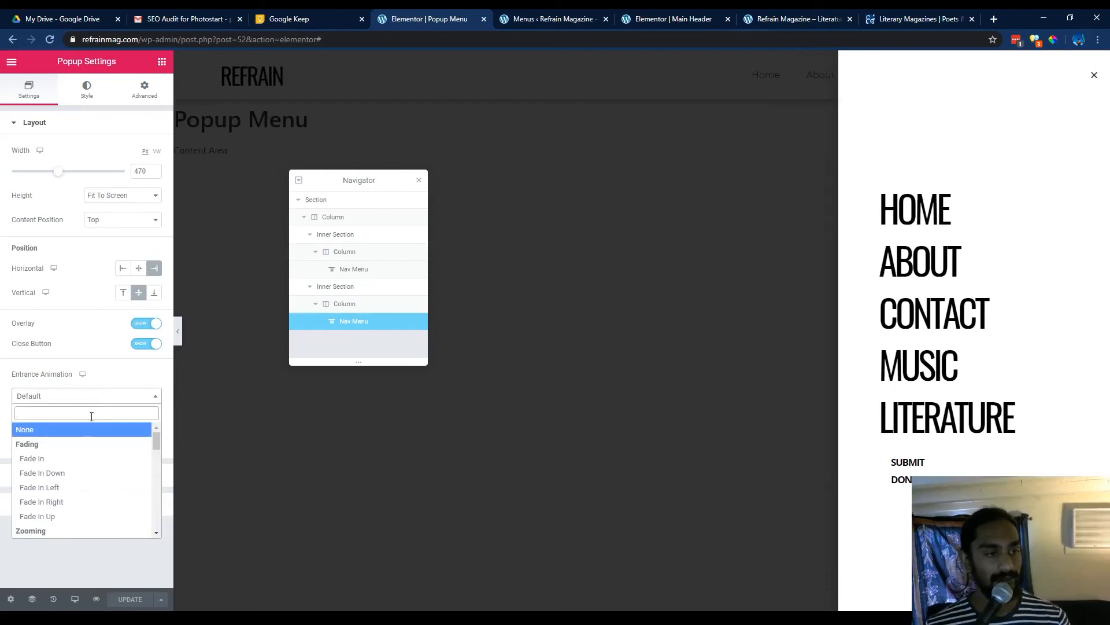
scroll(87, 492, "down", 5)
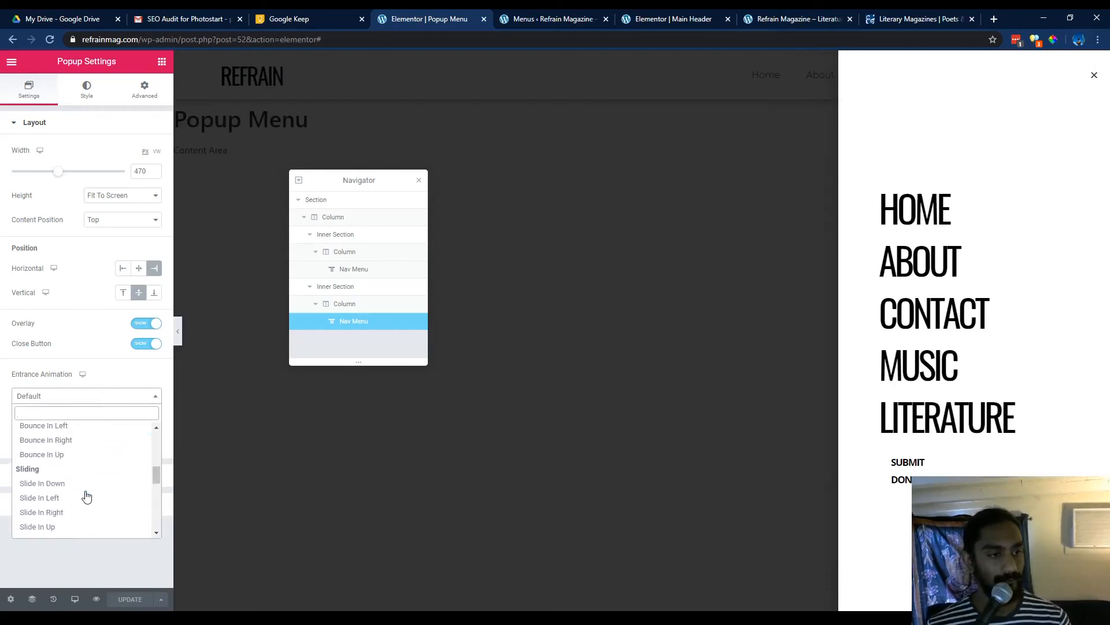
scroll(72, 461, "down", 1)
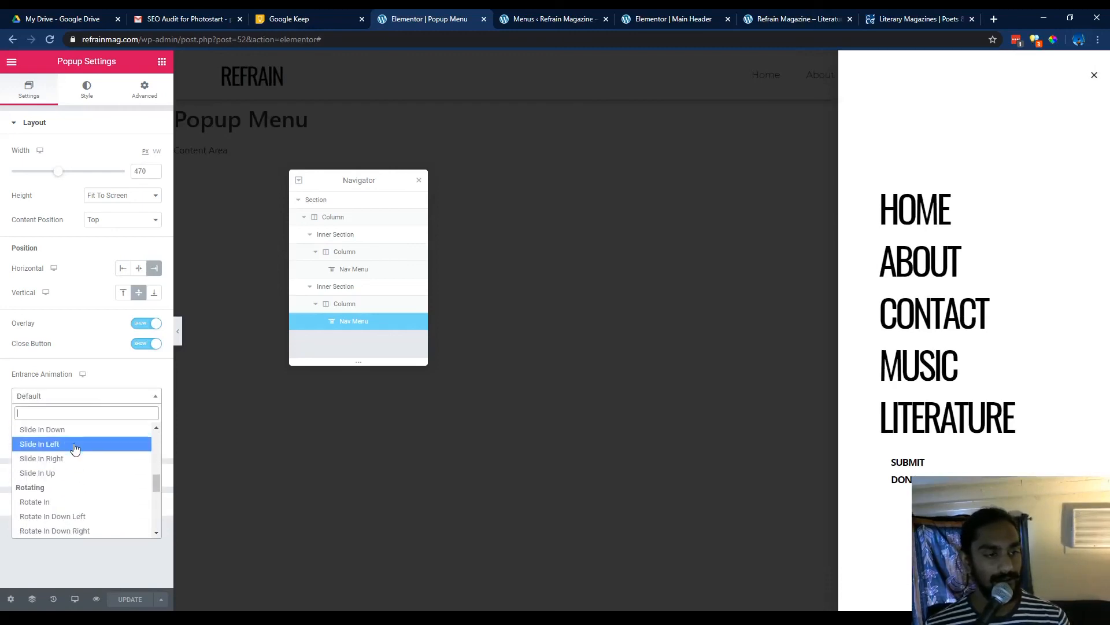
left_click(74, 446)
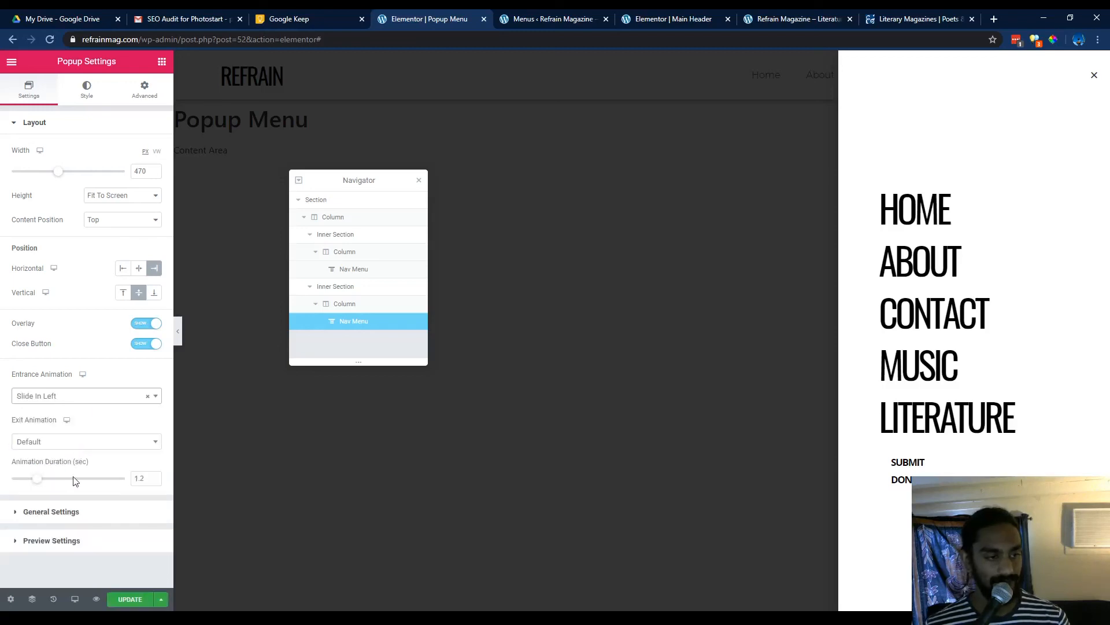
Set the desktop Exit Animation to Slide Out Right, then update the template with Save & Close.
left_click(85, 446)
scroll(82, 499, "down", 2)
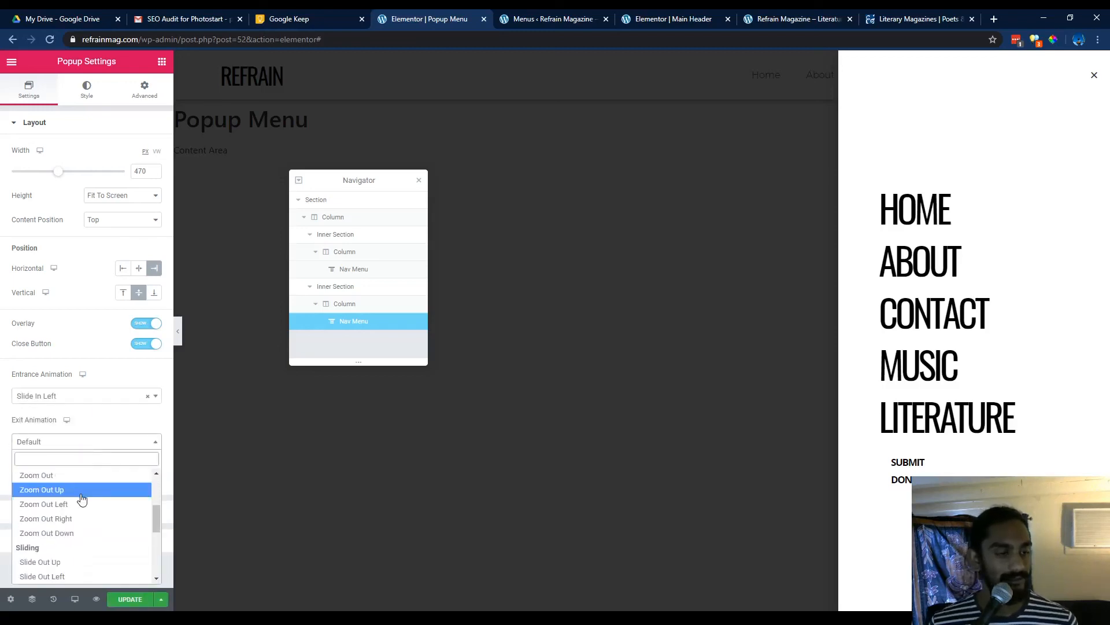
scroll(81, 503, "down", 2)
left_click(86, 528)
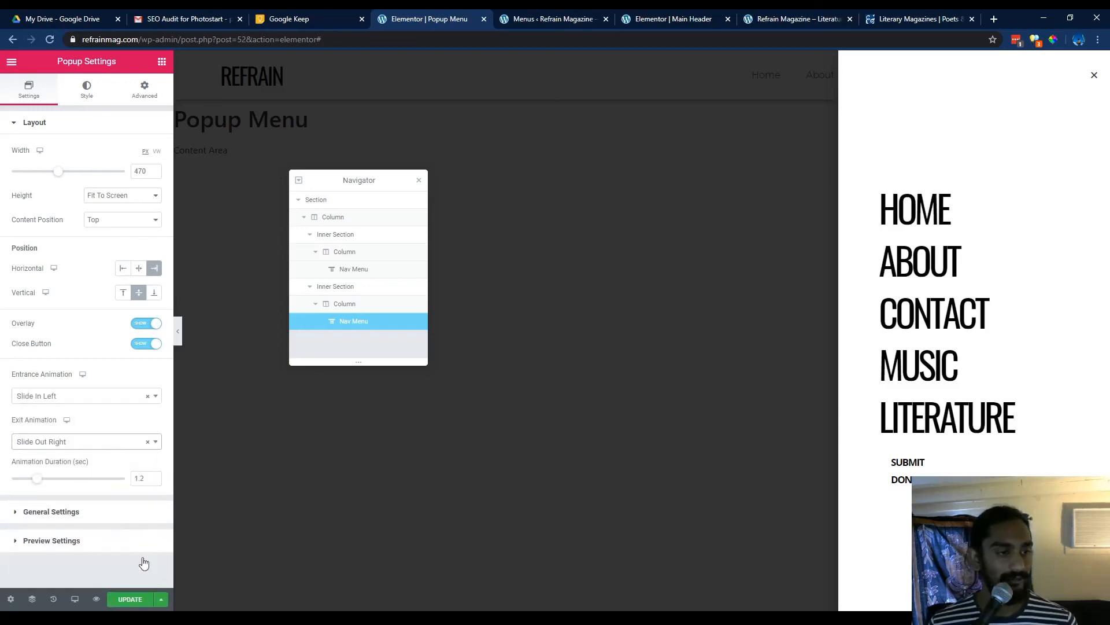
left_click(131, 599)
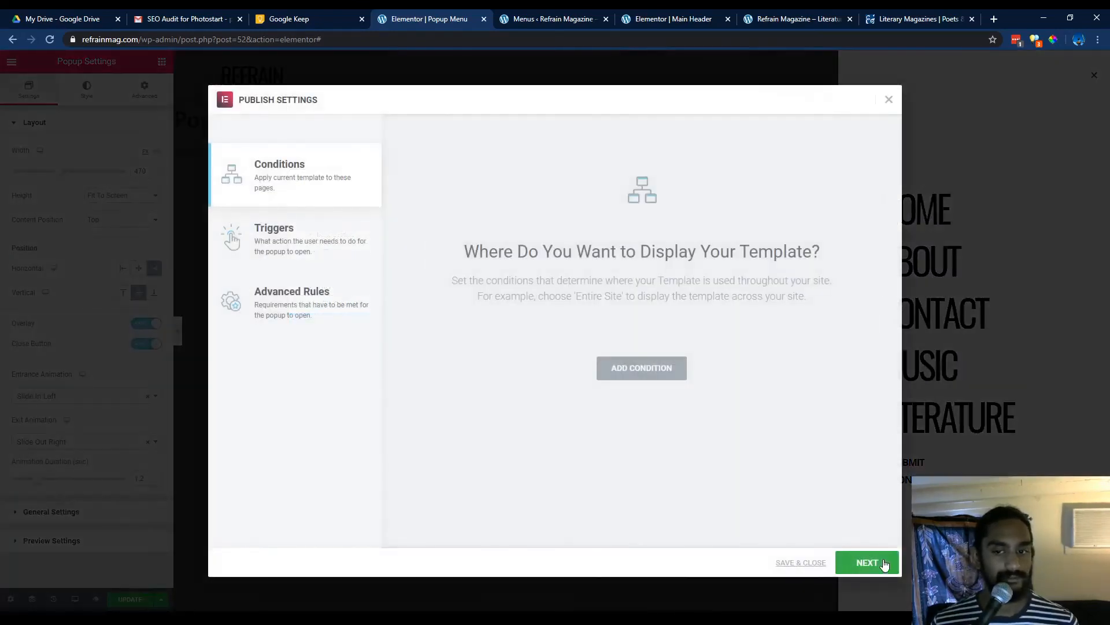
left_click(801, 562)
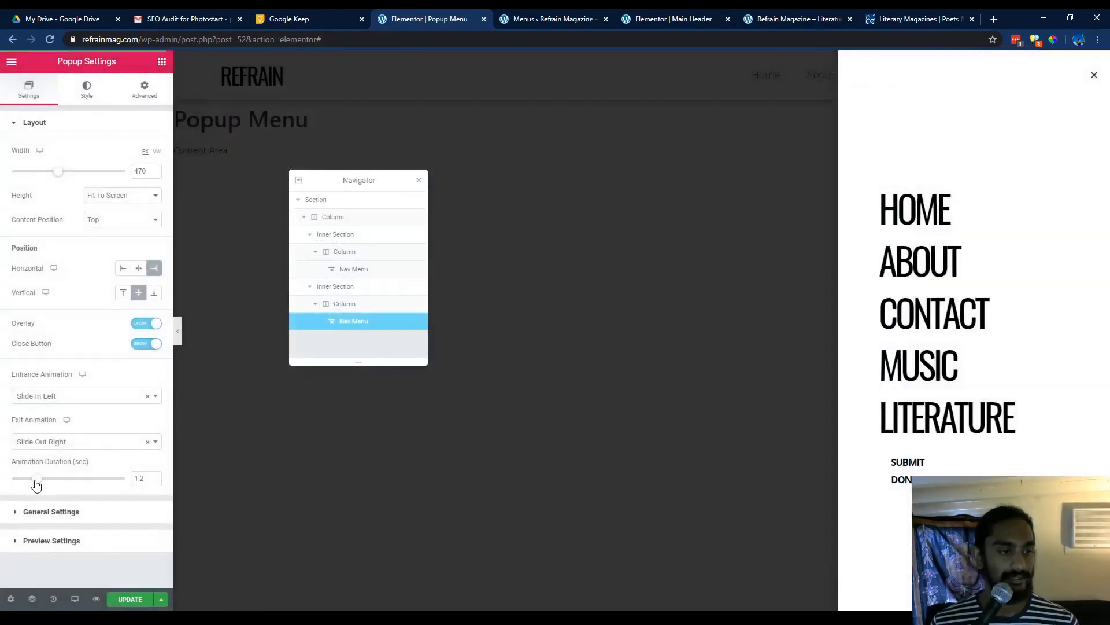
Shorten the popup's Animation Duration to 0.7 seconds and save and close the update.
left_click_drag(36, 485, 25, 486)
left_click(130, 599)
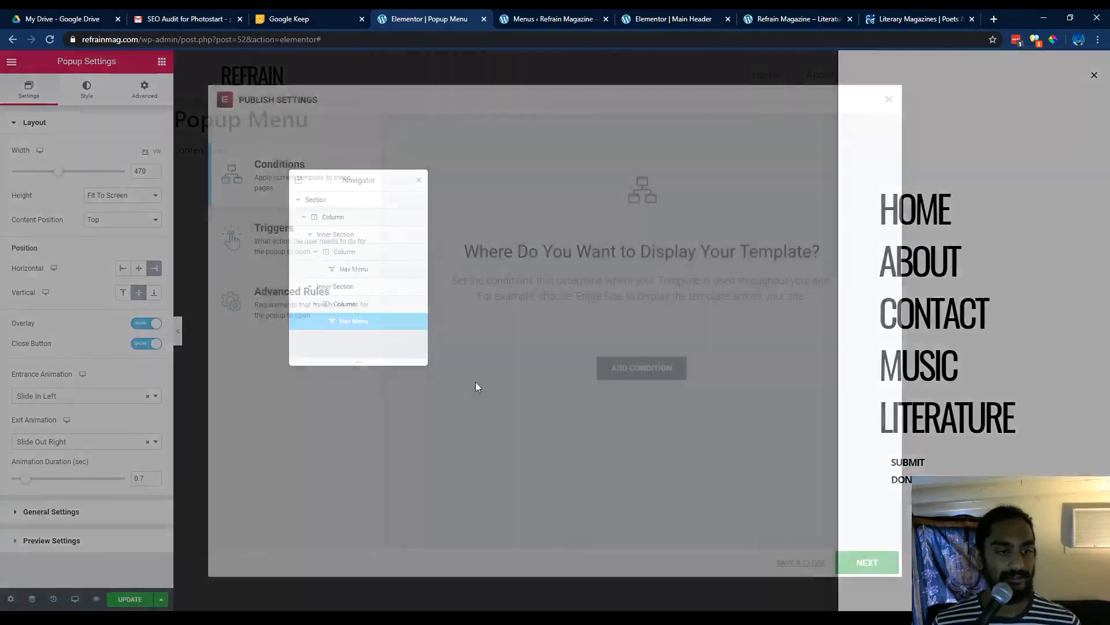
left_click(799, 562)
Reload the live site and open the popup from the header plus icon to test the animation.
left_click(826, 13)
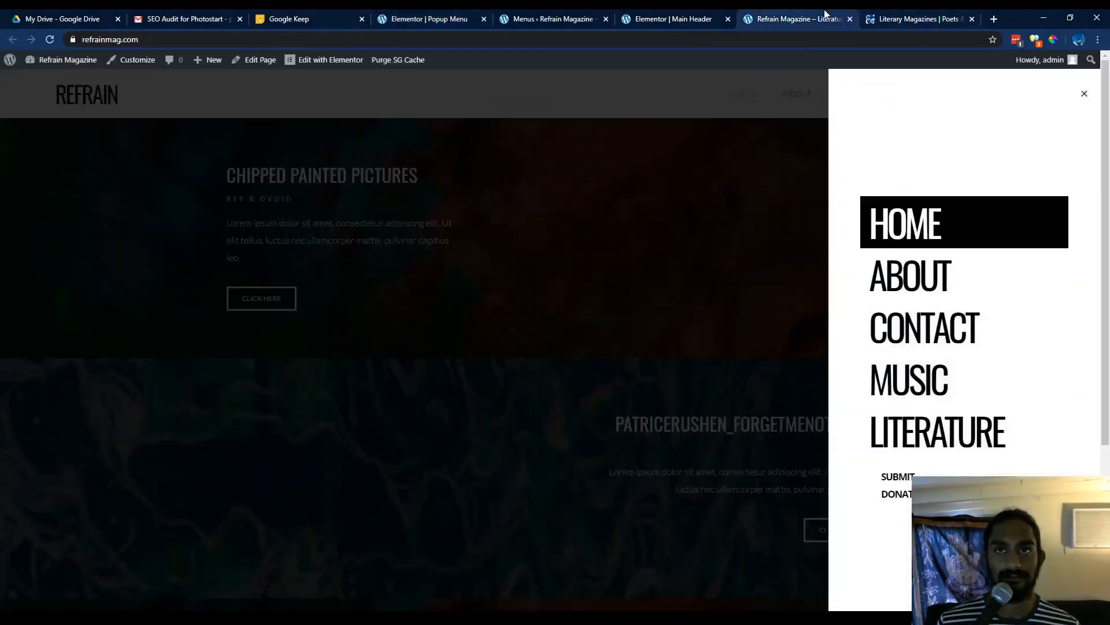
left_click(555, 150)
key("F5")
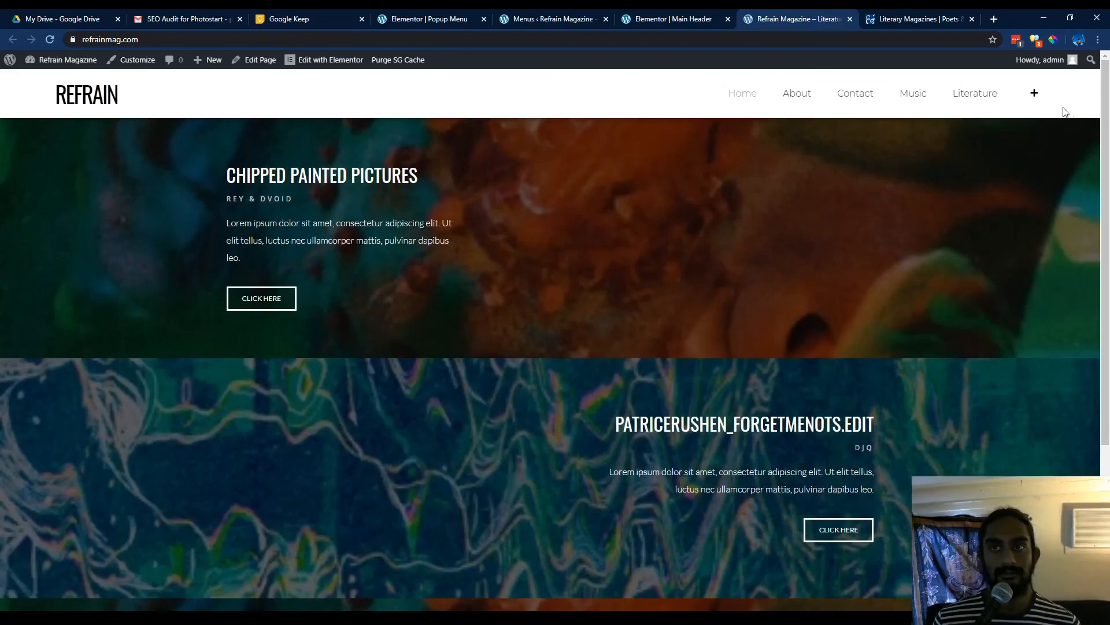
left_click(1035, 92)
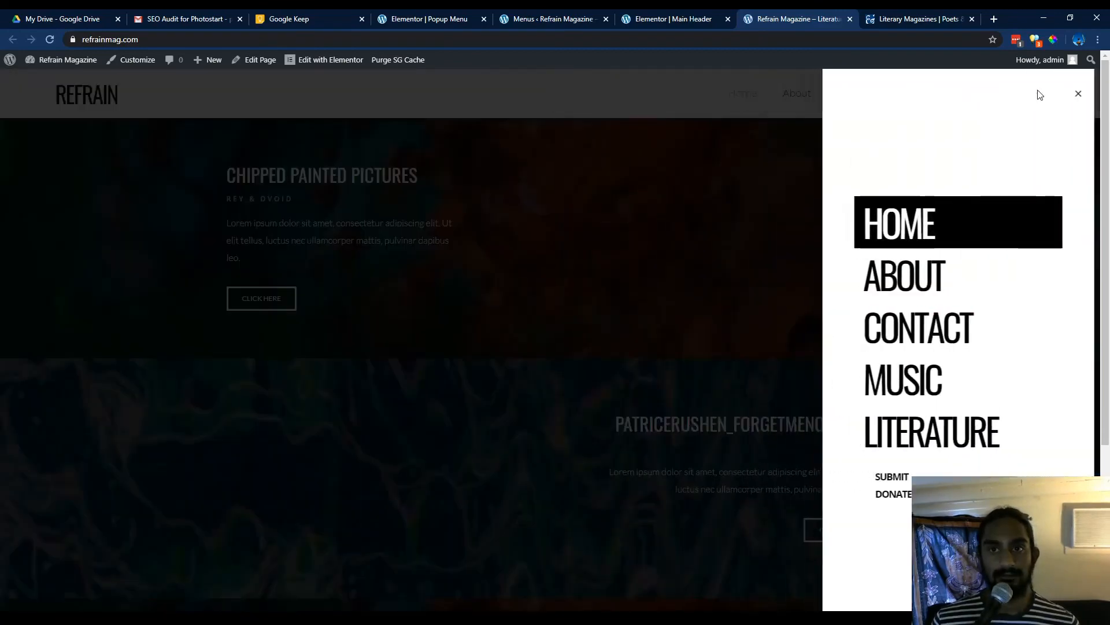
In the Popup Menu template, set Entrance Animation to Slide In Right and Exit Animation to Slide Out Left, then save and close.
left_click(706, 14)
left_click(428, 19)
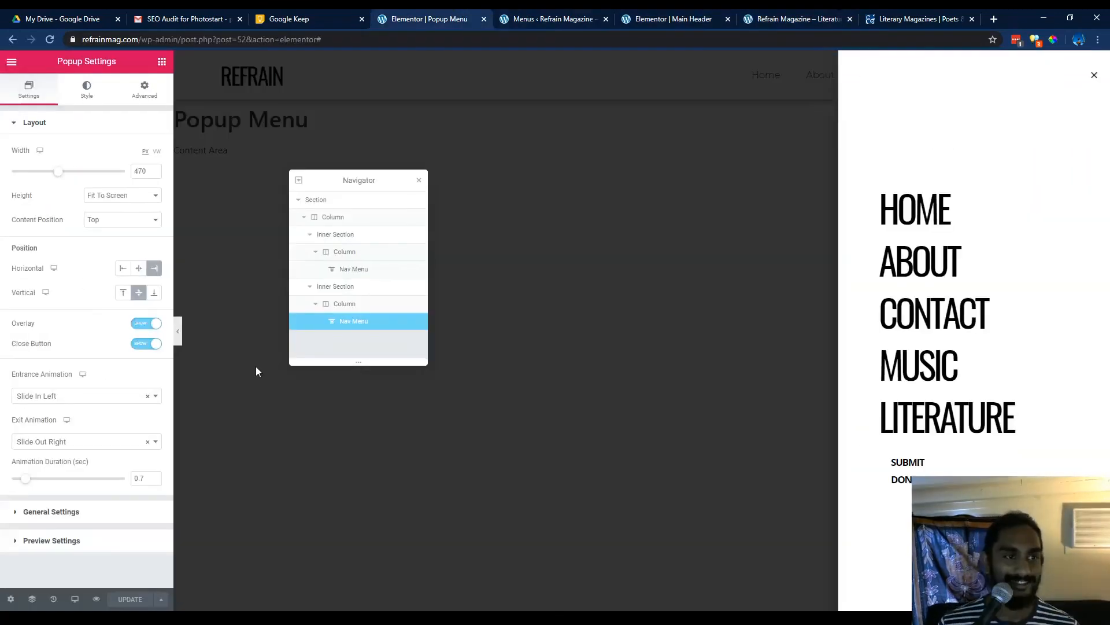
left_click(101, 396)
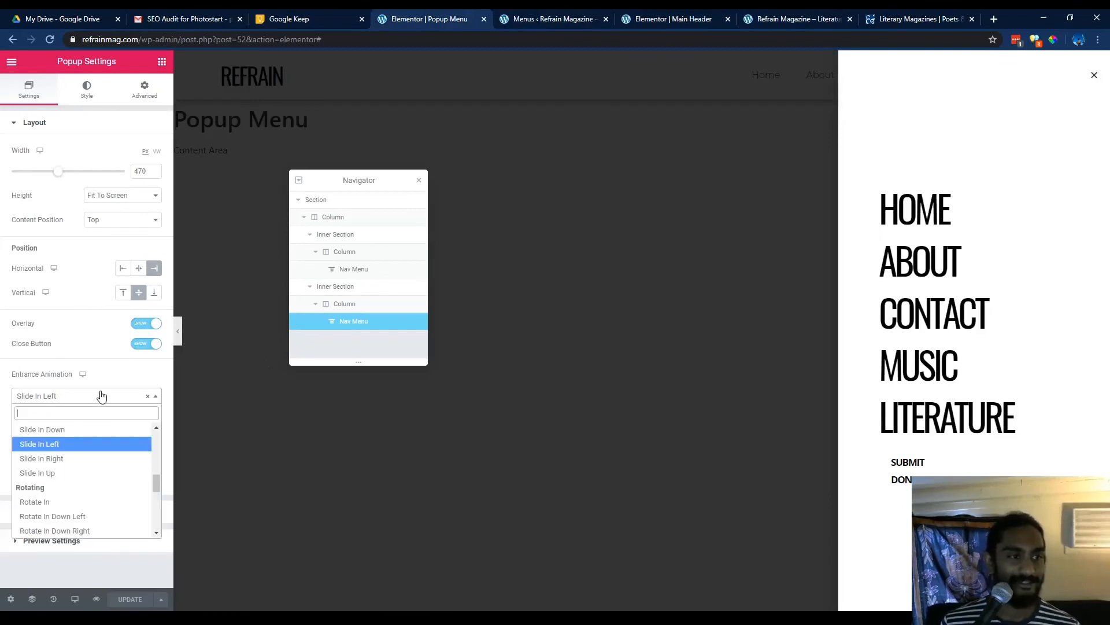
left_click(87, 458)
left_click(92, 441)
left_click(94, 477)
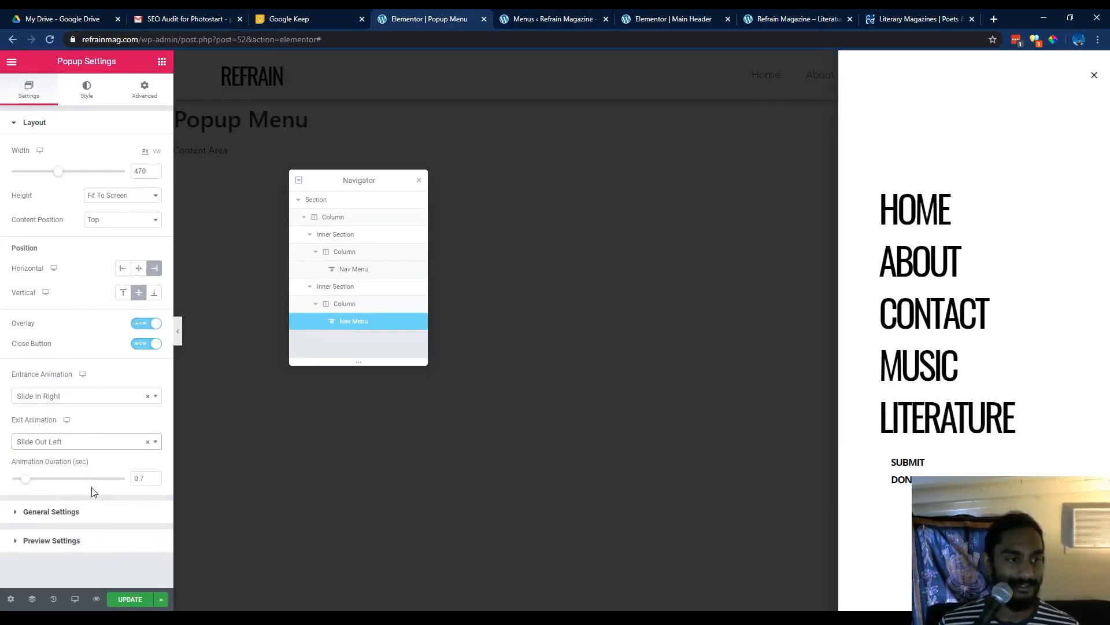
left_click(124, 599)
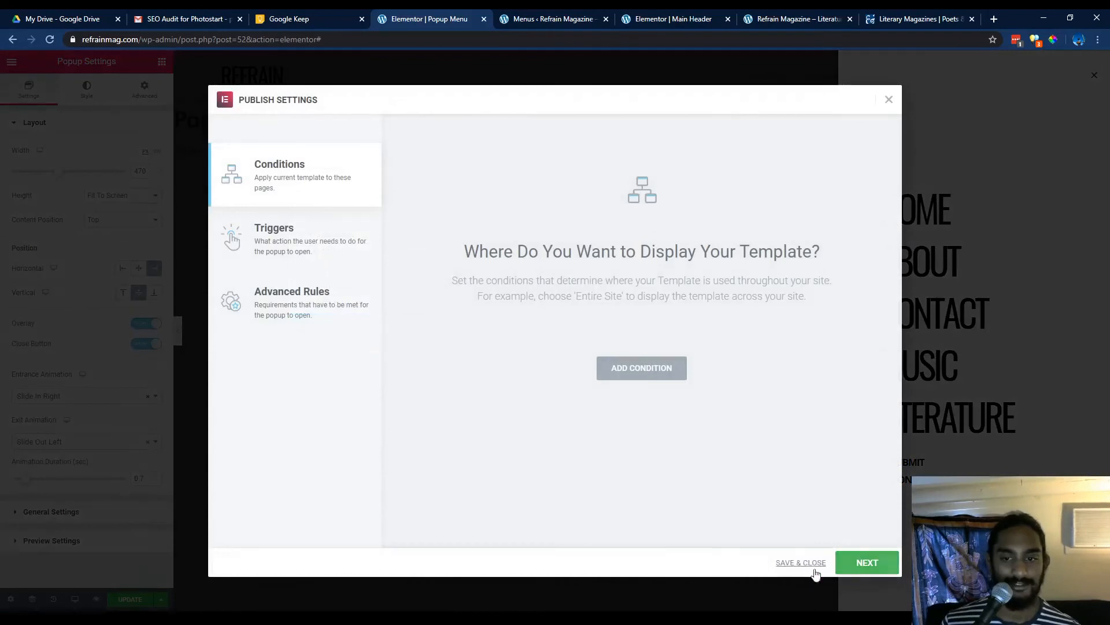
left_click(801, 562)
Test the popup on the live site by opening it from the plus icon and closing it again.
left_click(795, 18)
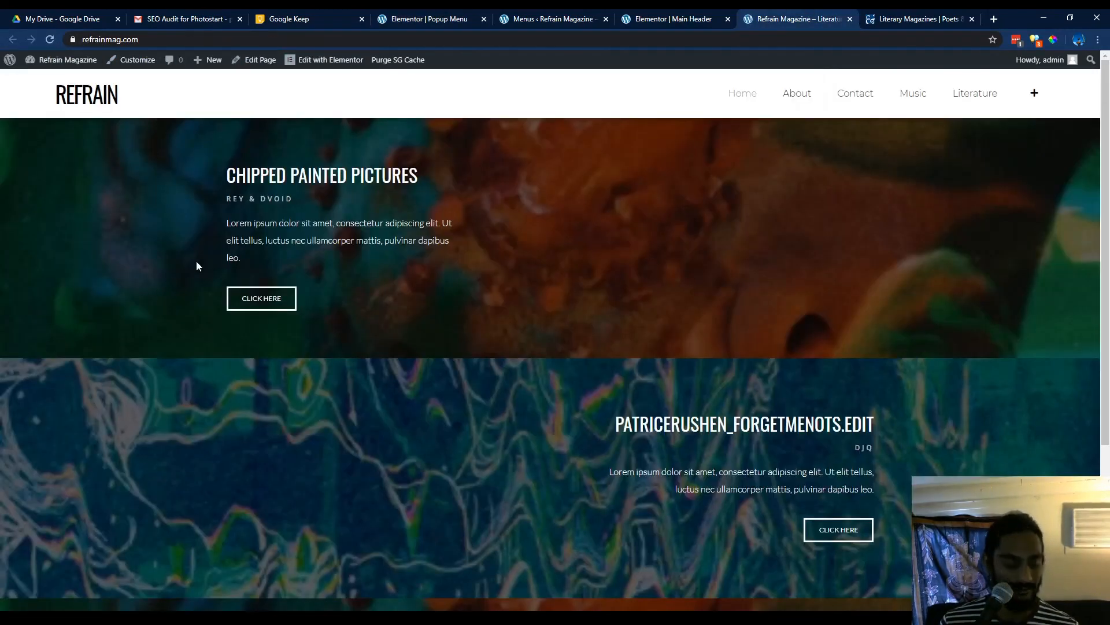
left_click(1035, 96)
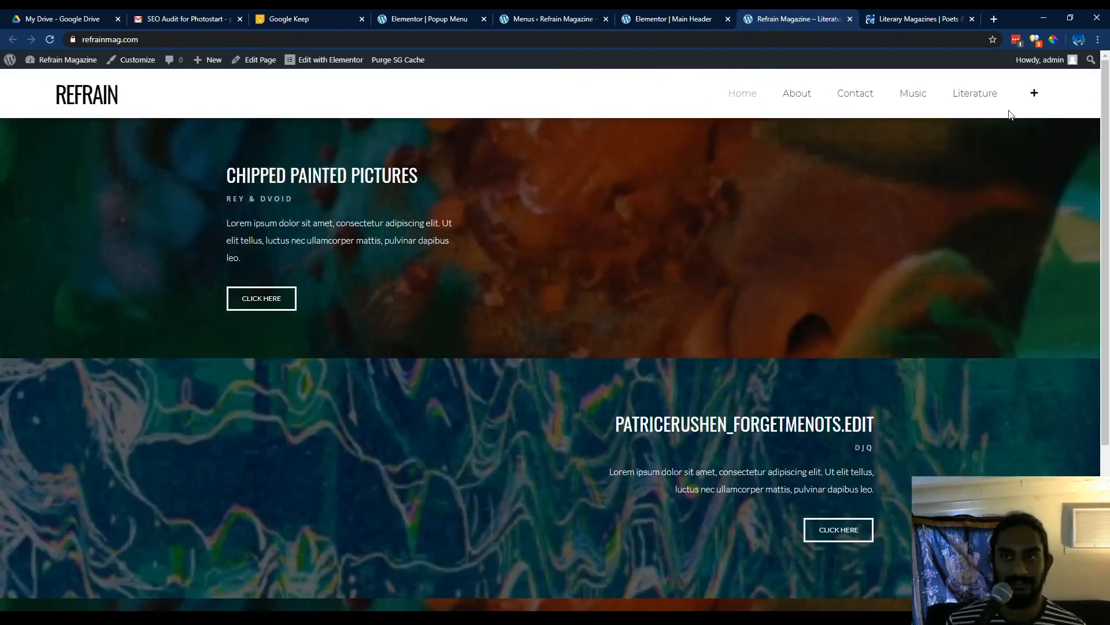
left_click(1037, 96)
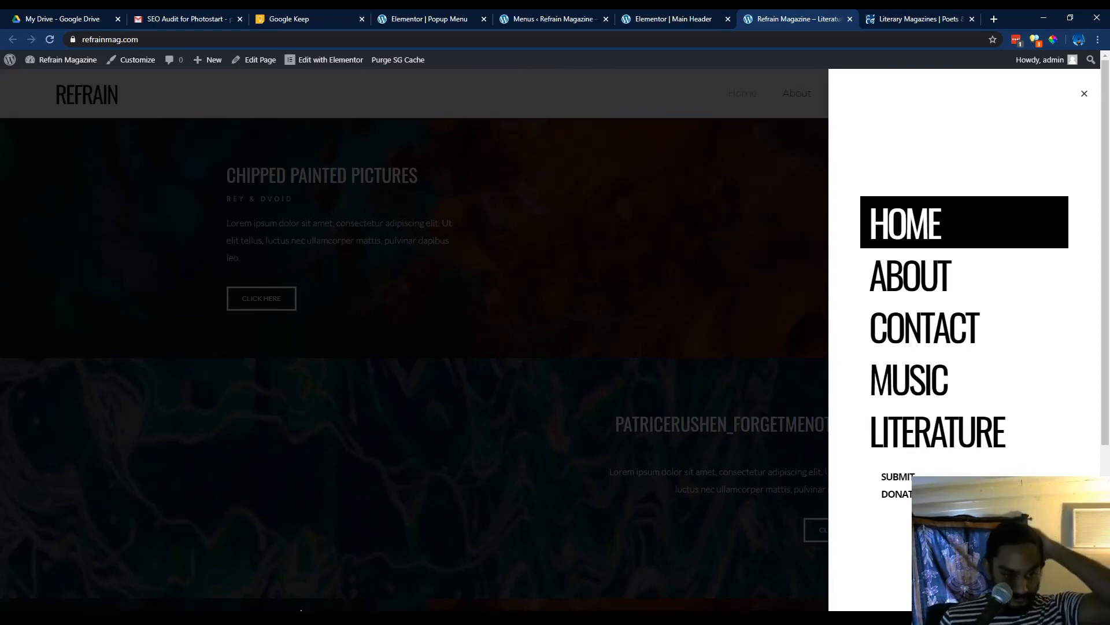
left_click(613, 305)
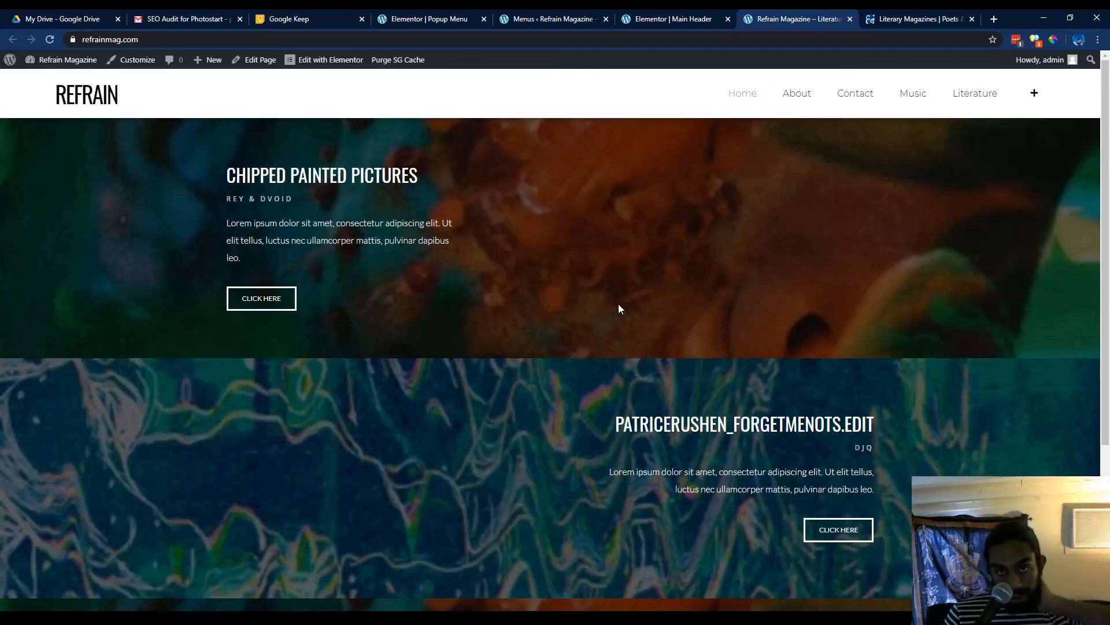